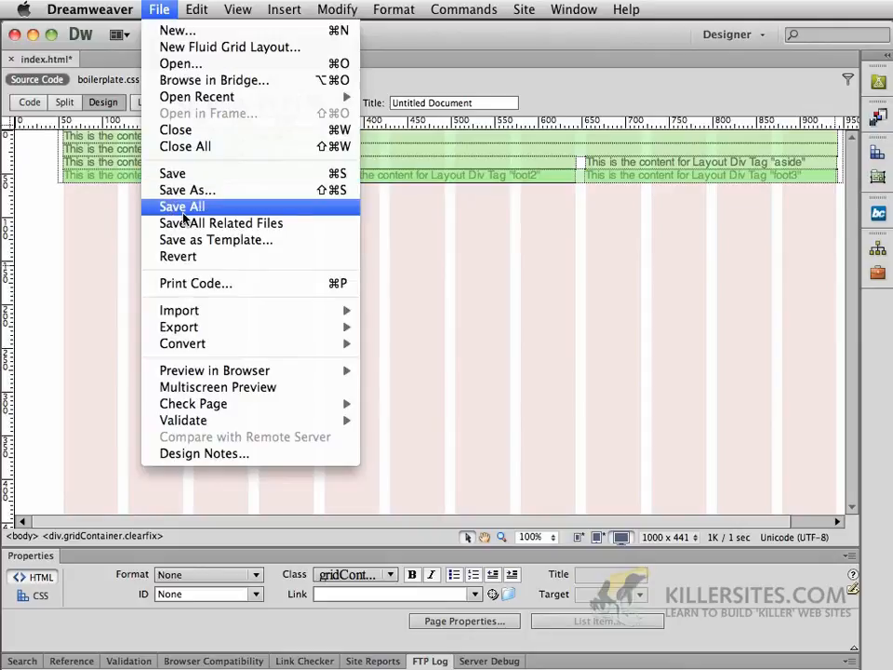
- Save all open files and open index.html from the finished folder of the chapter11 site
{"action": "left_click", "coordinate": [166, 206]}
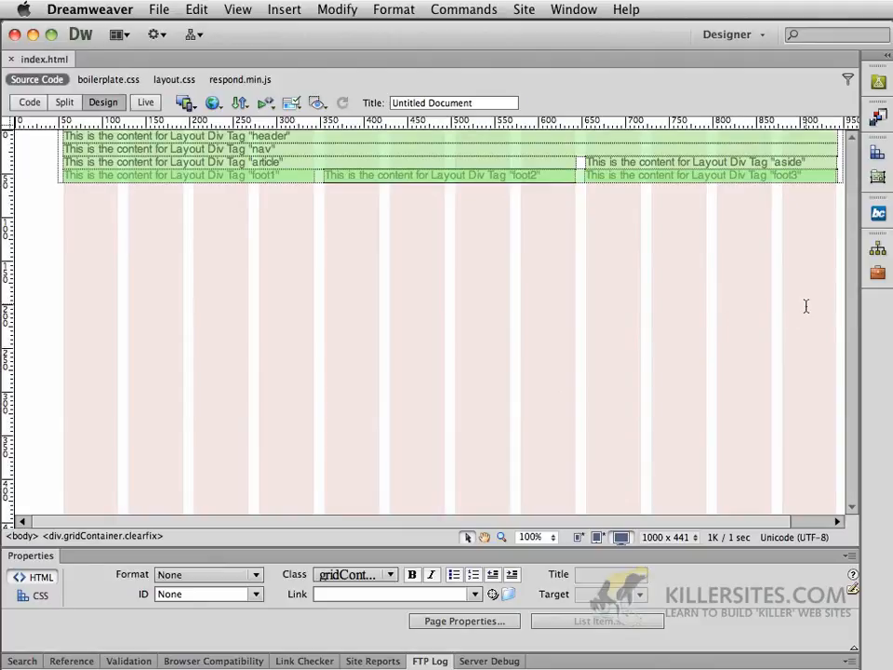
{"action": "left_click", "coordinate": [875, 253]}
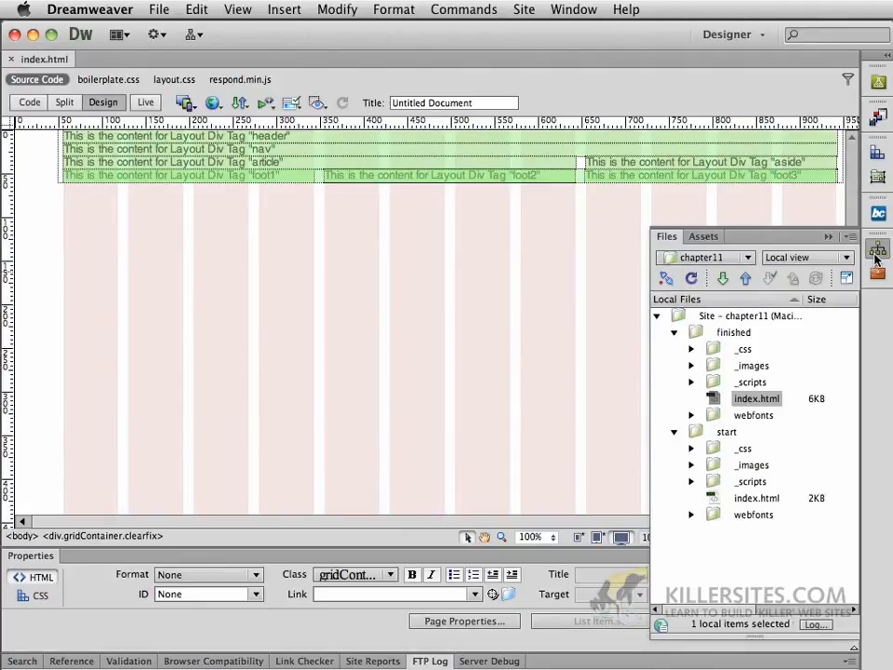
{"action": "left_click", "coordinate": [674, 334]}
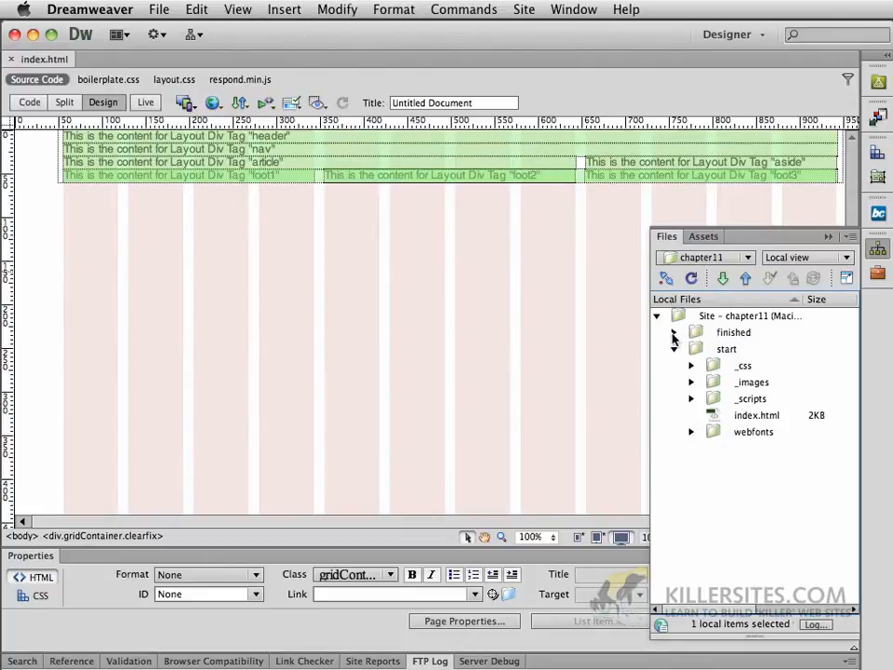
{"action": "left_click", "coordinate": [674, 334]}
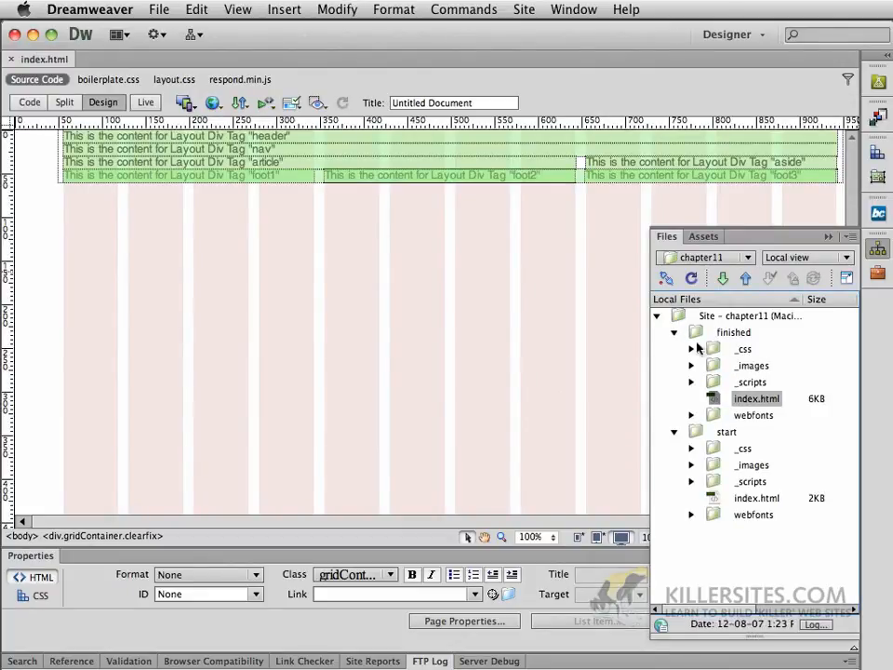
{"action": "double_click", "coordinate": [712, 399]}
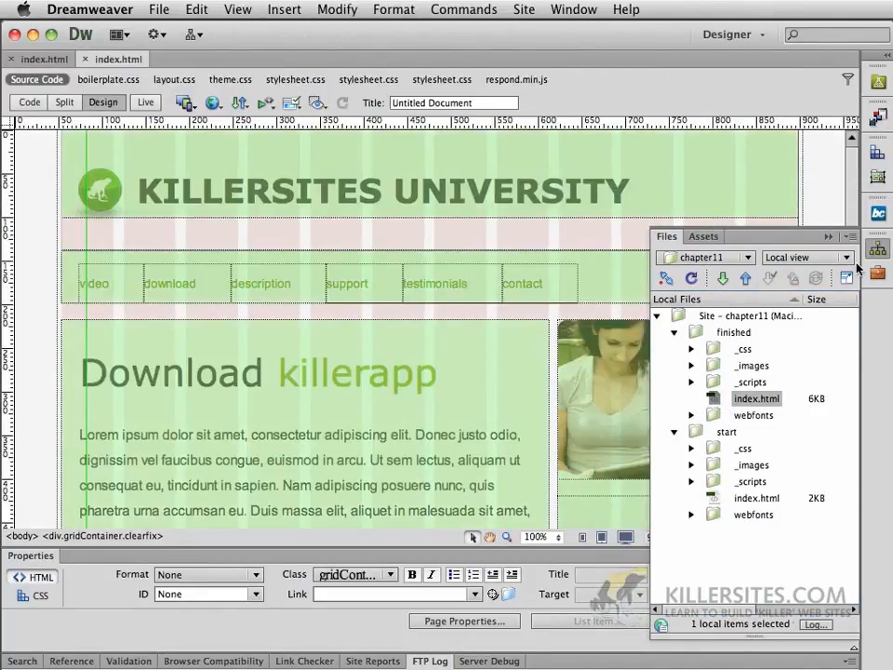
{"action": "left_click", "coordinate": [844, 236]}
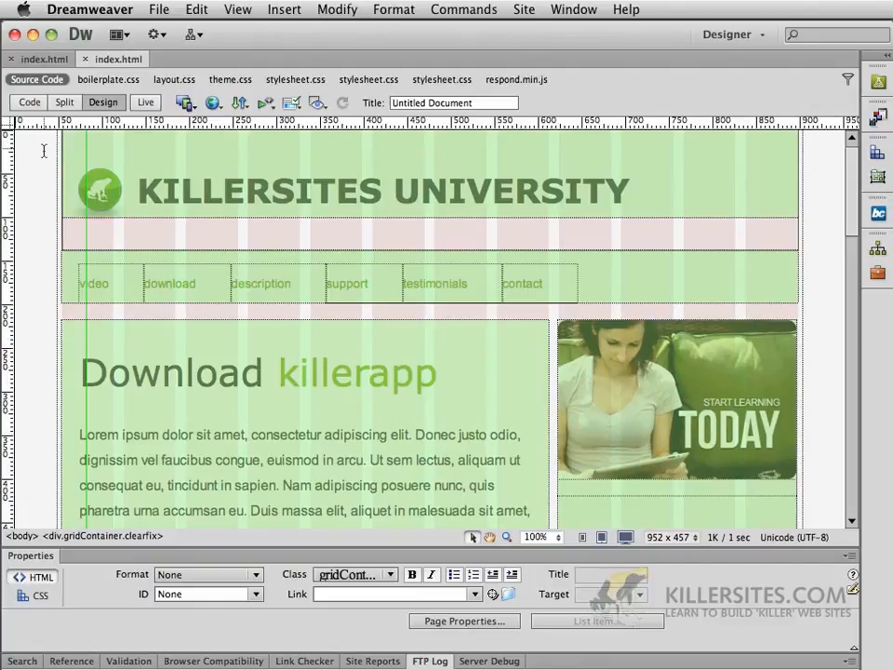
- Copy the KILLERSITES UNIVERSITY h1 line from the finished page's code and replace the header div's placeholder text in the working page with it
{"action": "left_click", "coordinate": [28, 103]}
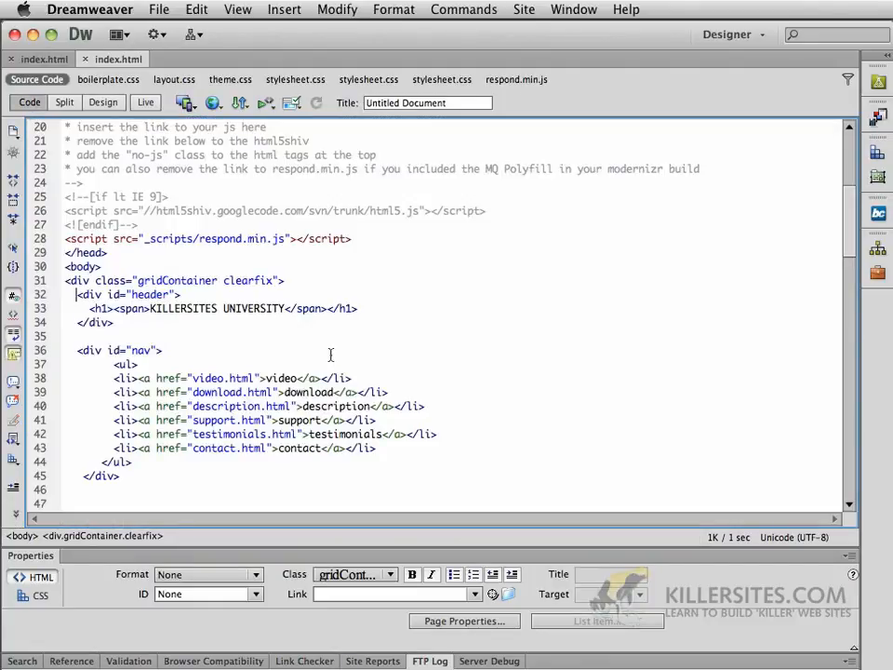
{"action": "left_click_drag", "start_coordinate": [359, 309], "coordinate": [87, 309]}
{"action": "key", "text": "super+c"}
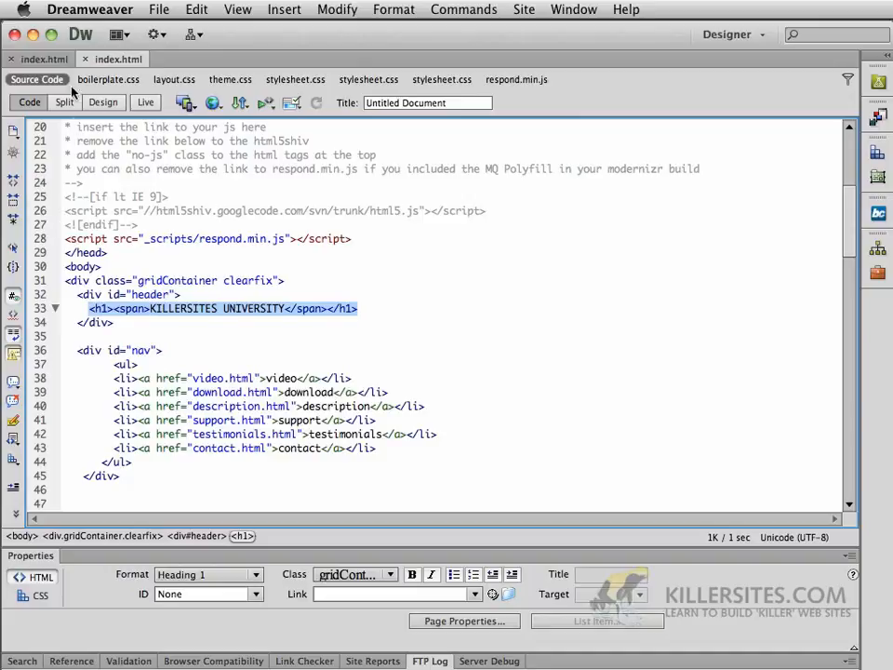
{"action": "left_click", "coordinate": [47, 60]}
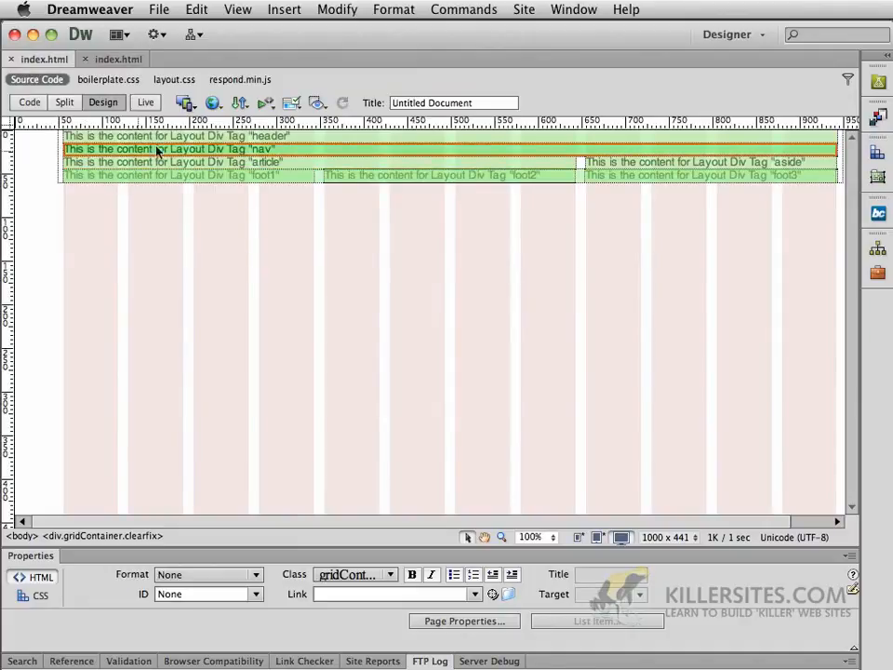
{"action": "left_click", "coordinate": [29, 102]}
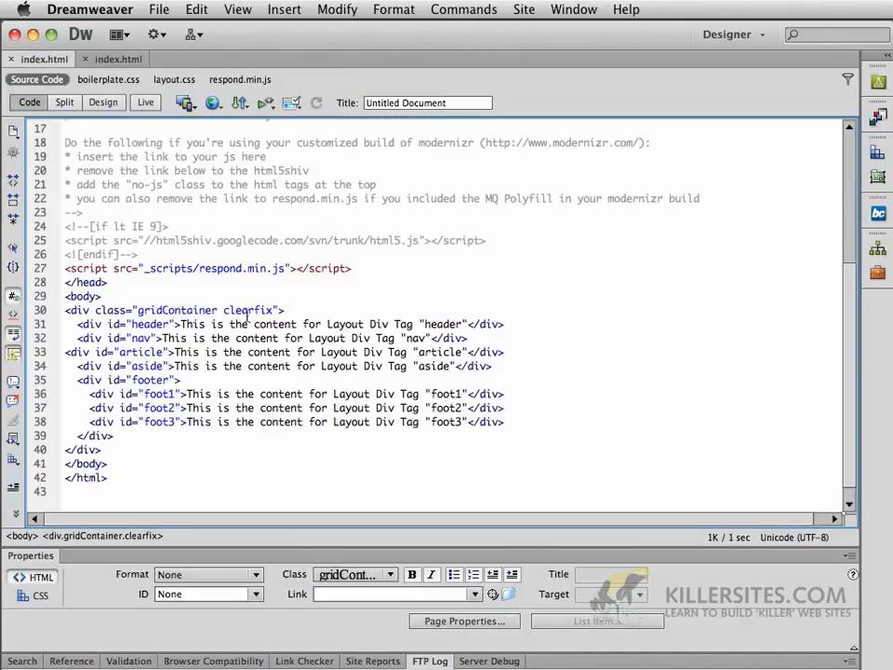
{"action": "left_click_drag", "start_coordinate": [182, 324], "coordinate": [470, 324]}
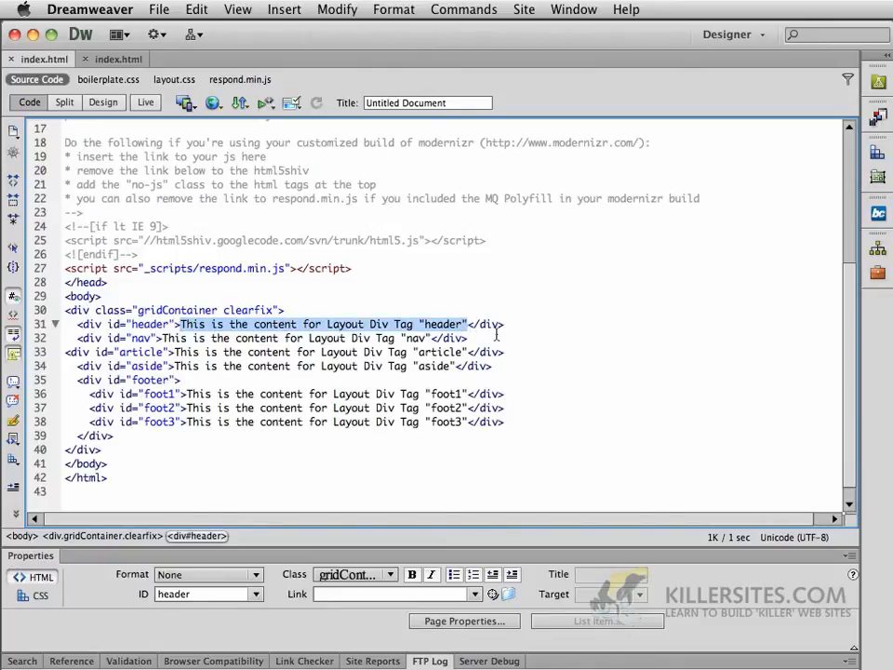
{"action": "key", "text": "super+v"}
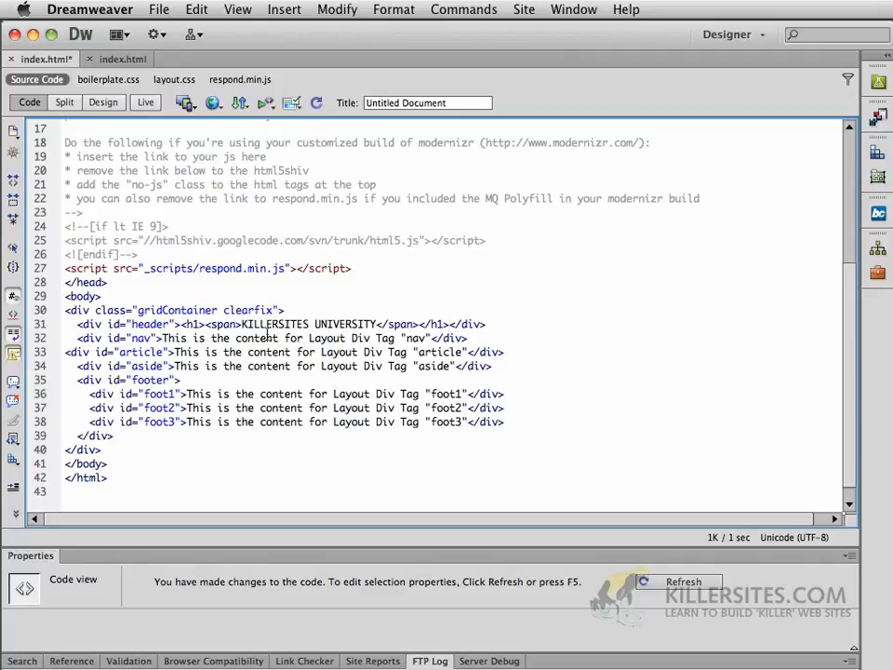
- Put the header's h1 and closing div on separate lines, indent the h1, and add a blank line before the nav div
{"action": "scroll", "coordinate": [268, 335], "scroll_direction": "down", "scroll_amount": 1}
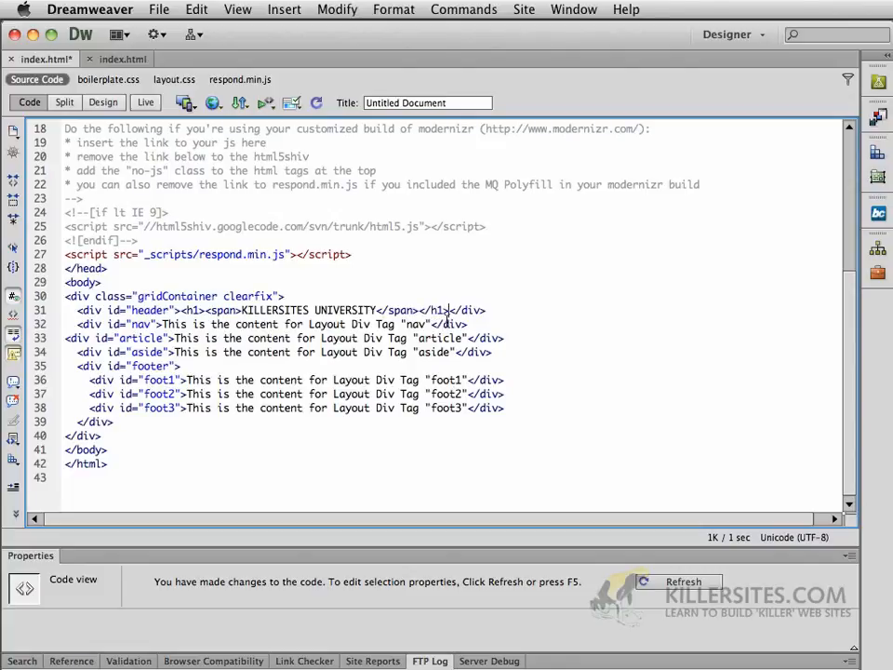
{"action": "key", "text": "Return"}
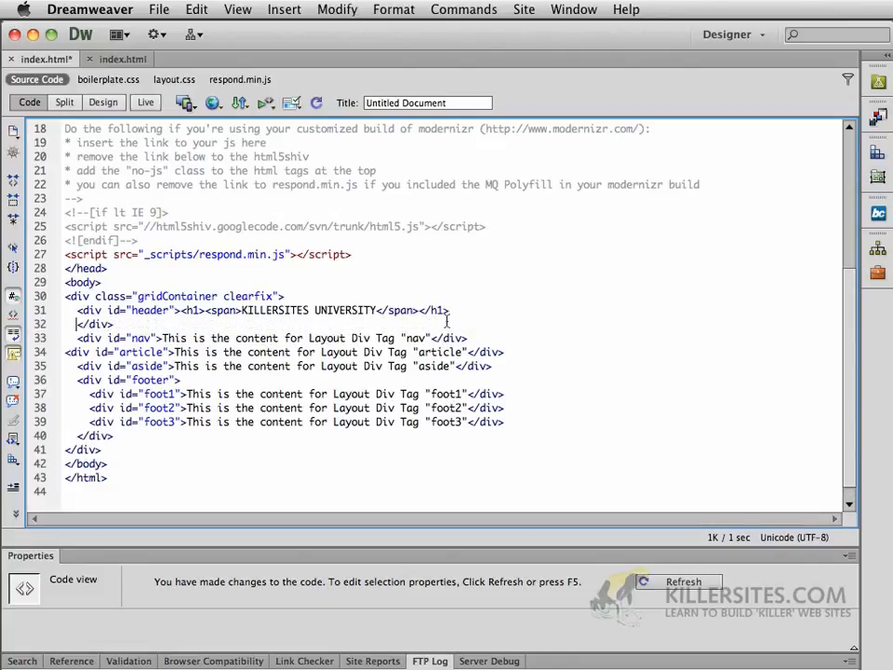
{"action": "left_click", "coordinate": [183, 311]}
{"action": "key", "text": "Return"}
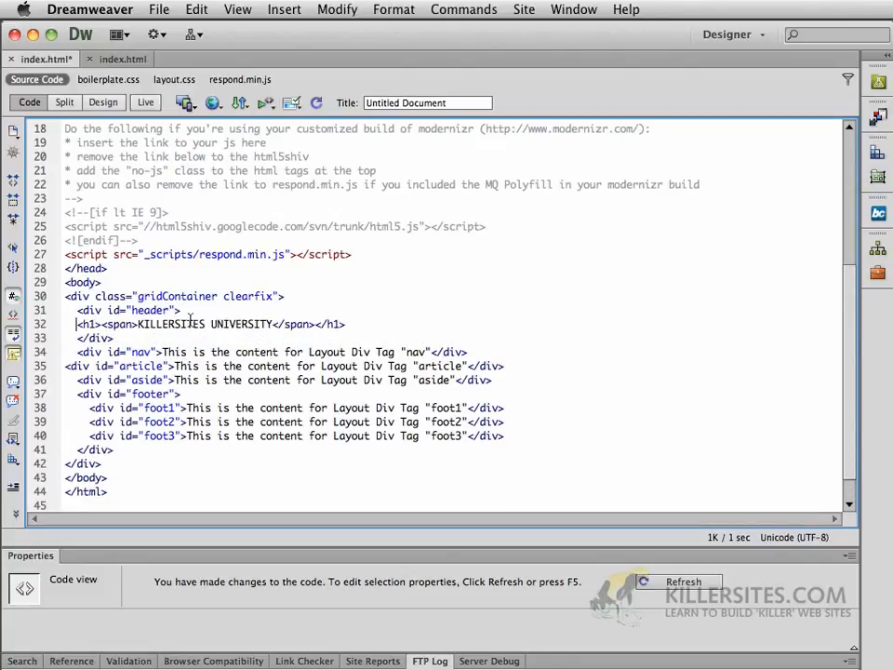
{"action": "key", "text": "Tab"}
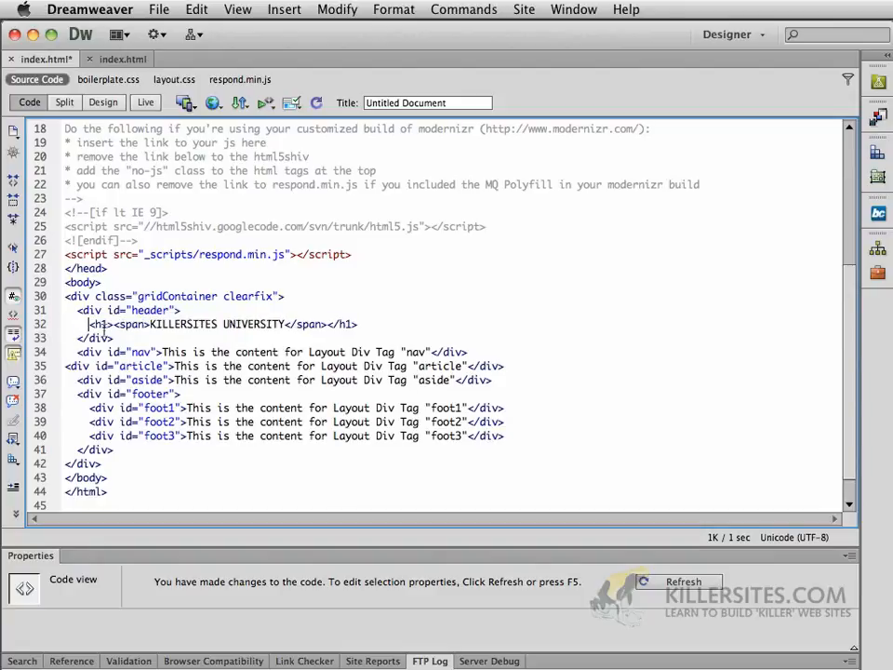
{"action": "left_click", "coordinate": [128, 338]}
{"action": "key", "text": "Return"}
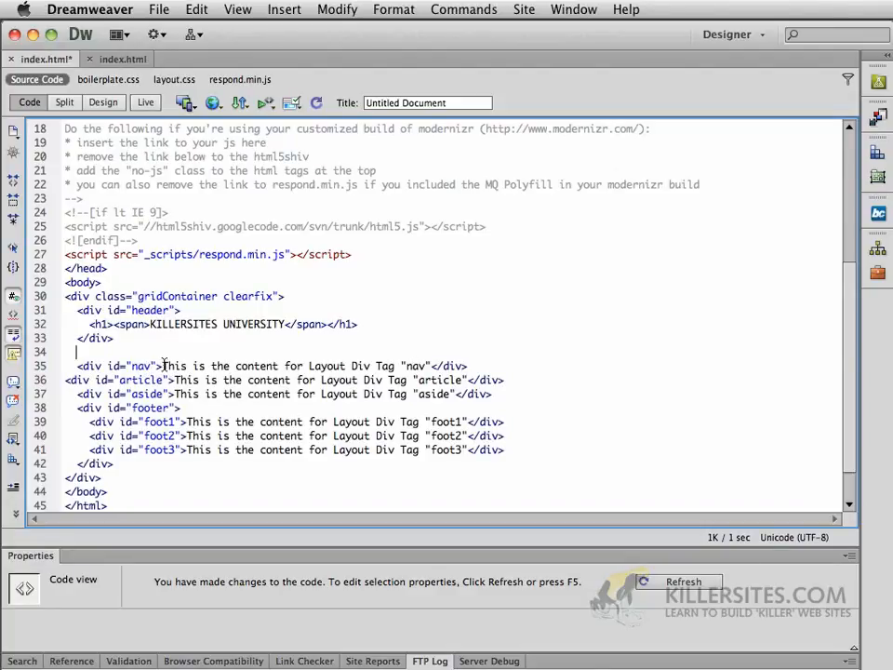
- Copy the unordered link list from the finished page's nav div and replace the working page's nav placeholder text with it, adding blank lines below the div
{"action": "left_click", "coordinate": [123, 59]}
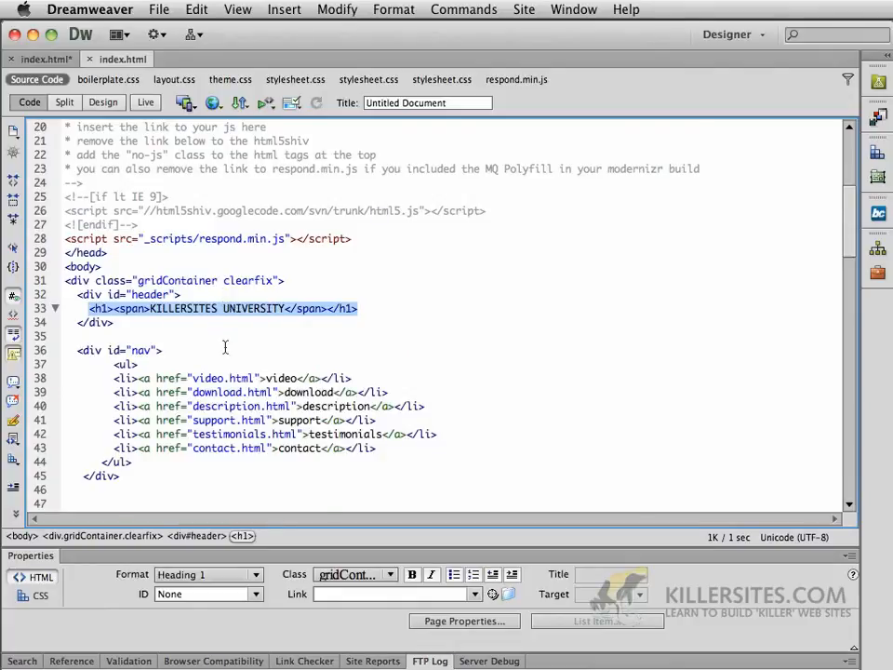
{"action": "scroll", "coordinate": [224, 347], "scroll_direction": "down", "scroll_amount": 3}
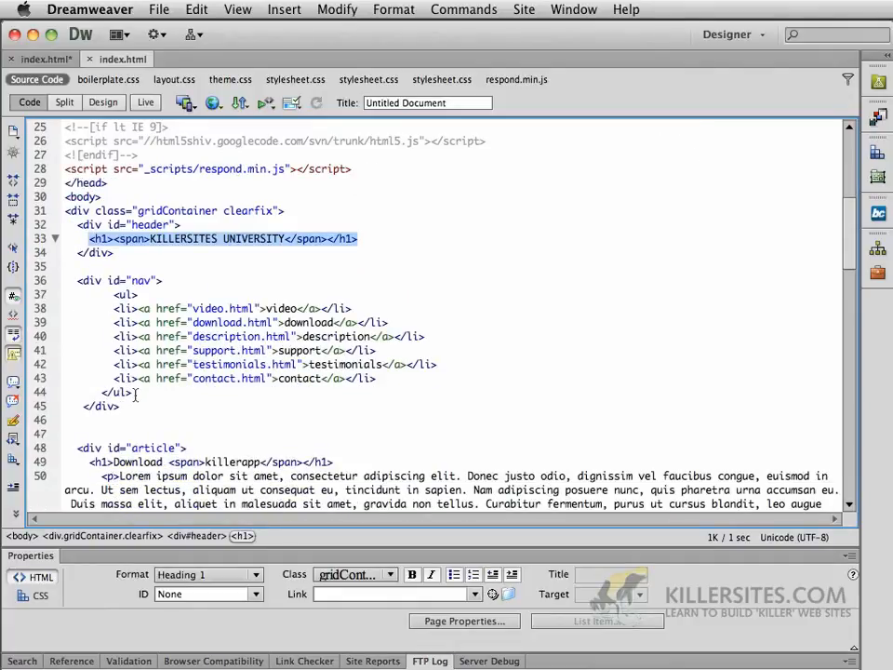
{"action": "left_click_drag", "start_coordinate": [136, 393], "coordinate": [105, 298]}
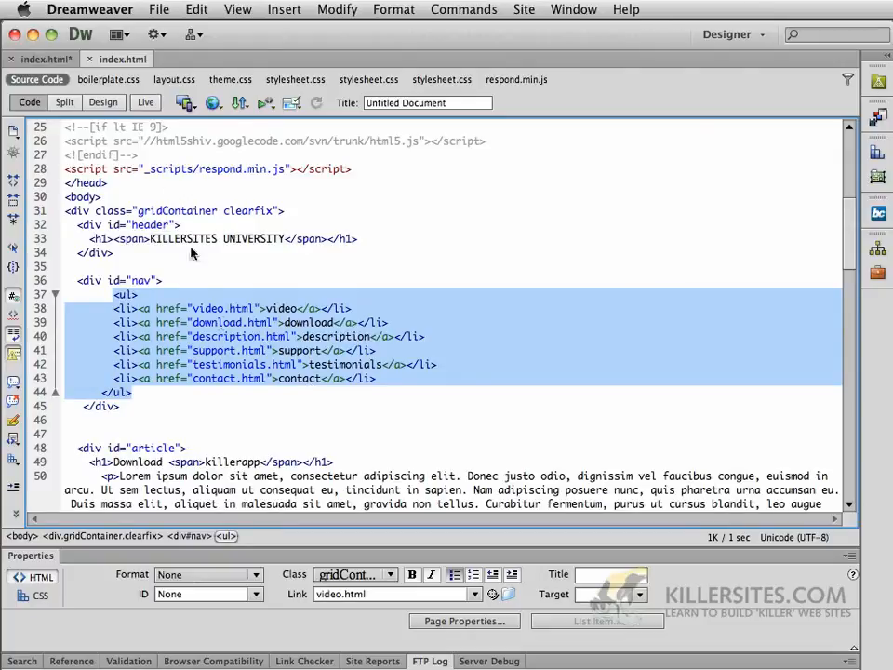
{"action": "left_click", "coordinate": [45, 59]}
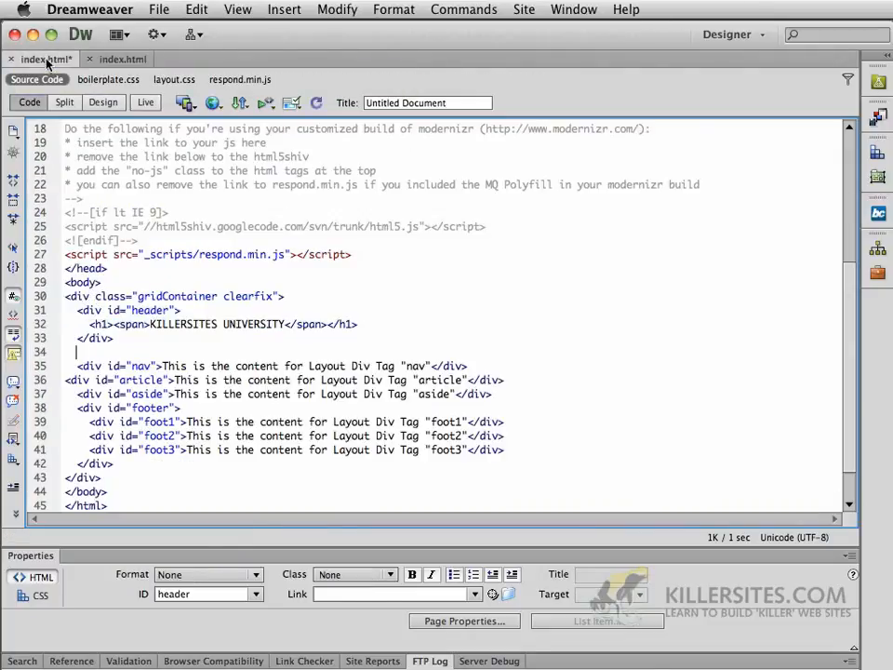
{"action": "left_click_drag", "start_coordinate": [162, 366], "coordinate": [435, 369]}
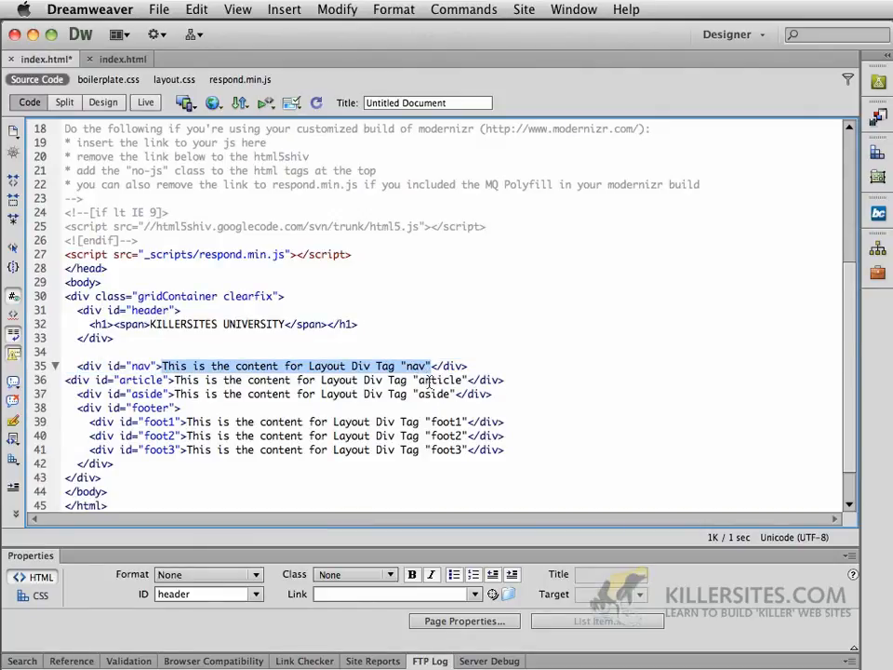
{"action": "left_click", "coordinate": [494, 366]}
{"action": "key", "text": "Return"}
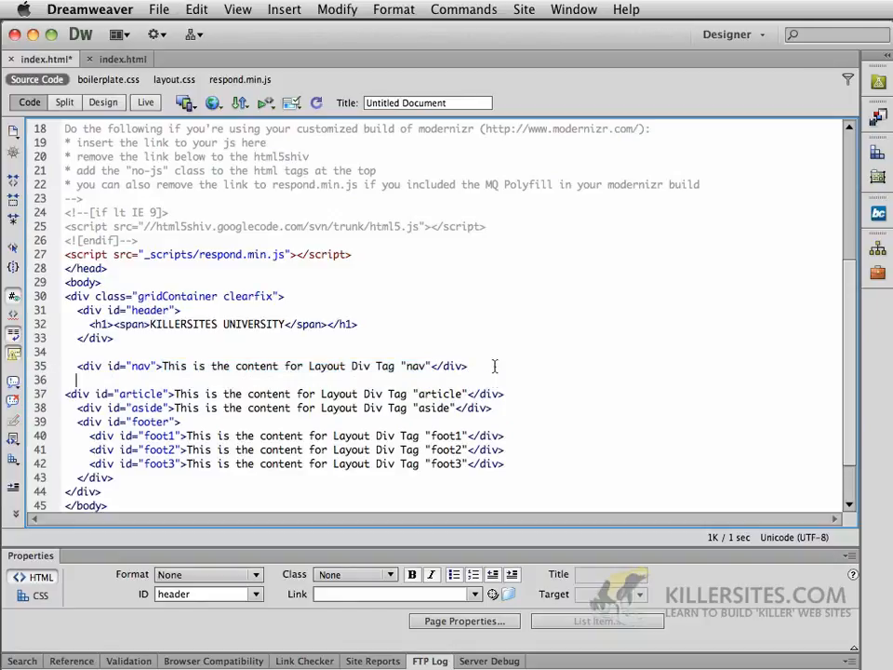
{"action": "key", "text": "Return"}
{"action": "left_click_drag", "start_coordinate": [162, 366], "coordinate": [430, 367]}
{"action": "type", "text": "<ul>         <li><a href=\"video.html\">video</a></li>         <li><a href=\"download.html\">download</a></li>         <li><a href=\"description.html\">description</a></li>         <li><a href=\"support.html\">support</a></li>         <li><a href=\"testimonials.html\">testimonials</a></li>         <li><a href=\"contact.html\">contact</a></li>       </ul>"}
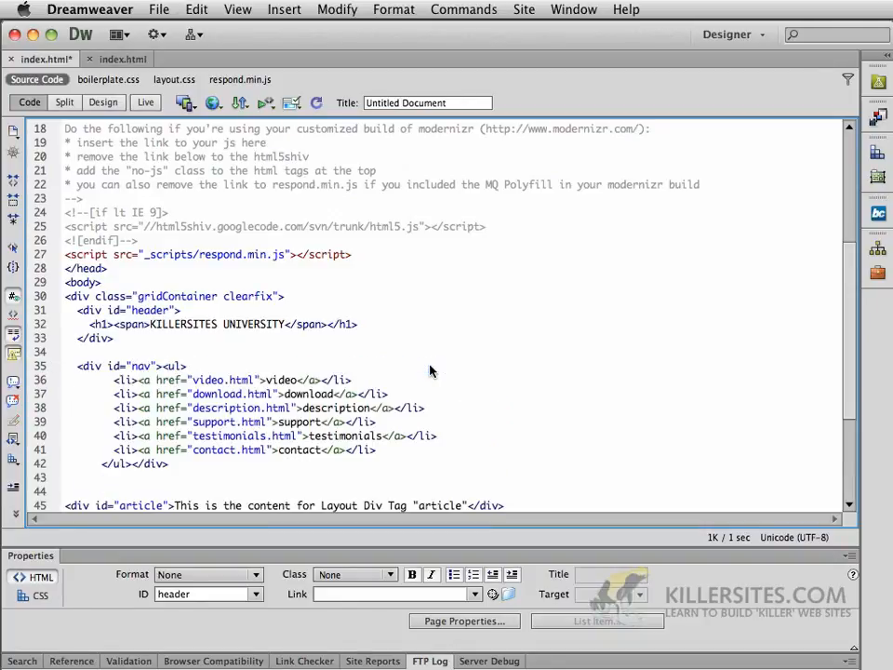
- Move the nav list's opening ul tag and the nav's closing div tag onto their own lines, indenting the ul
{"action": "left_click", "coordinate": [160, 366]}
{"action": "key", "text": "Return"}
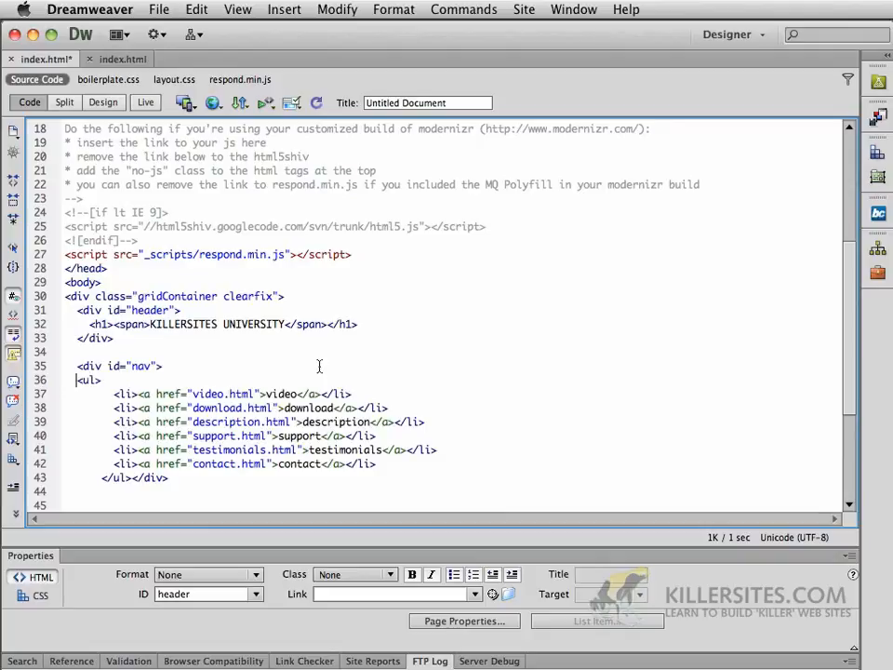
{"action": "key", "text": "Tab"}
{"action": "left_click", "coordinate": [129, 477]}
{"action": "key", "text": "Return"}
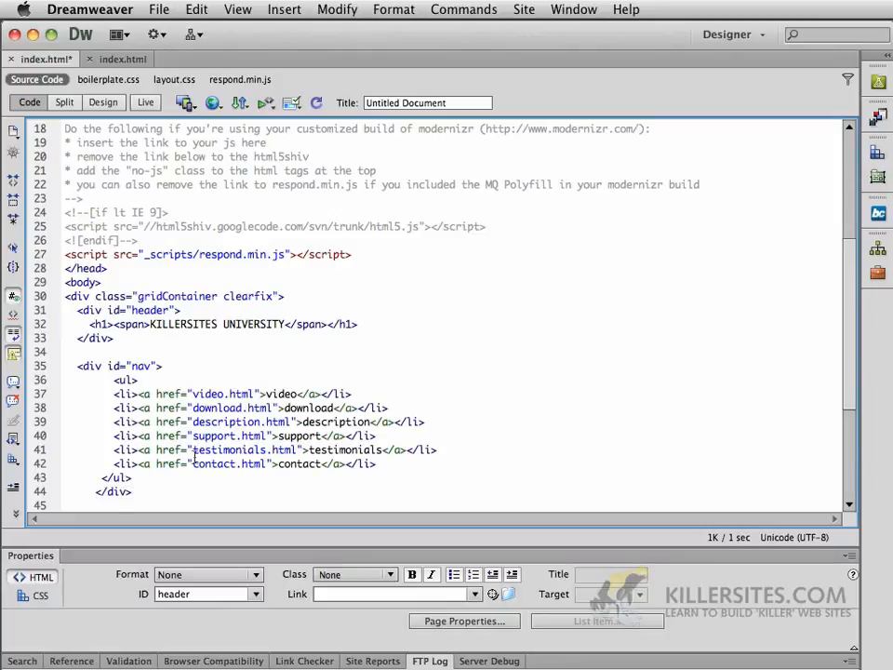
{"action": "scroll", "coordinate": [273, 416], "scroll_direction": "down", "scroll_amount": 5}
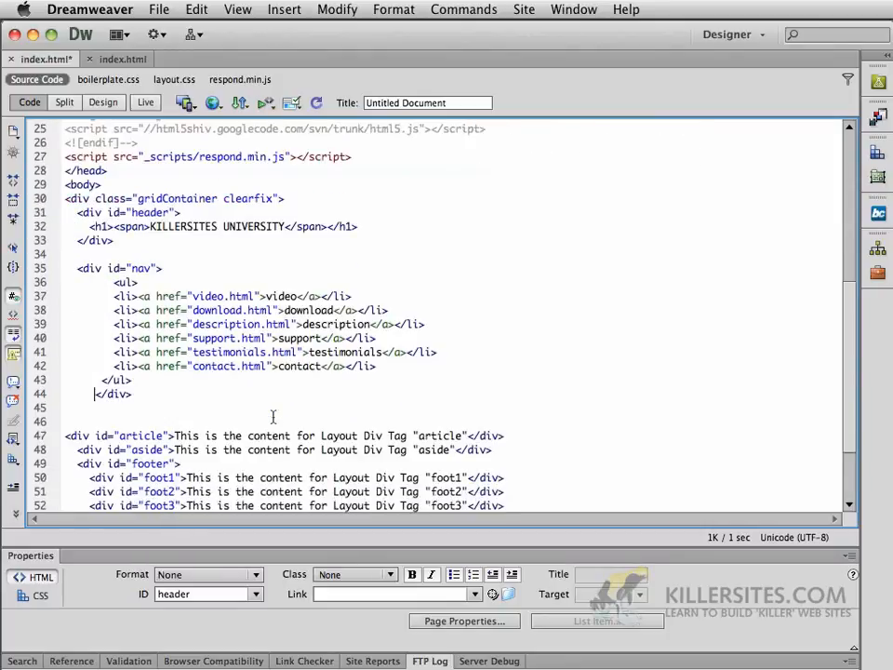
{"action": "scroll", "coordinate": [273, 416], "scroll_direction": "down", "scroll_amount": 1}
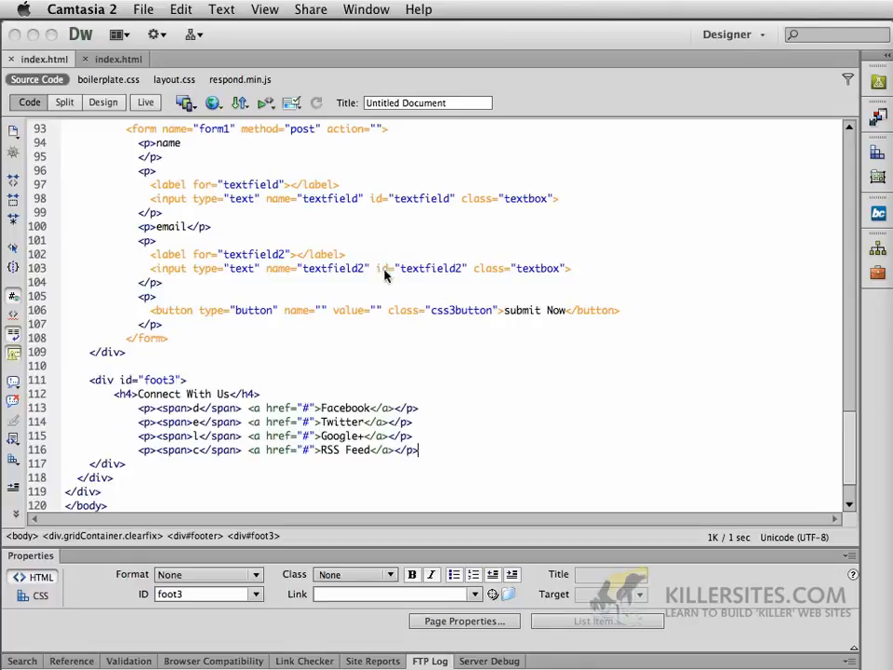
- Close the finished index.html and show the working page in Design view
{"action": "left_click", "coordinate": [106, 105]}
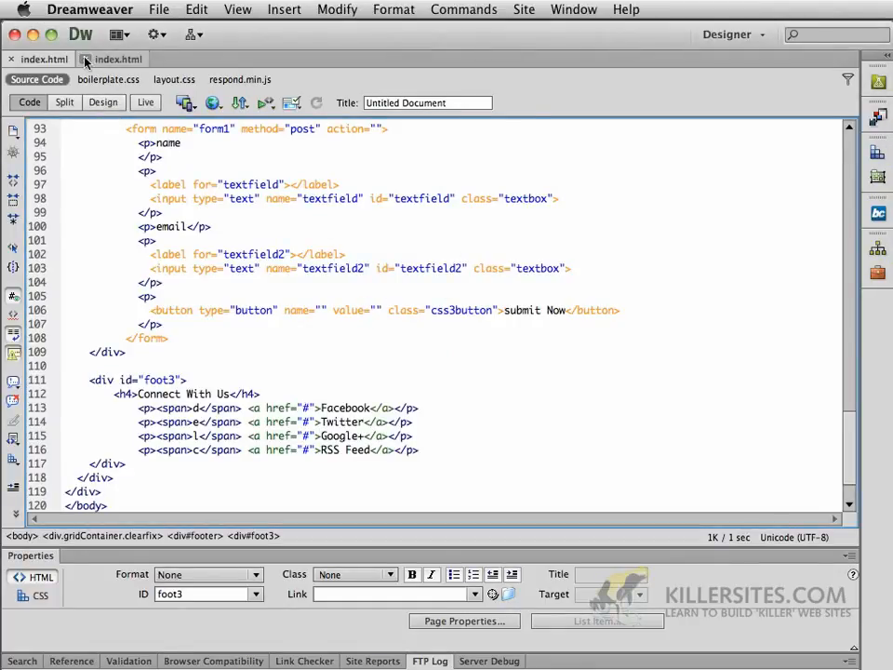
{"action": "left_click", "coordinate": [85, 59]}
{"action": "left_click", "coordinate": [102, 104]}
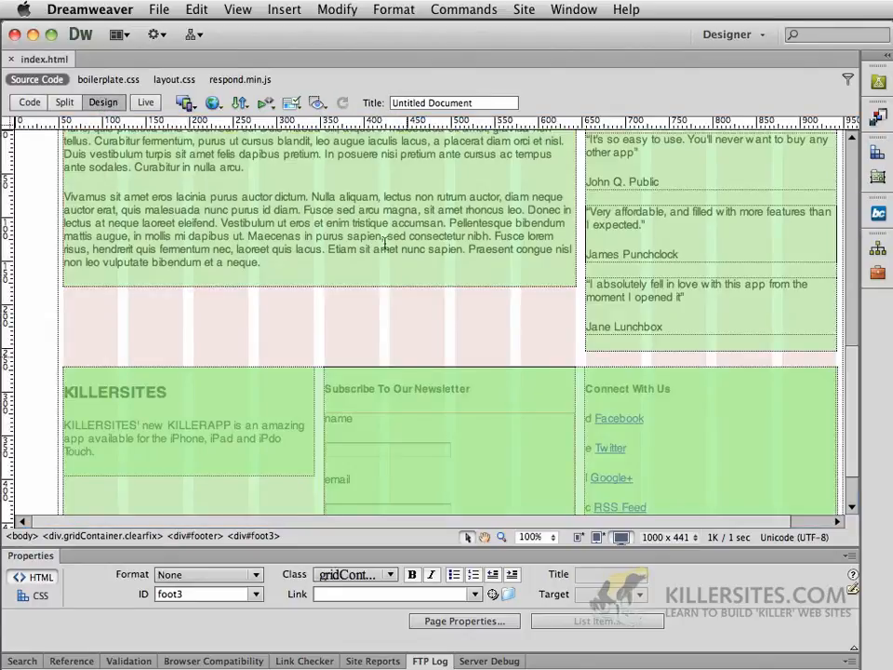
- Review the working page's content in Design view, then examine its source code from the head down to the article
{"action": "scroll", "coordinate": [408, 329], "scroll_direction": "up", "scroll_amount": 5}
{"action": "scroll", "coordinate": [408, 329], "scroll_direction": "up", "scroll_amount": 5}
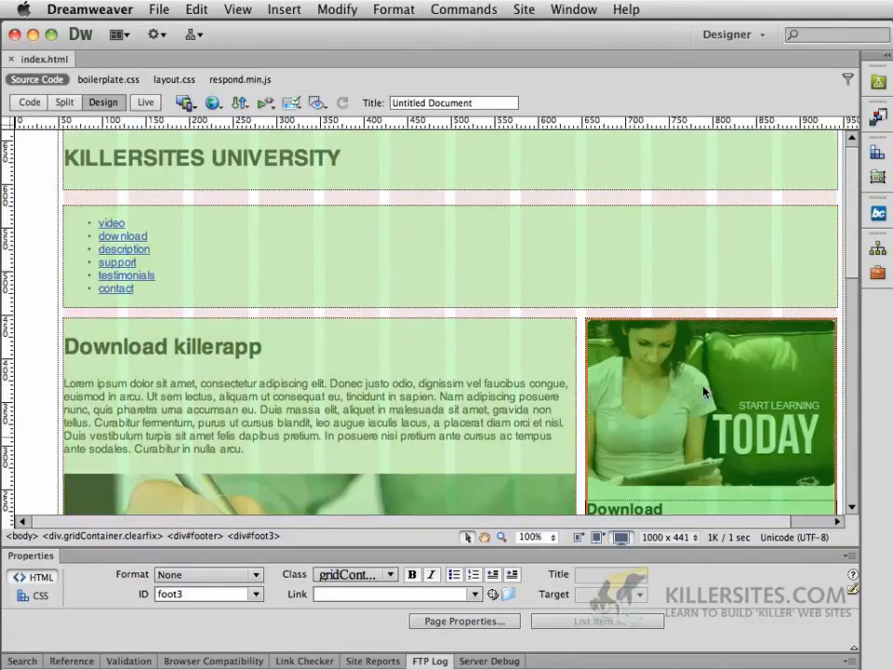
{"action": "scroll", "coordinate": [636, 407], "scroll_direction": "down", "scroll_amount": 5}
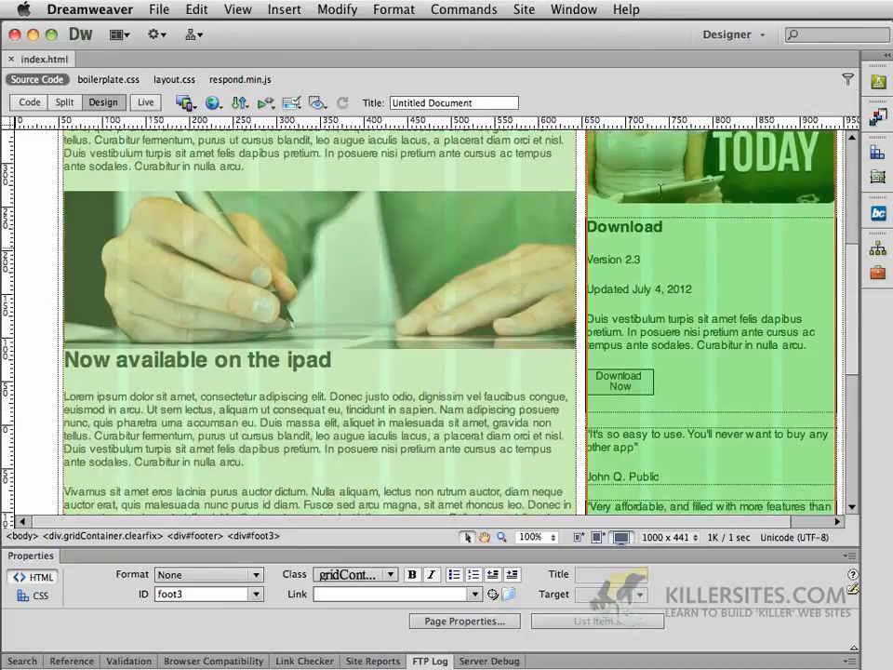
{"action": "scroll", "coordinate": [630, 249], "scroll_direction": "up", "scroll_amount": 3}
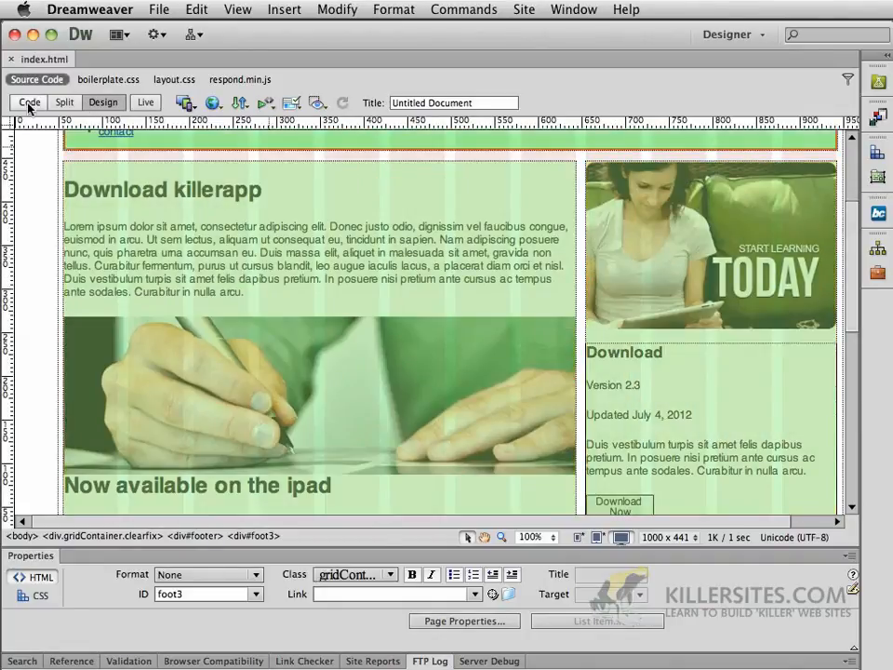
{"action": "left_click", "coordinate": [29, 104]}
{"action": "scroll", "coordinate": [363, 256], "scroll_direction": "up", "scroll_amount": 15}
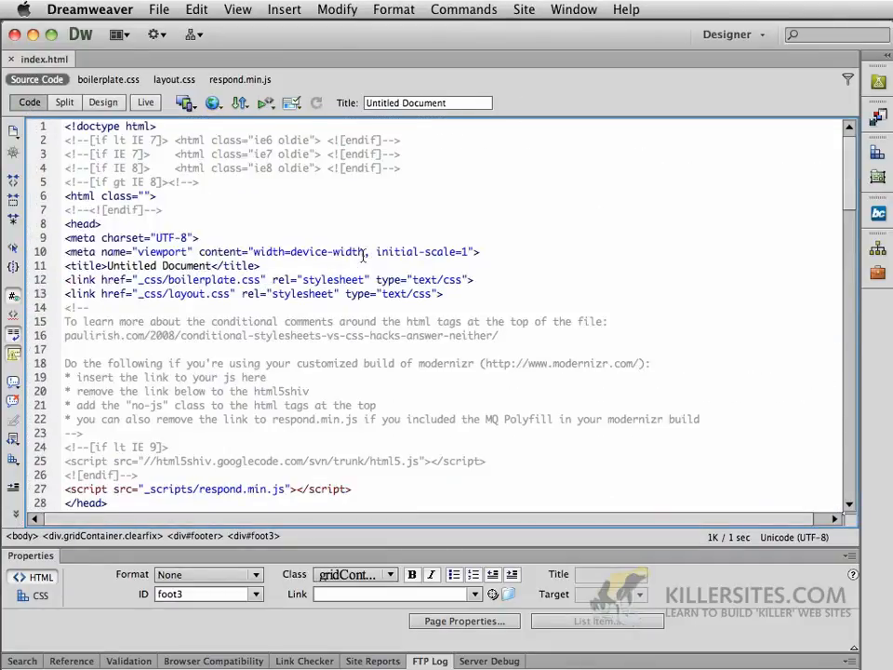
{"action": "scroll", "coordinate": [363, 256], "scroll_direction": "down", "scroll_amount": 10}
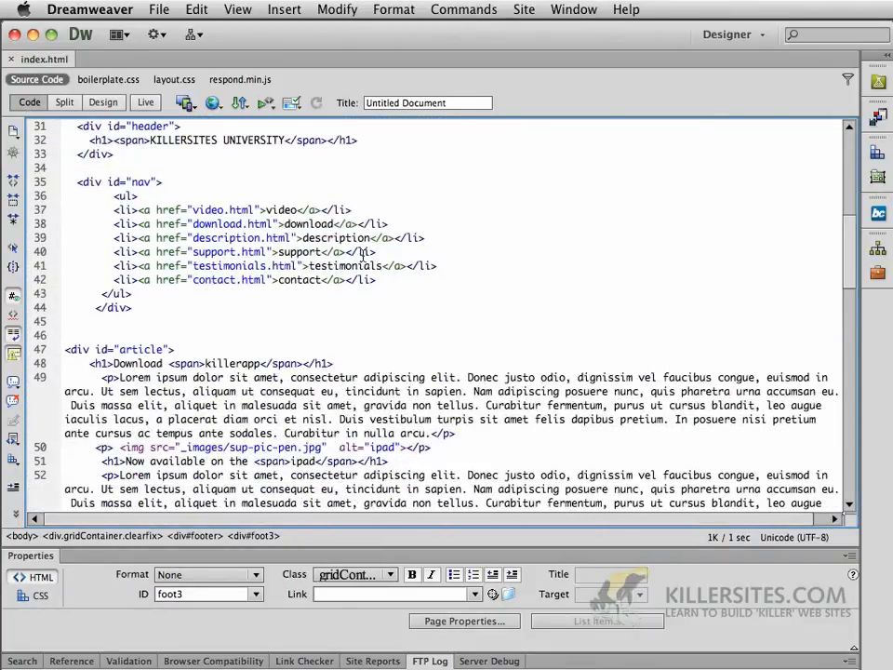
- Examine the source code of the article and aside divs, highlighting the sup-pic-pen.jpg and aside-girl.jpg image tags
{"action": "scroll", "coordinate": [363, 254], "scroll_direction": "down", "scroll_amount": 5}
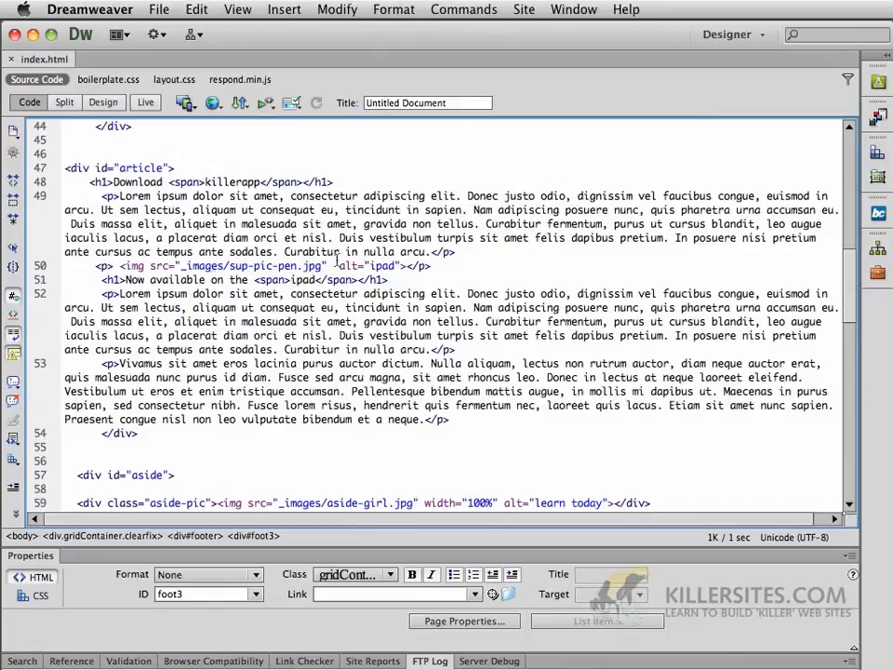
{"action": "left_click_drag", "start_coordinate": [119, 266], "coordinate": [300, 267]}
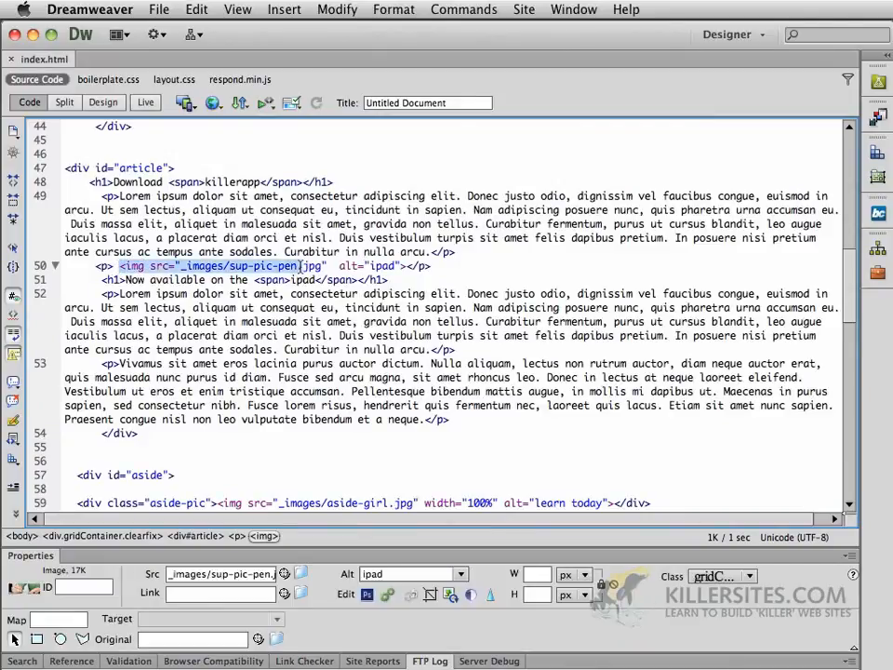
{"action": "scroll", "coordinate": [384, 281], "scroll_direction": "down", "scroll_amount": 1}
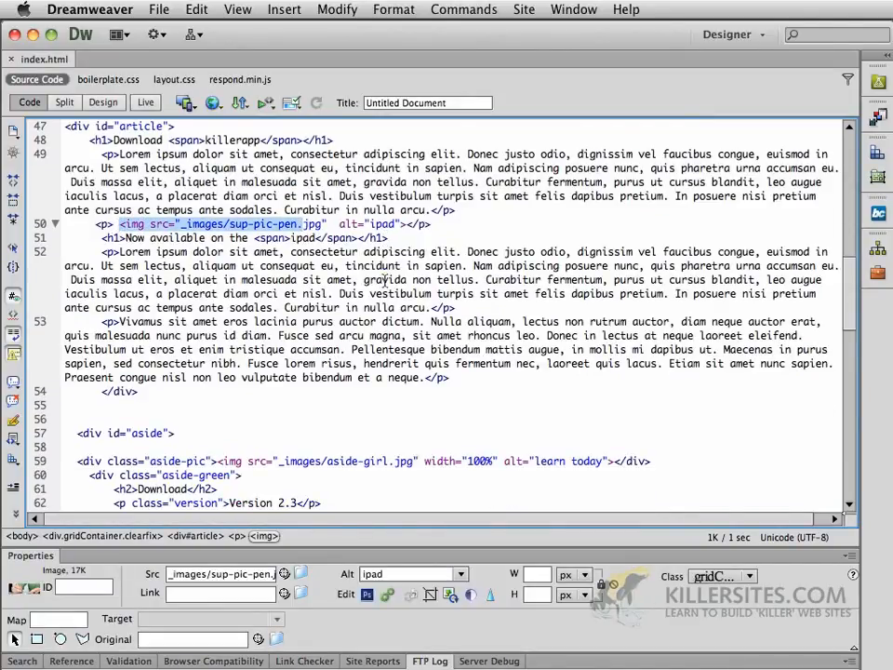
{"action": "left_click", "coordinate": [218, 461]}
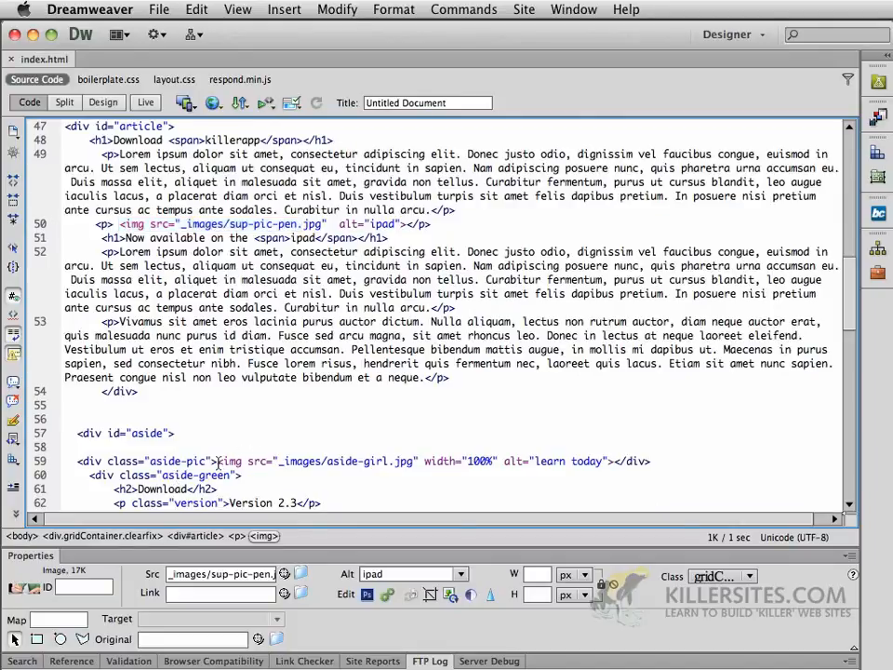
{"action": "left_click_drag", "start_coordinate": [218, 462], "coordinate": [616, 468]}
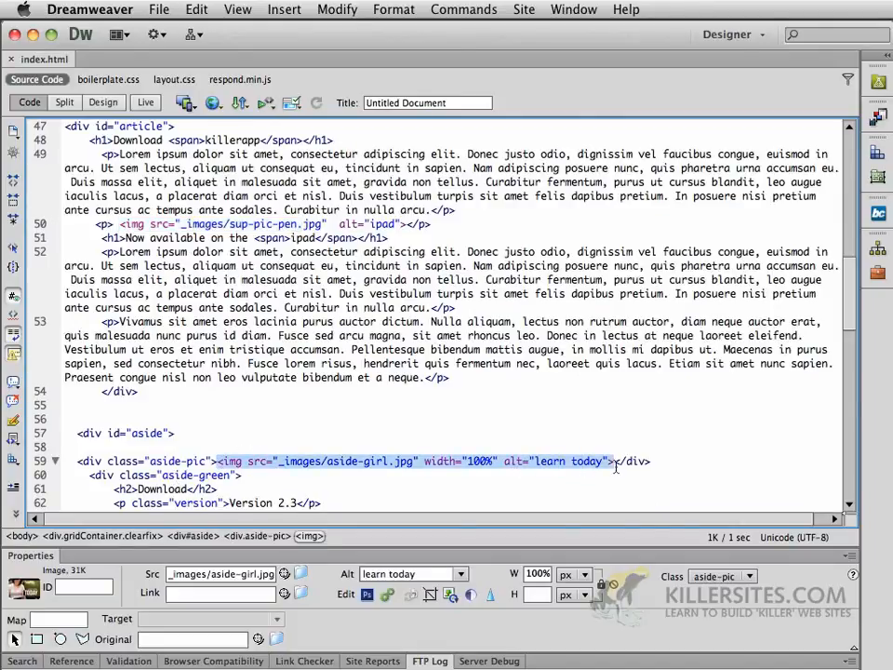
{"action": "scroll", "coordinate": [548, 470], "scroll_direction": "down", "scroll_amount": 5}
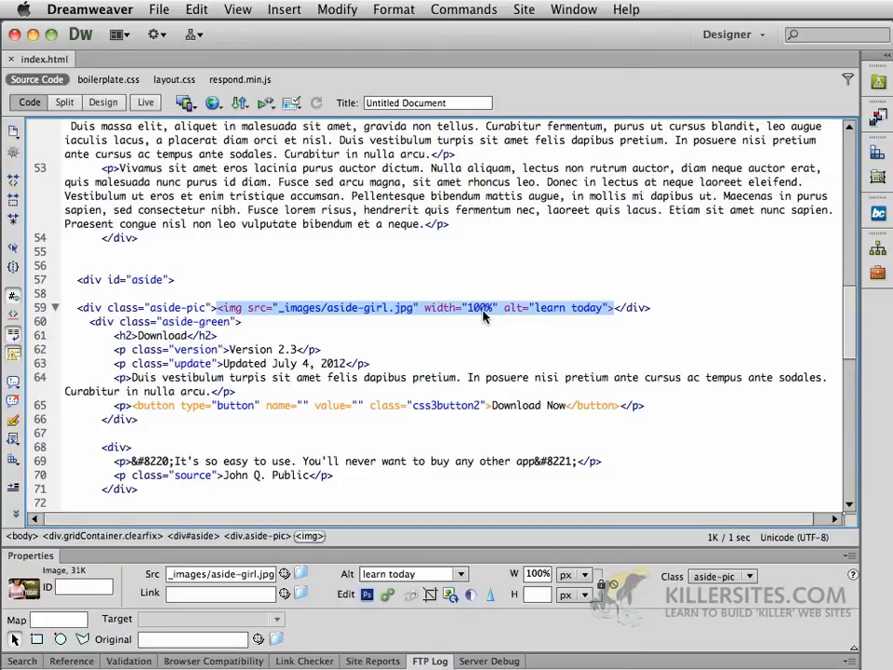
- Switch to Design view and review the nav list, article and aside content with their images
{"action": "left_click", "coordinate": [102, 103]}
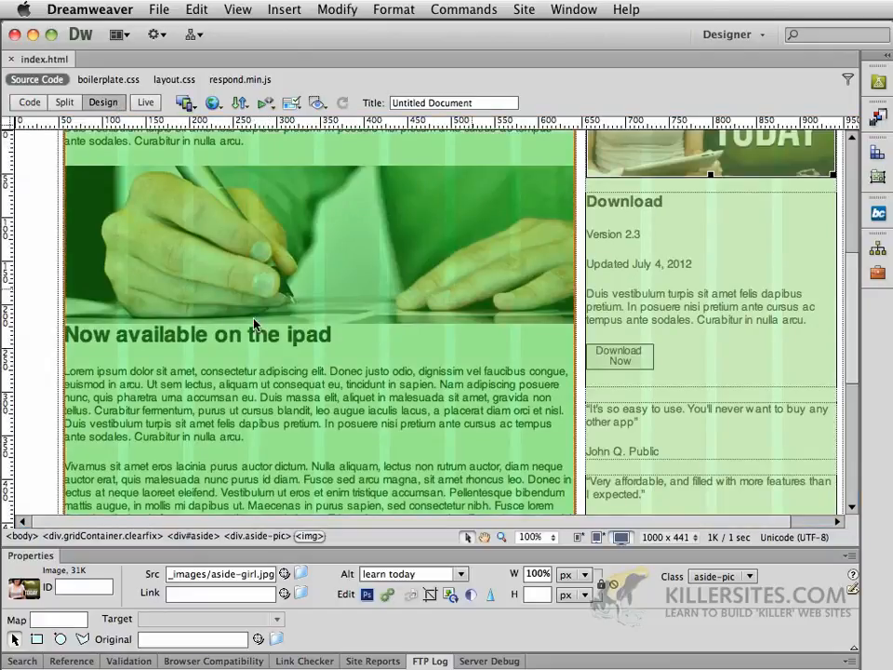
{"action": "scroll", "coordinate": [443, 310], "scroll_direction": "up", "scroll_amount": 8}
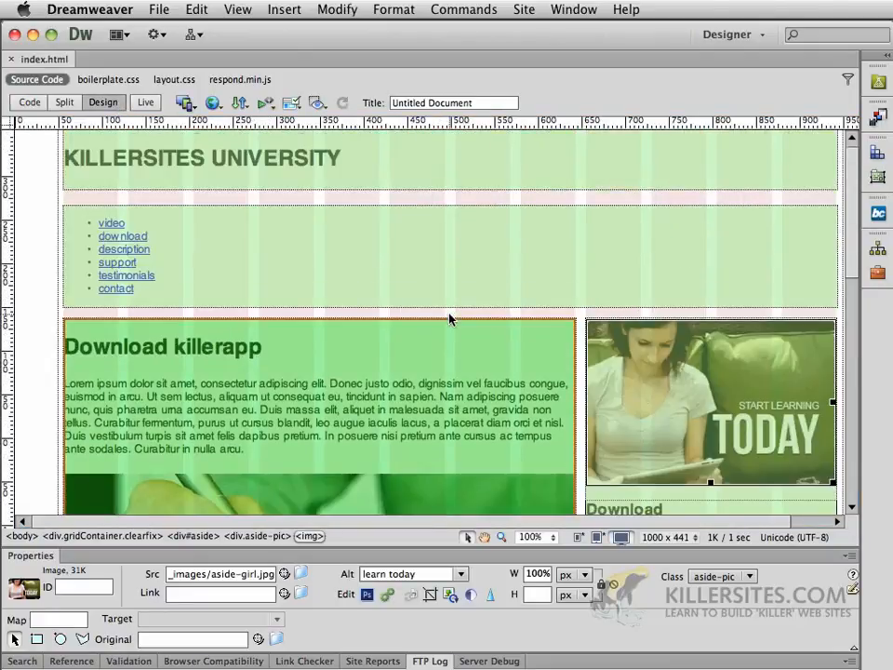
{"action": "scroll", "coordinate": [450, 319], "scroll_direction": "down", "scroll_amount": 6}
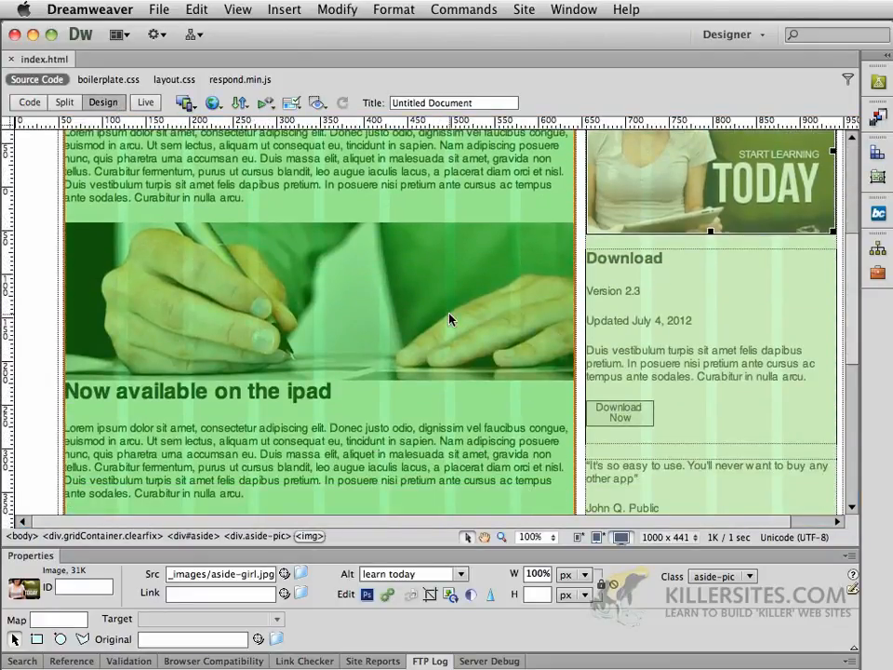
{"action": "scroll", "coordinate": [449, 319], "scroll_direction": "up", "scroll_amount": 5}
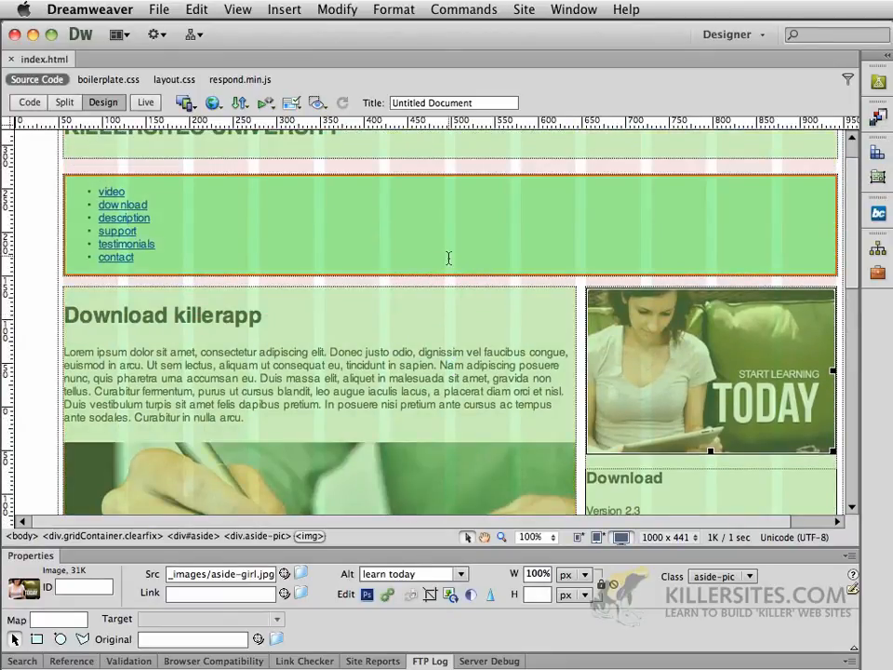
- Locate theme.css in the _css folder of the site's start folder, collapsing the finished folder
{"action": "left_click", "coordinate": [877, 248]}
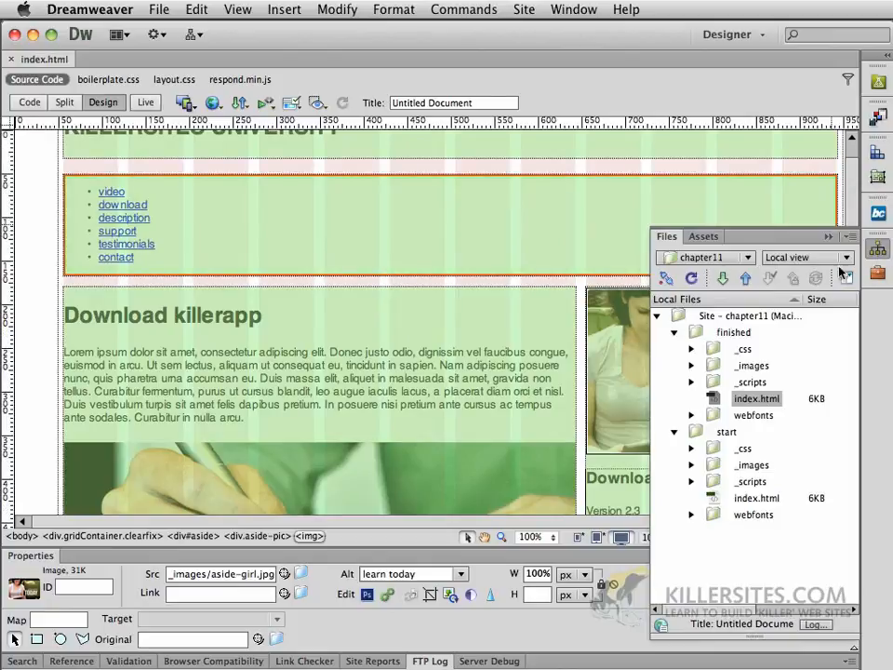
{"action": "left_click", "coordinate": [675, 332]}
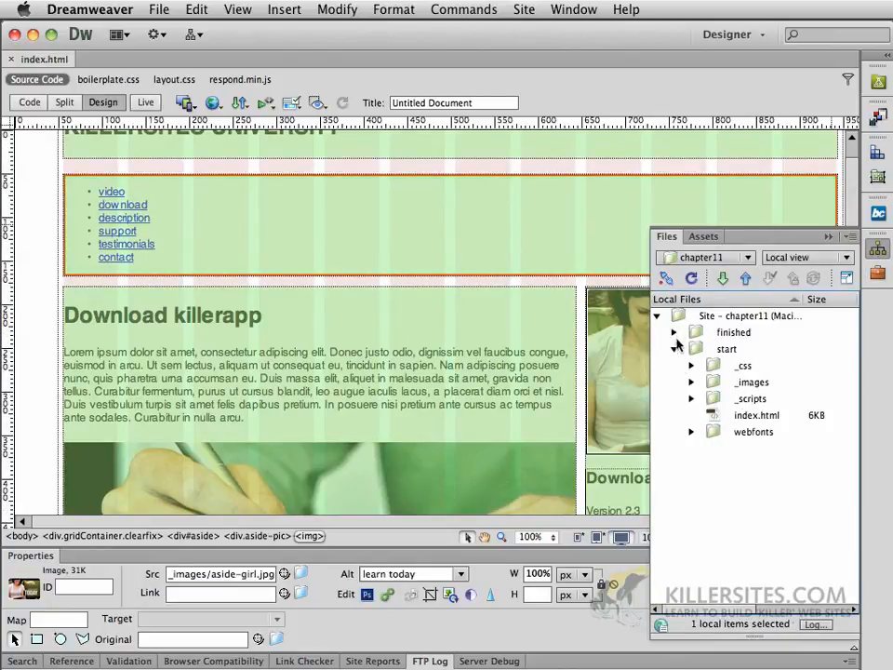
{"action": "left_click", "coordinate": [691, 366]}
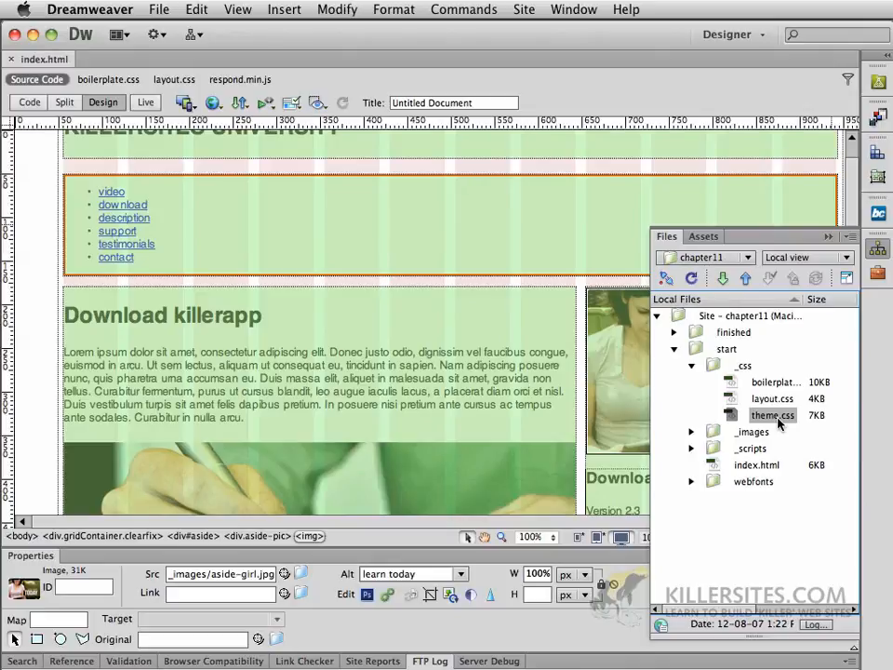
{"action": "left_click", "coordinate": [828, 238]}
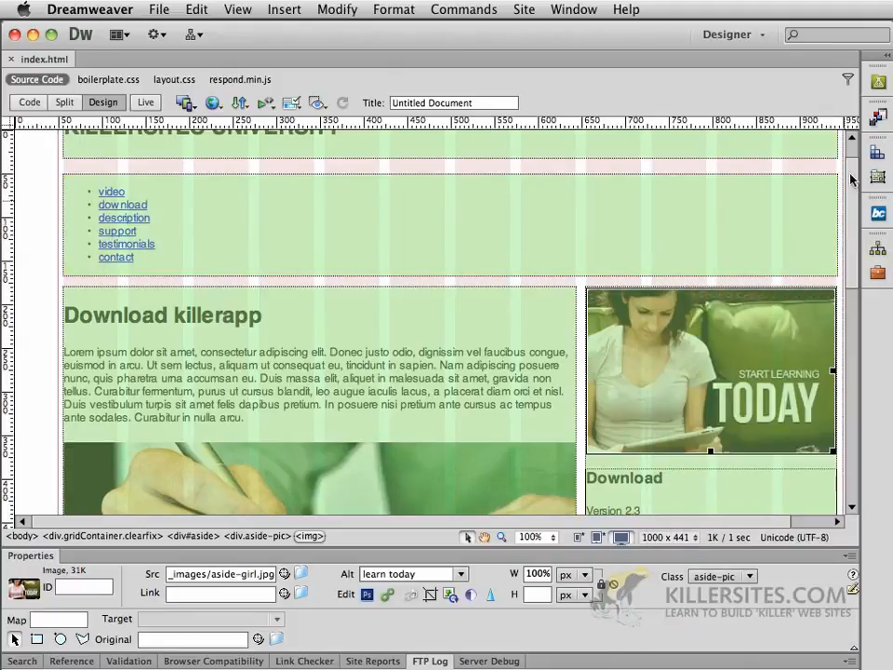
- Inspect the style sheets attached to the page, checking the rules of boilerplate.css and layout.css
{"action": "left_click", "coordinate": [877, 156]}
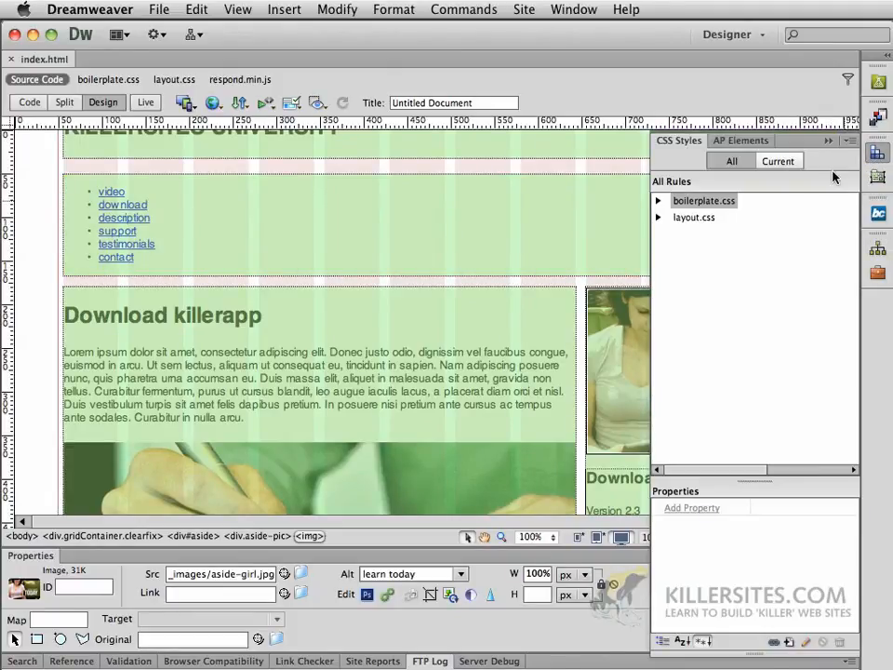
{"action": "left_click", "coordinate": [658, 201]}
{"action": "left_click", "coordinate": [658, 201]}
{"action": "left_click", "coordinate": [658, 217]}
{"action": "left_click", "coordinate": [659, 218]}
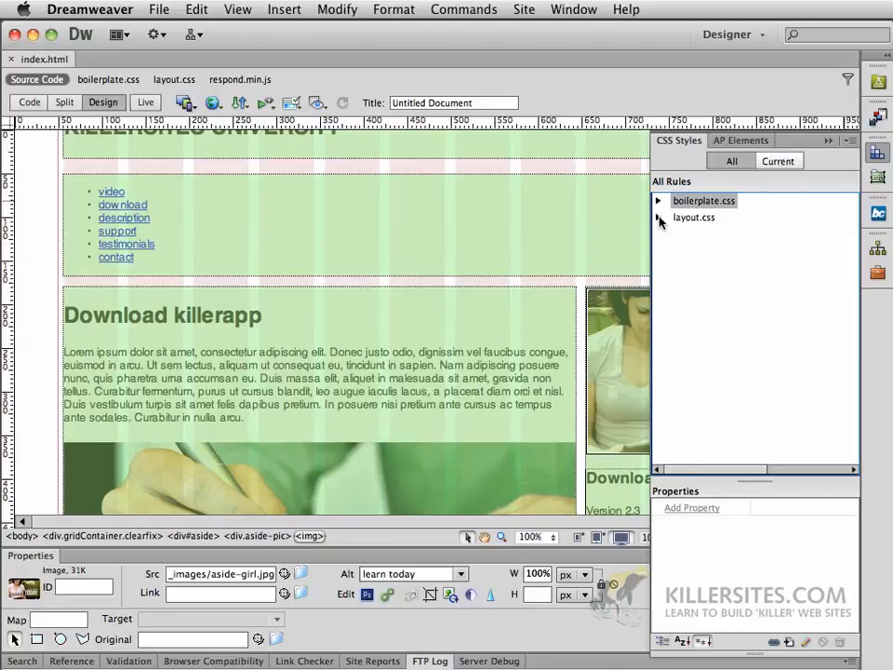
- Attach theme.css from the start site's _css folder to the page as a linked external style sheet
{"action": "left_click", "coordinate": [775, 646]}
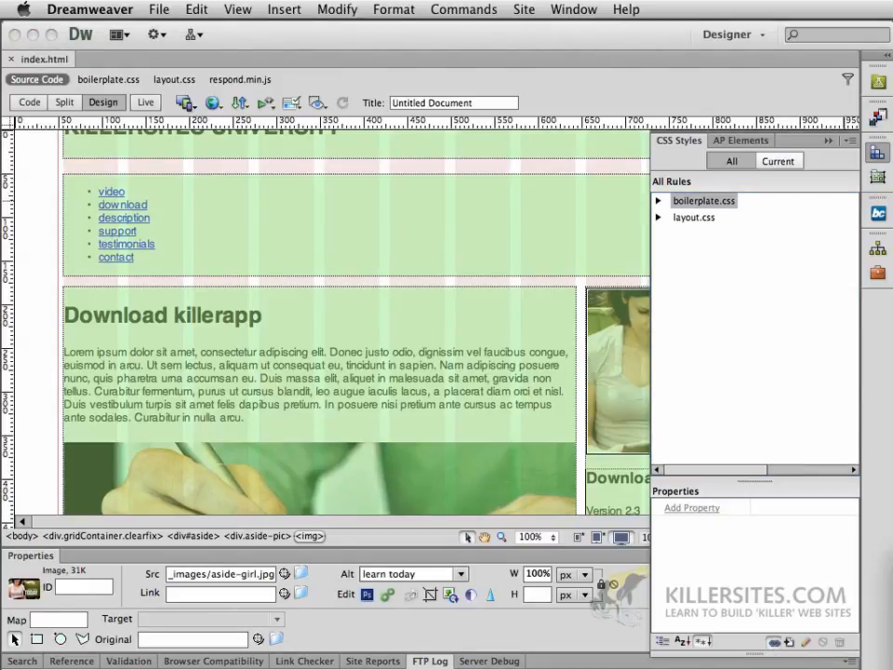
{"action": "left_click", "coordinate": [553, 158]}
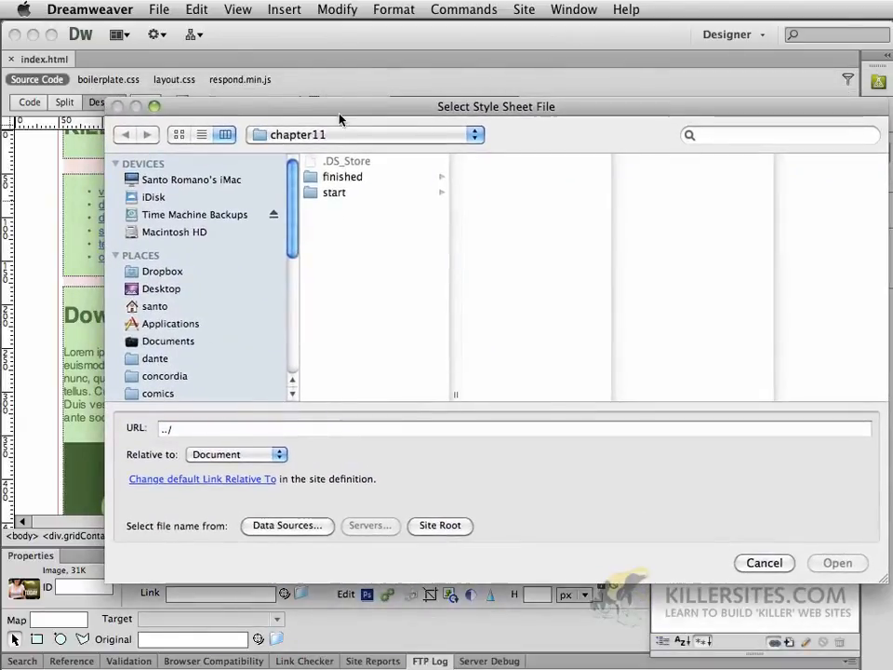
{"action": "left_click", "coordinate": [329, 192]}
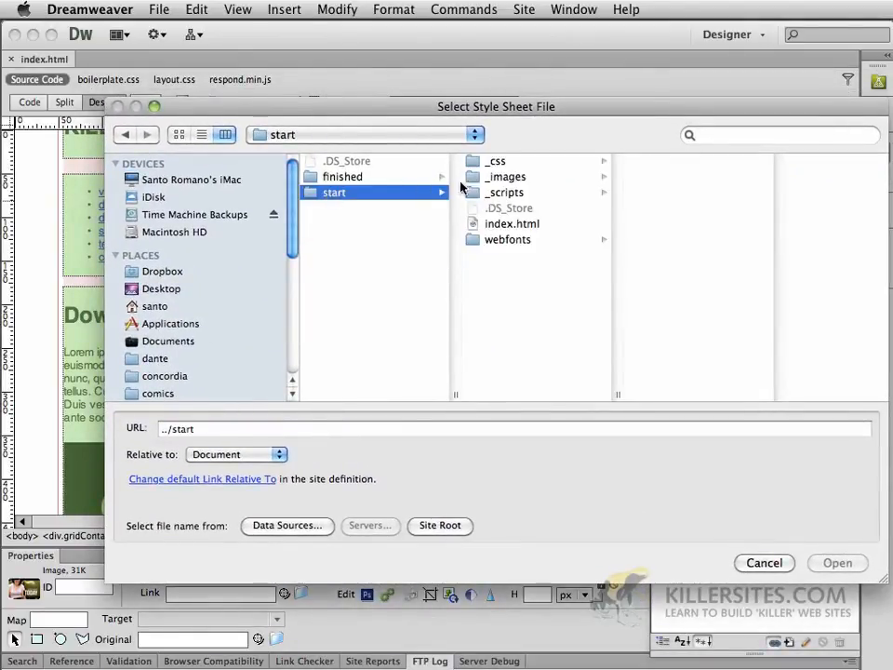
{"action": "left_click", "coordinate": [493, 162]}
{"action": "left_click", "coordinate": [657, 209]}
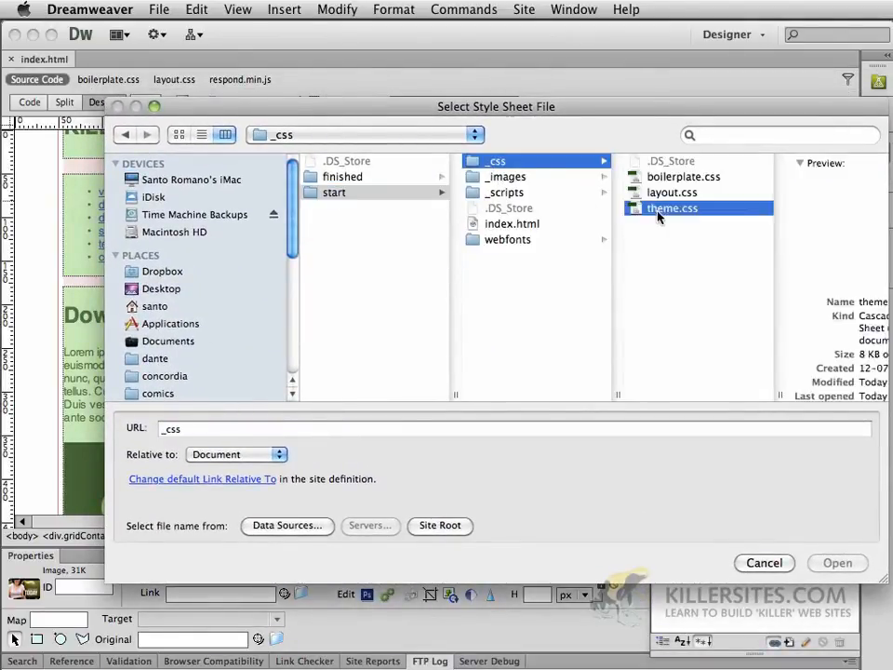
{"action": "left_click", "coordinate": [817, 562]}
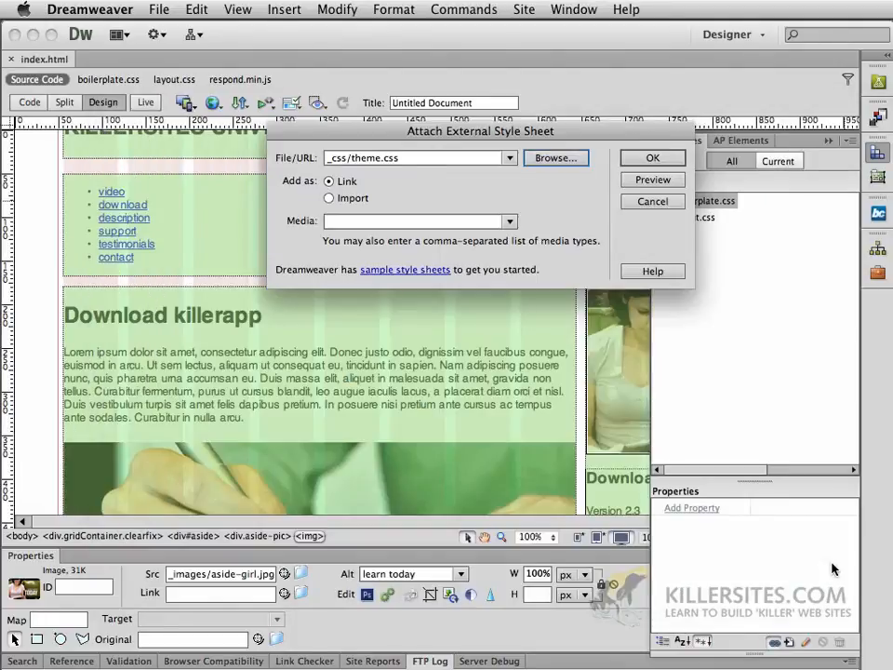
{"action": "left_click", "coordinate": [642, 155]}
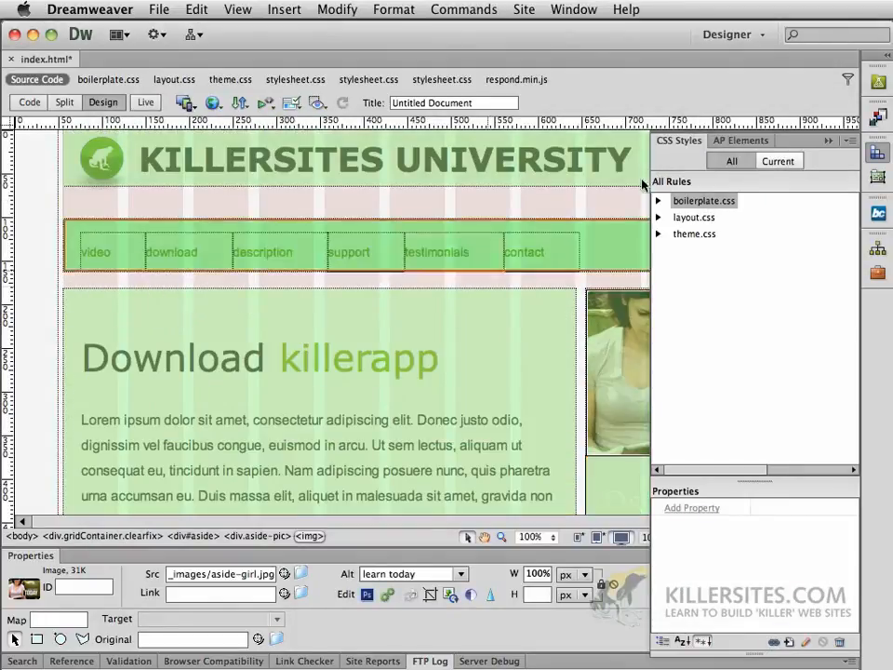
- Review the styled page in Design view down to the footer, then the header, nav, article and aside
{"action": "scroll", "coordinate": [431, 290], "scroll_direction": "right", "scroll_amount": 3}
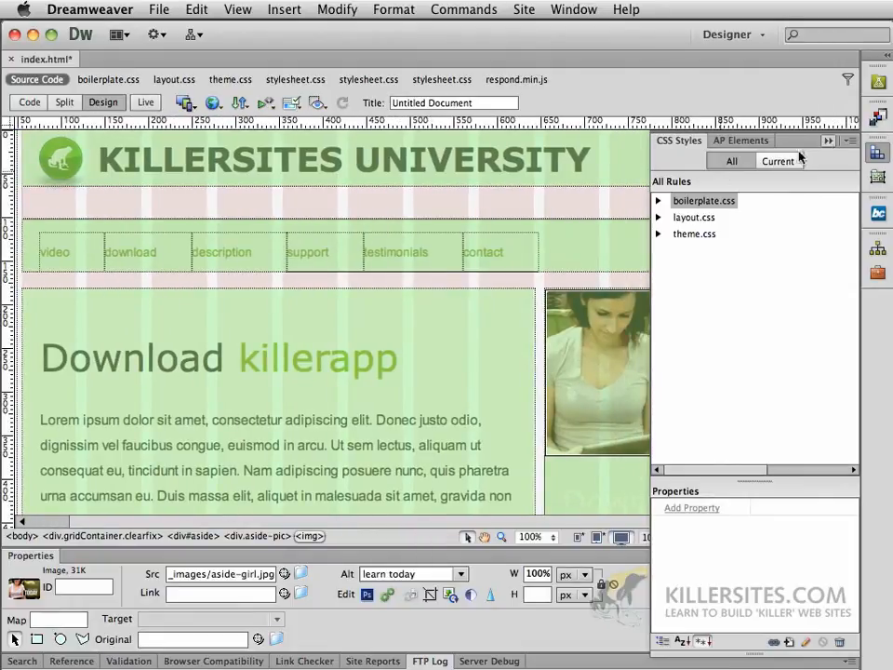
{"action": "left_click", "coordinate": [830, 141]}
{"action": "scroll", "coordinate": [519, 285], "scroll_direction": "down", "scroll_amount": 10}
{"action": "scroll", "coordinate": [519, 285], "scroll_direction": "down", "scroll_amount": 8}
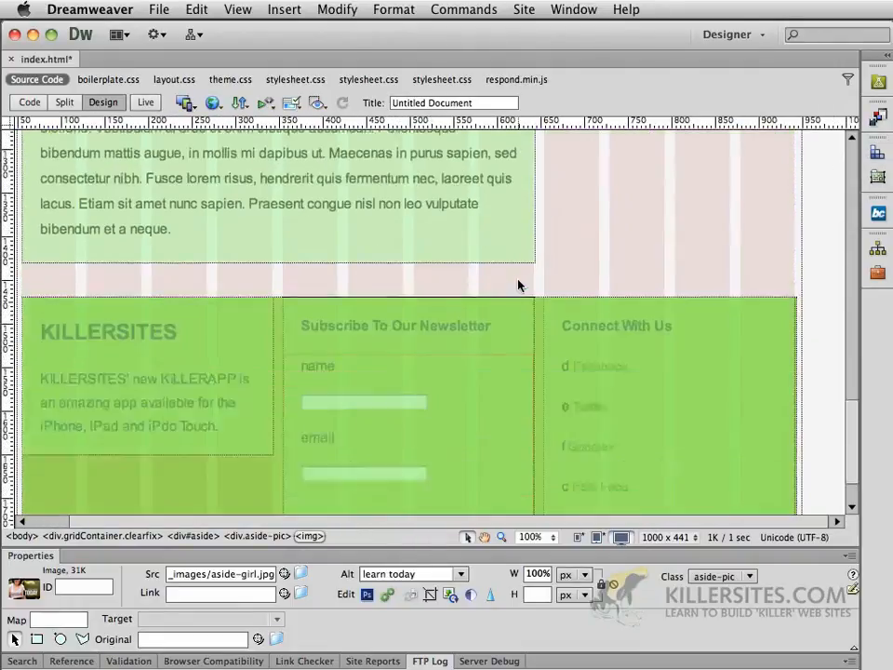
{"action": "scroll", "coordinate": [519, 285], "scroll_direction": "up", "scroll_amount": 10}
{"action": "scroll", "coordinate": [519, 285], "scroll_direction": "up", "scroll_amount": 10}
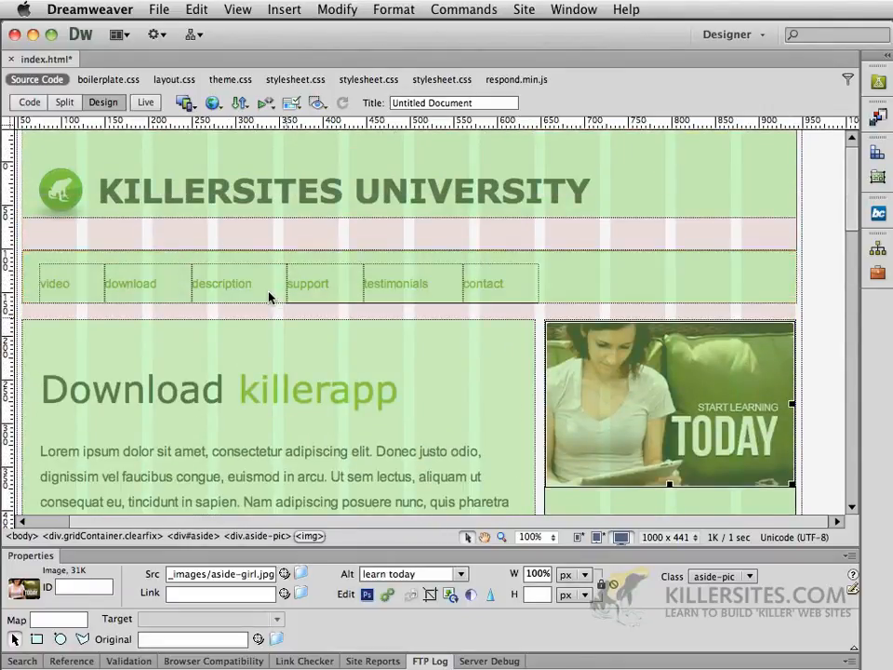
{"action": "scroll", "coordinate": [395, 373], "scroll_direction": "down", "scroll_amount": 2}
{"action": "scroll", "coordinate": [395, 373], "scroll_direction": "down", "scroll_amount": 1}
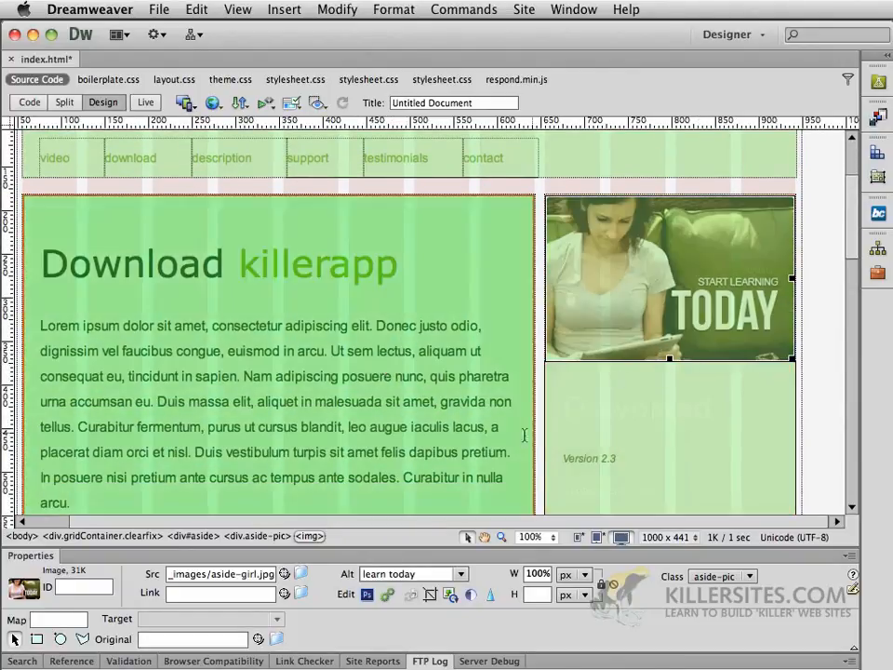
{"action": "scroll", "coordinate": [535, 435], "scroll_direction": "down", "scroll_amount": 1}
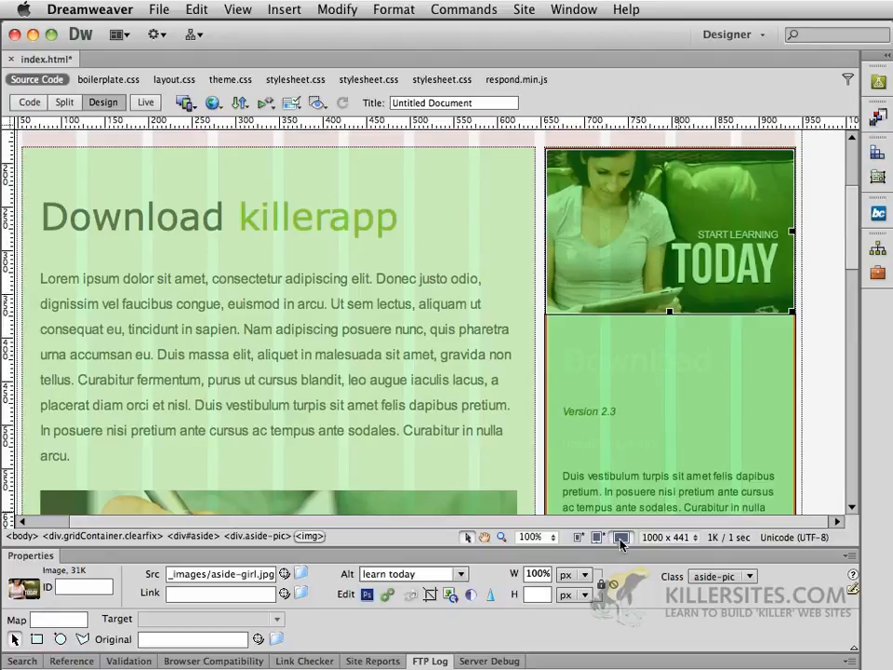
- Apply the desktop size of 1000 x 441 to Design view and check the page's article, aside and header
{"action": "left_click", "coordinate": [621, 538]}
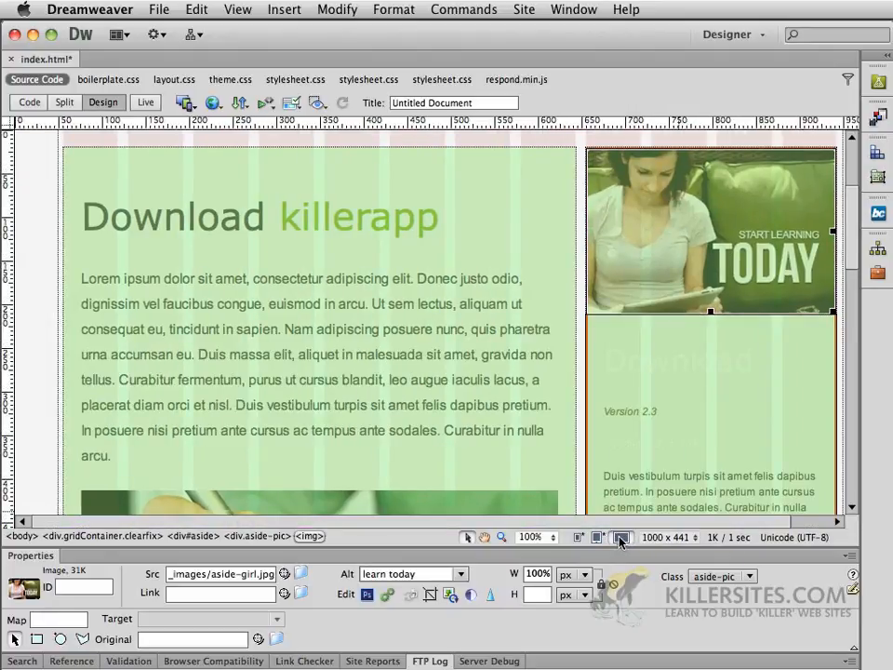
{"action": "scroll", "coordinate": [638, 359], "scroll_direction": "down", "scroll_amount": 10}
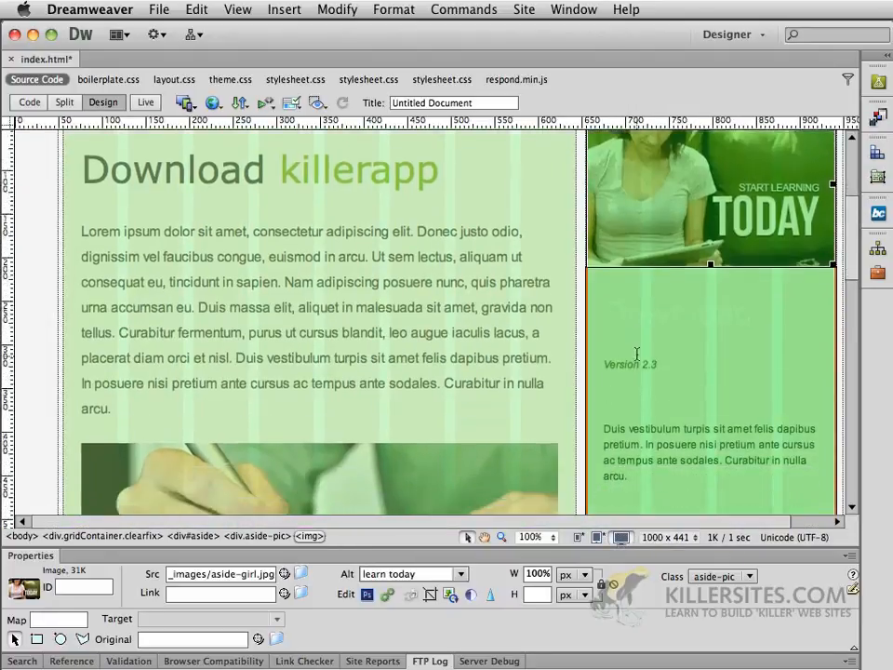
{"action": "scroll", "coordinate": [638, 359], "scroll_direction": "up", "scroll_amount": 15}
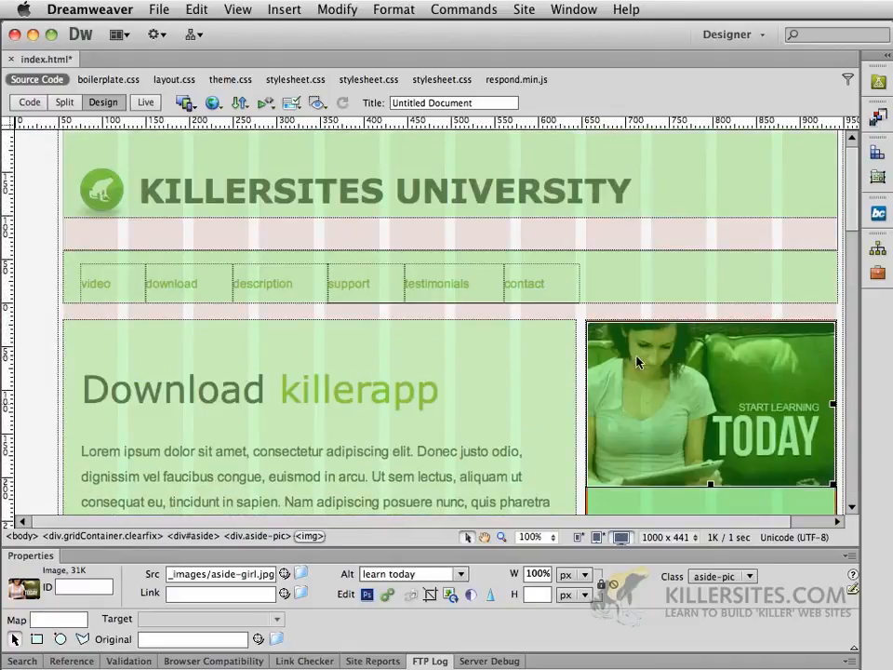
- Show the page at the 768 x 1024 tablet size and review it from the header down to the aside image
{"action": "left_click", "coordinate": [600, 539]}
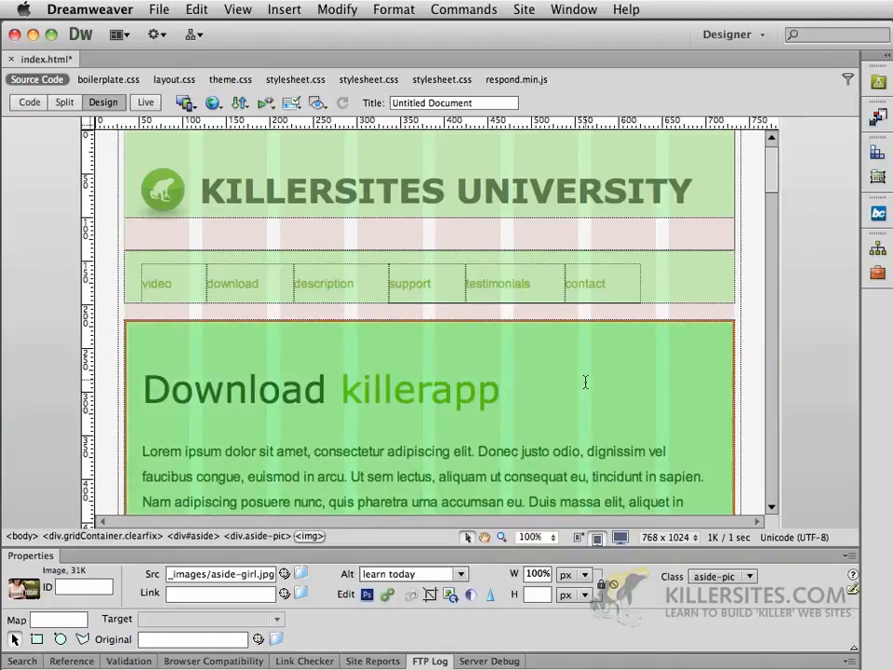
{"action": "scroll", "coordinate": [585, 381], "scroll_direction": "down", "scroll_amount": 10}
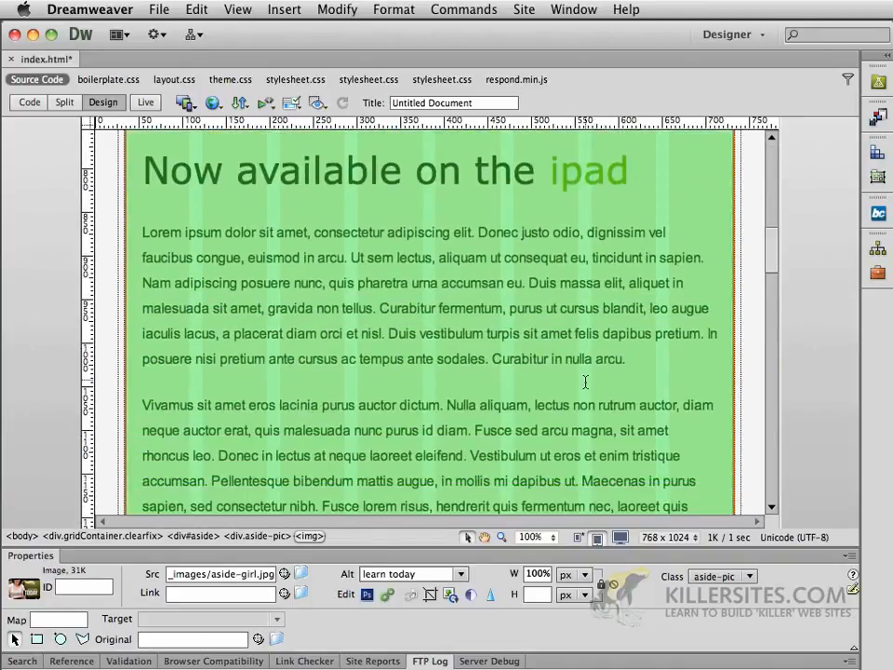
{"action": "scroll", "coordinate": [585, 381], "scroll_direction": "up", "scroll_amount": 10}
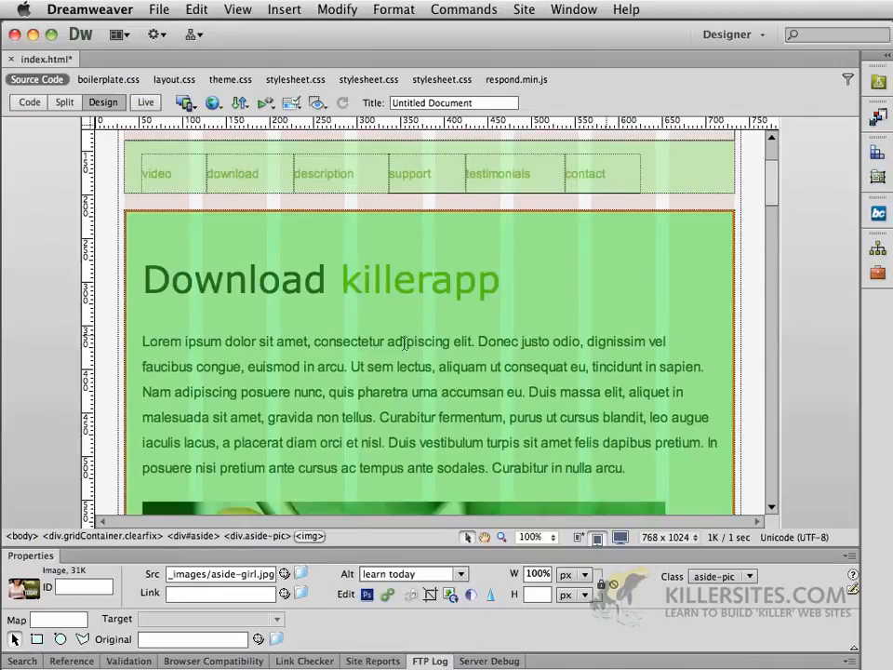
{"action": "scroll", "coordinate": [605, 363], "scroll_direction": "down", "scroll_amount": 1}
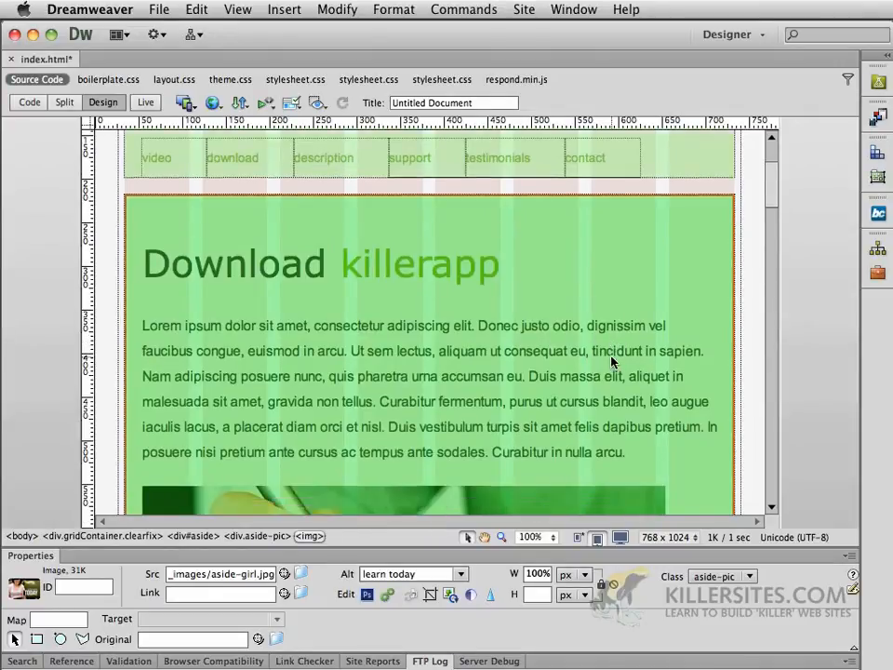
{"action": "scroll", "coordinate": [612, 361], "scroll_direction": "down", "scroll_amount": 10}
{"action": "scroll", "coordinate": [611, 361], "scroll_direction": "down", "scroll_amount": 3}
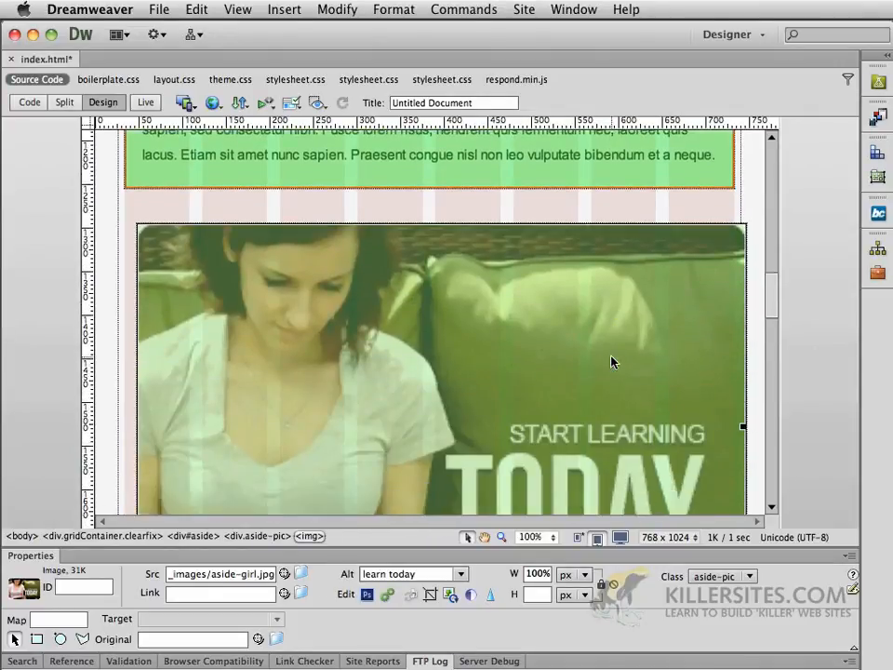
- Narrow the article div to five grid columns in the 768 x 1024 tablet layout
{"action": "scroll", "coordinate": [611, 361], "scroll_direction": "up", "scroll_amount": 2}
{"action": "scroll", "coordinate": [611, 361], "scroll_direction": "down", "scroll_amount": 8}
{"action": "scroll", "coordinate": [611, 361], "scroll_direction": "down", "scroll_amount": 10}
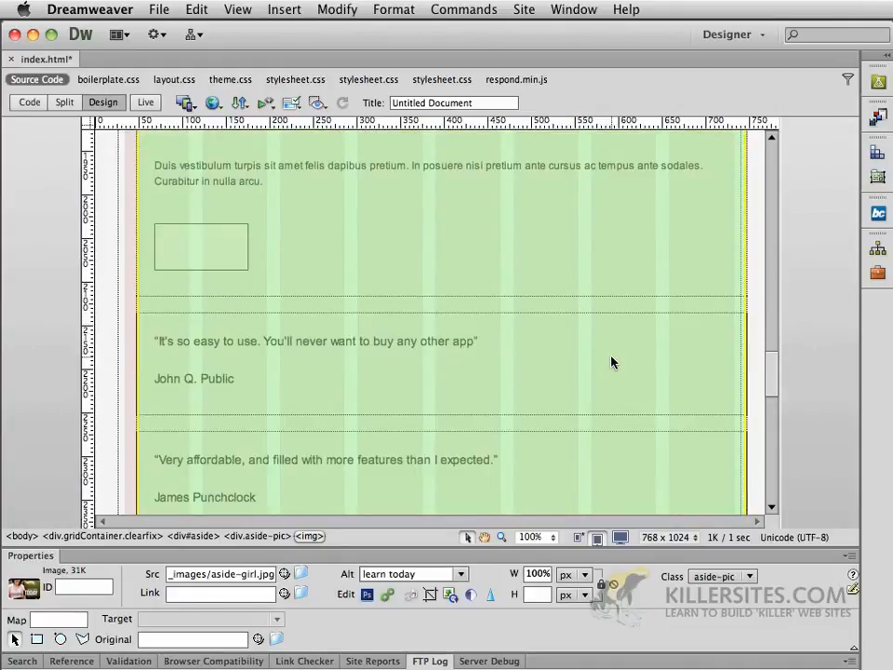
{"action": "scroll", "coordinate": [611, 362], "scroll_direction": "up", "scroll_amount": 20}
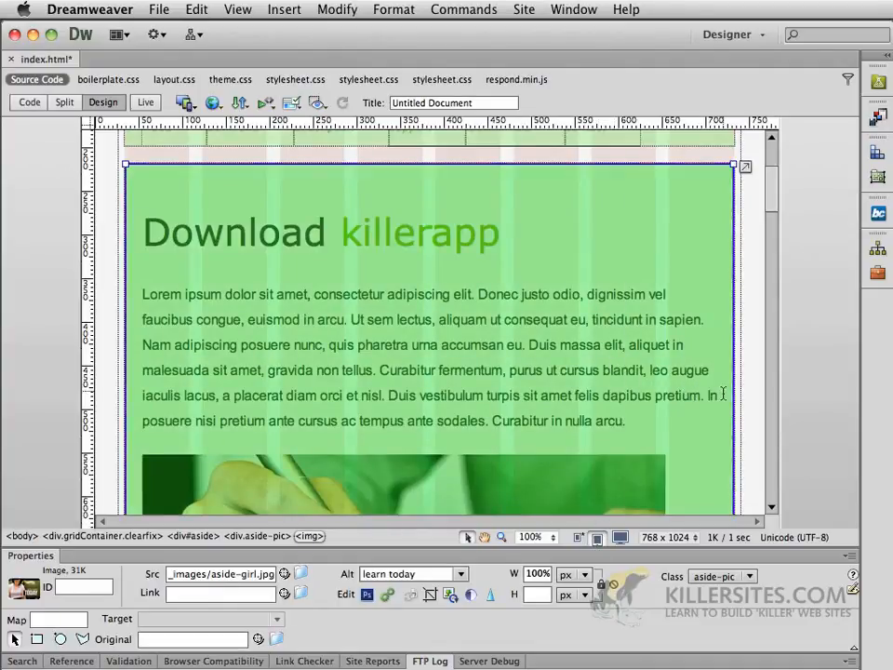
{"action": "left_click", "coordinate": [731, 394]}
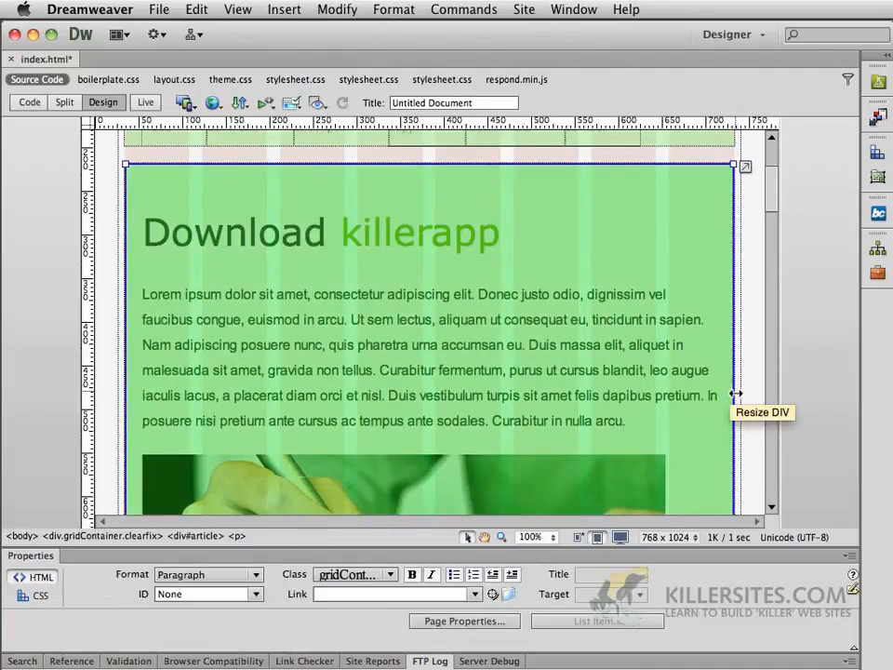
{"action": "left_click_drag", "start_coordinate": [735, 393], "coordinate": [500, 400]}
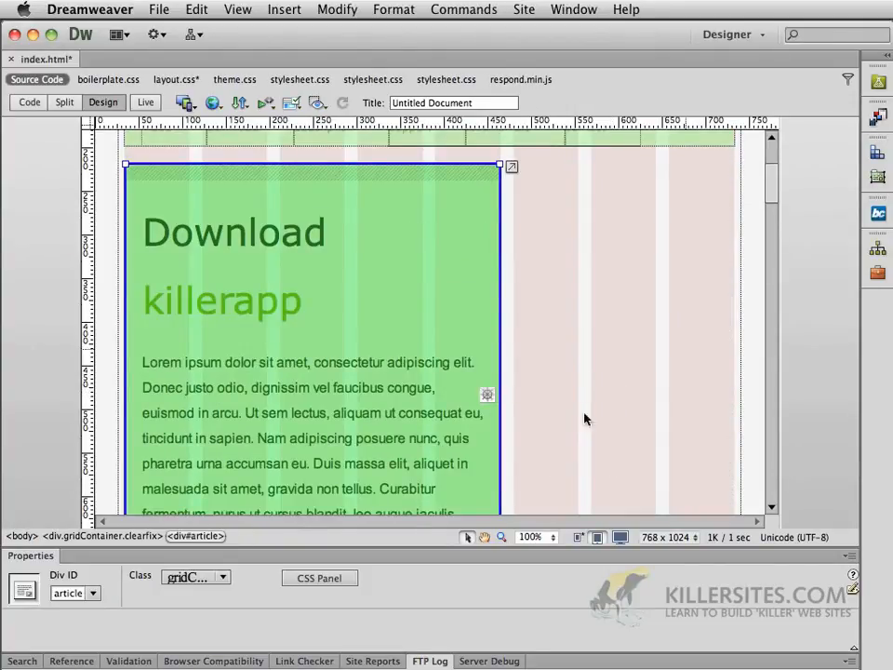
- Narrow the aside div to three grid columns and move it up a row beside the article
{"action": "scroll", "coordinate": [624, 391], "scroll_direction": "down", "scroll_amount": 5}
{"action": "scroll", "coordinate": [624, 391], "scroll_direction": "down", "scroll_amount": 2}
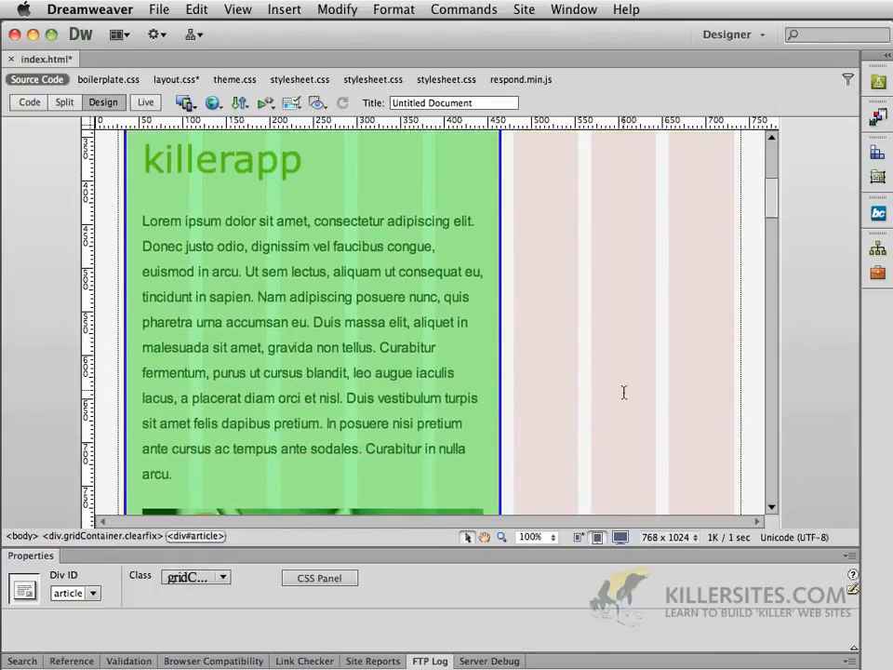
{"action": "scroll", "coordinate": [577, 396], "scroll_direction": "down", "scroll_amount": 1}
{"action": "scroll", "coordinate": [588, 403], "scroll_direction": "down", "scroll_amount": 15}
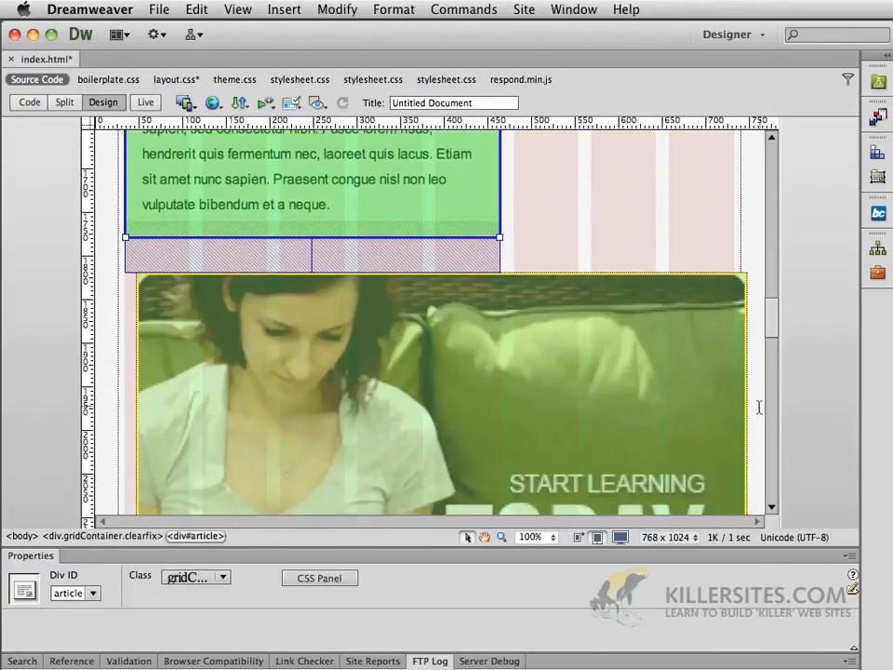
{"action": "left_click", "coordinate": [746, 411]}
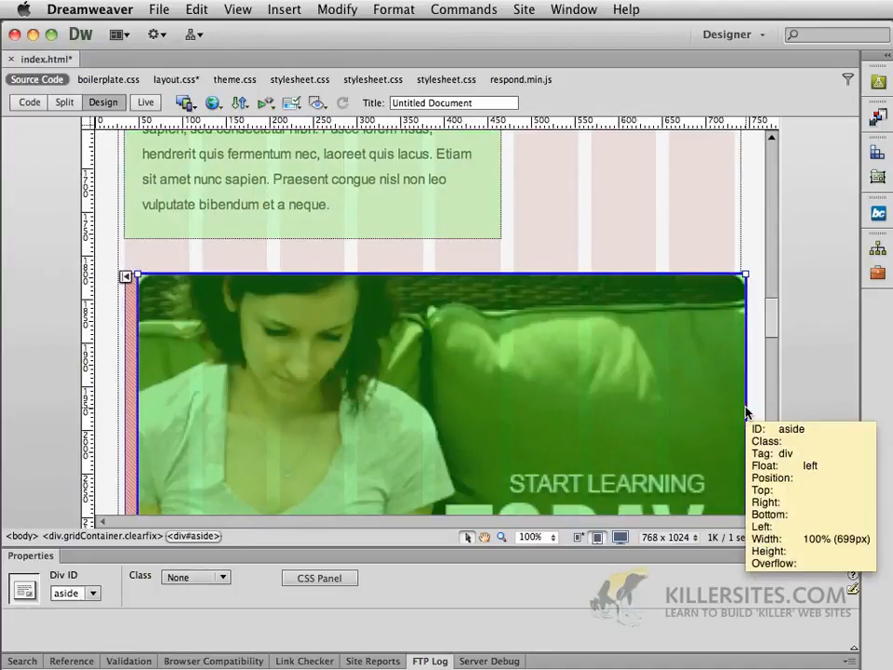
{"action": "left_click_drag", "start_coordinate": [747, 411], "coordinate": [377, 411]}
{"action": "scroll", "coordinate": [620, 362], "scroll_direction": "up", "scroll_amount": 10}
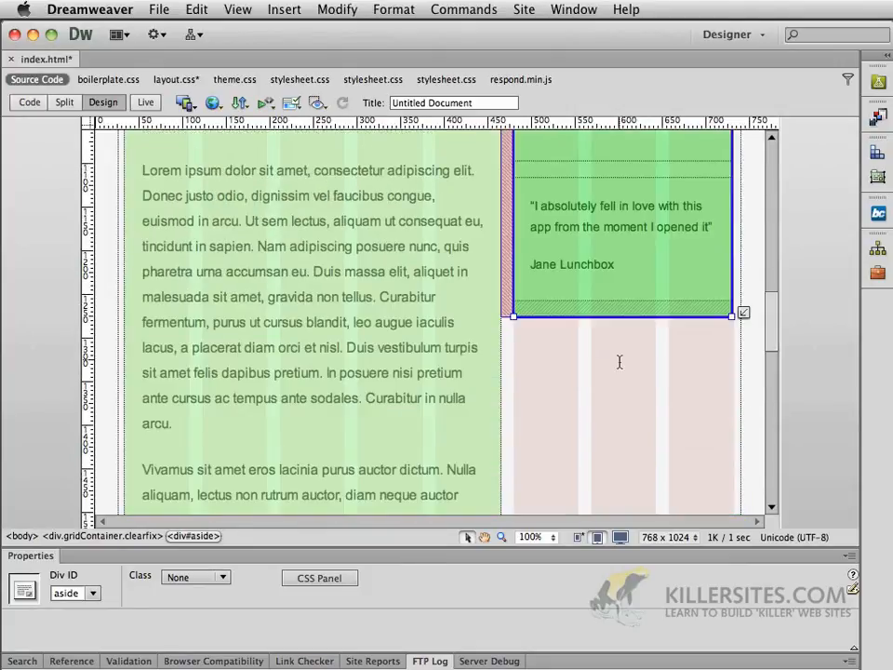
{"action": "scroll", "coordinate": [620, 362], "scroll_direction": "up", "scroll_amount": 15}
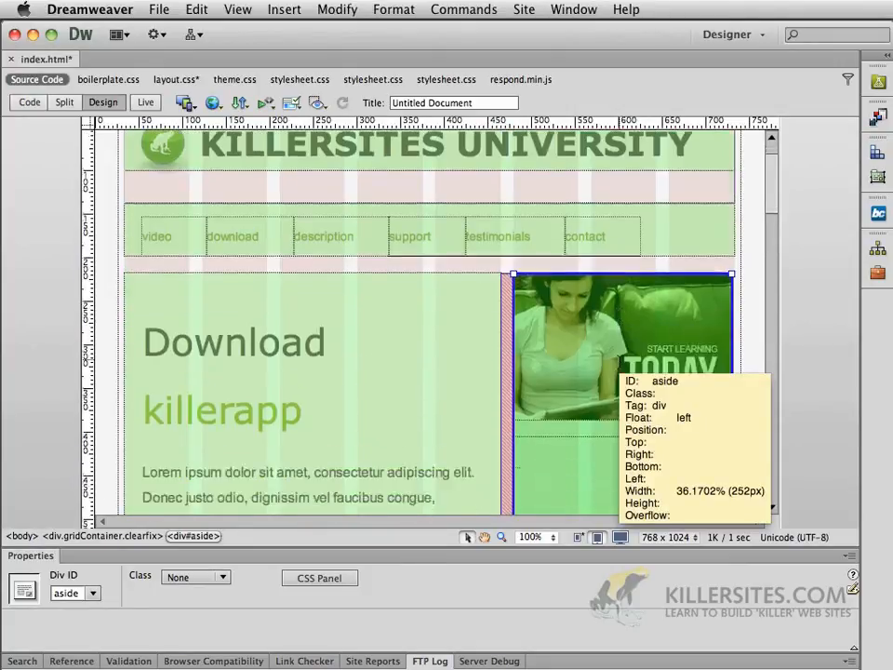
- Review the tablet layout from the article and aside down to the footer's newsletter section
{"action": "scroll", "coordinate": [620, 362], "scroll_direction": "down", "scroll_amount": 8}
{"action": "scroll", "coordinate": [620, 362], "scroll_direction": "up", "scroll_amount": 5}
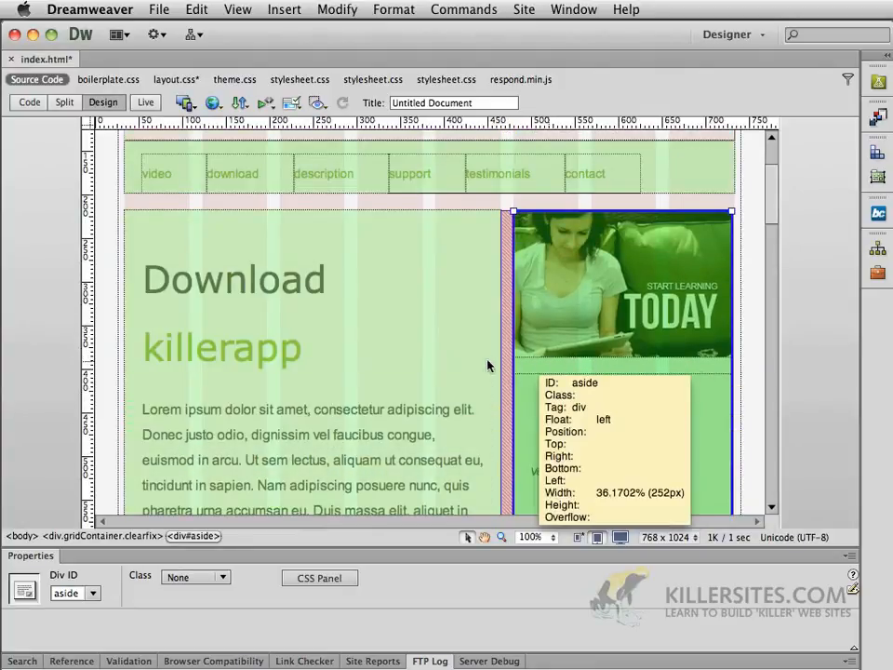
{"action": "scroll", "coordinate": [487, 364], "scroll_direction": "down", "scroll_amount": 20}
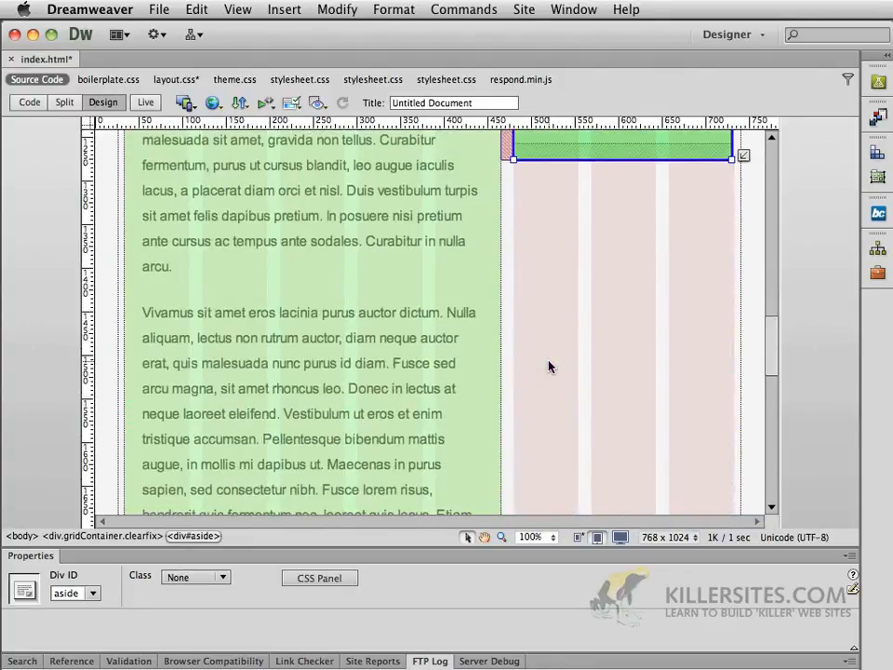
{"action": "scroll", "coordinate": [549, 367], "scroll_direction": "down", "scroll_amount": 10}
{"action": "scroll", "coordinate": [549, 367], "scroll_direction": "up", "scroll_amount": 6}
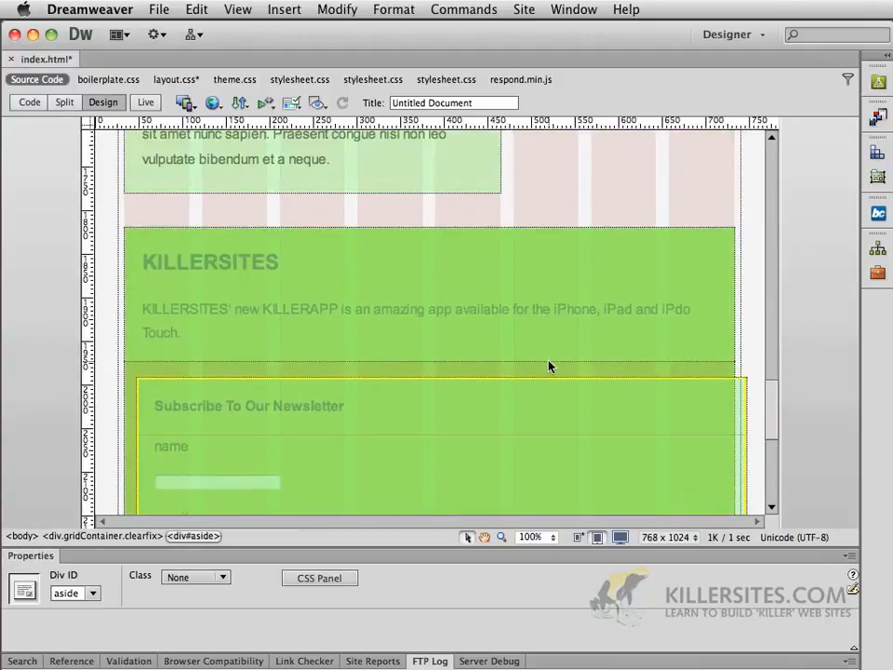
{"action": "scroll", "coordinate": [549, 367], "scroll_direction": "down", "scroll_amount": 2}
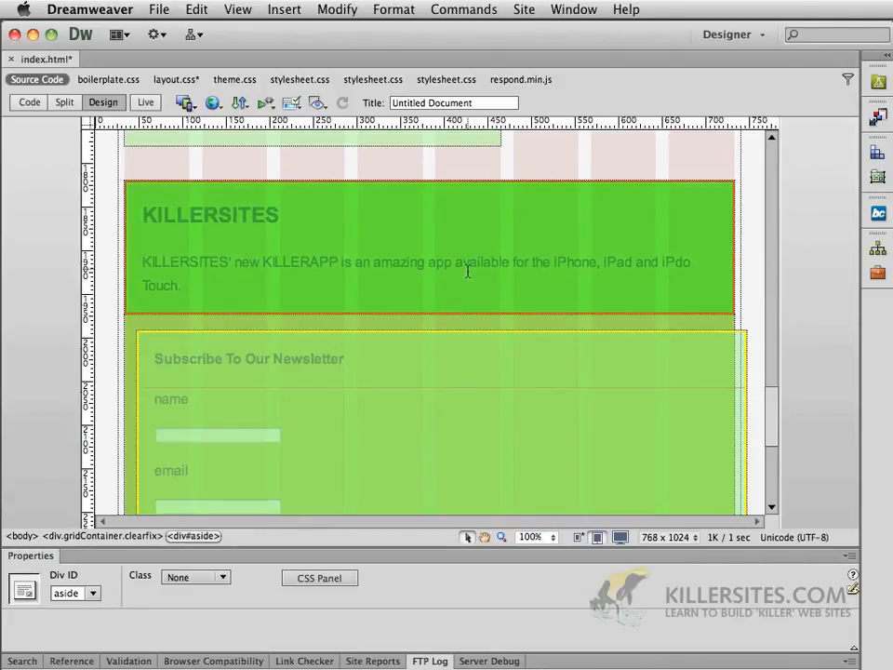
{"action": "scroll", "coordinate": [468, 271], "scroll_direction": "down", "scroll_amount": 3}
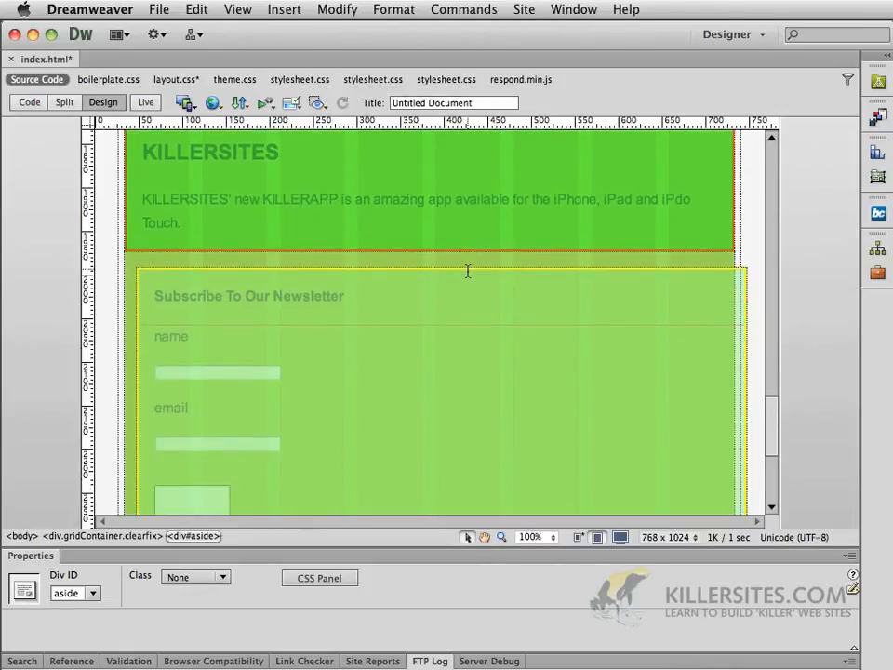
{"action": "scroll", "coordinate": [468, 270], "scroll_direction": "down", "scroll_amount": 5}
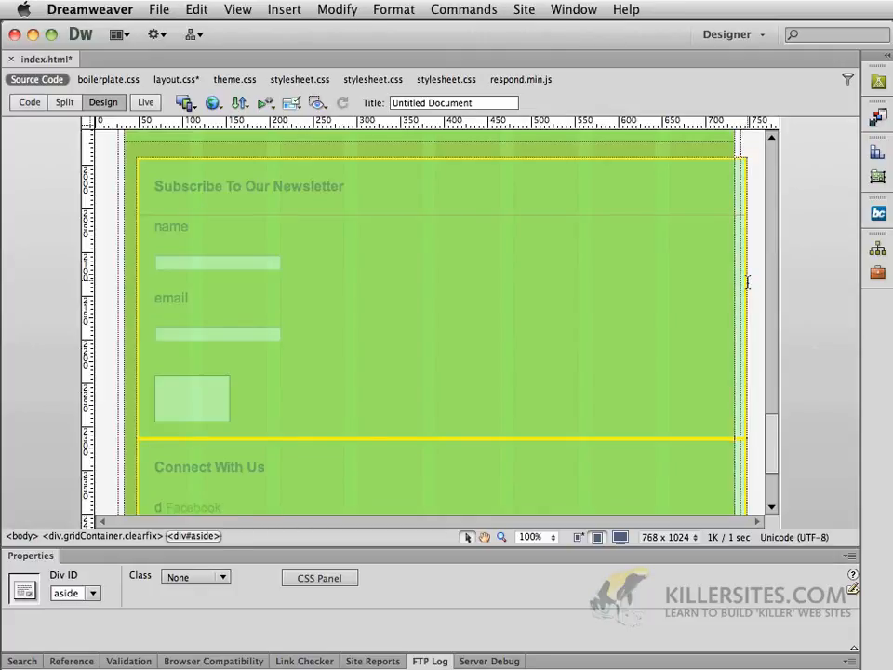
- Zero out the left margin of the newsletter div foot2 and narrow it to four grid columns
{"action": "left_click", "coordinate": [700, 283]}
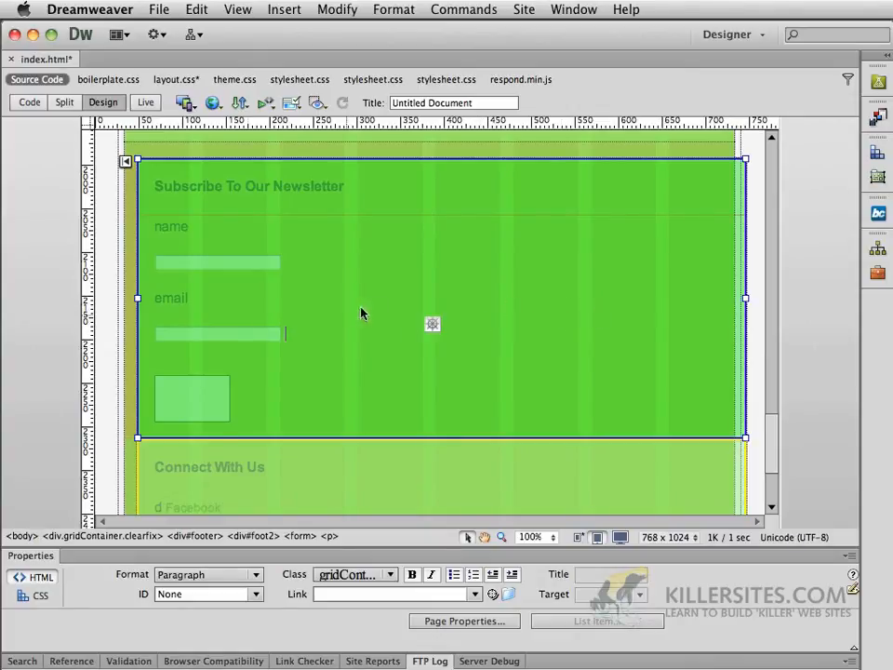
{"action": "left_click", "coordinate": [255, 537]}
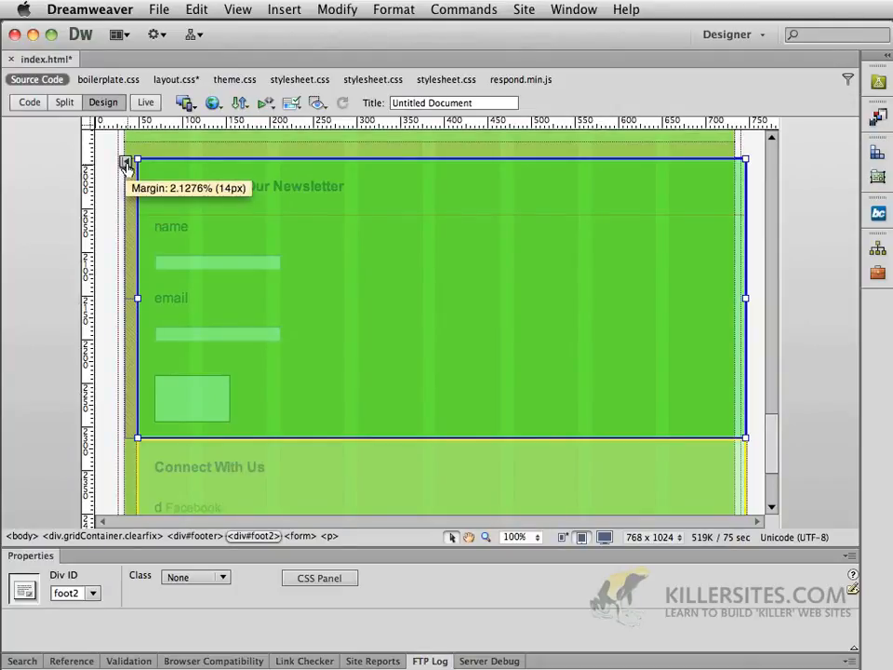
{"action": "left_click", "coordinate": [126, 165]}
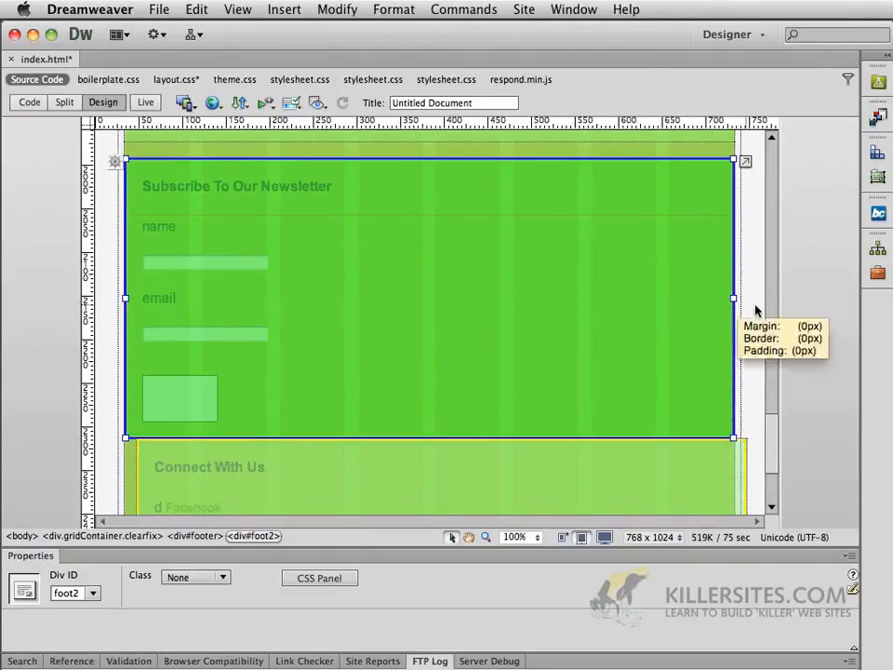
{"action": "left_click_drag", "start_coordinate": [732, 300], "coordinate": [422, 300]}
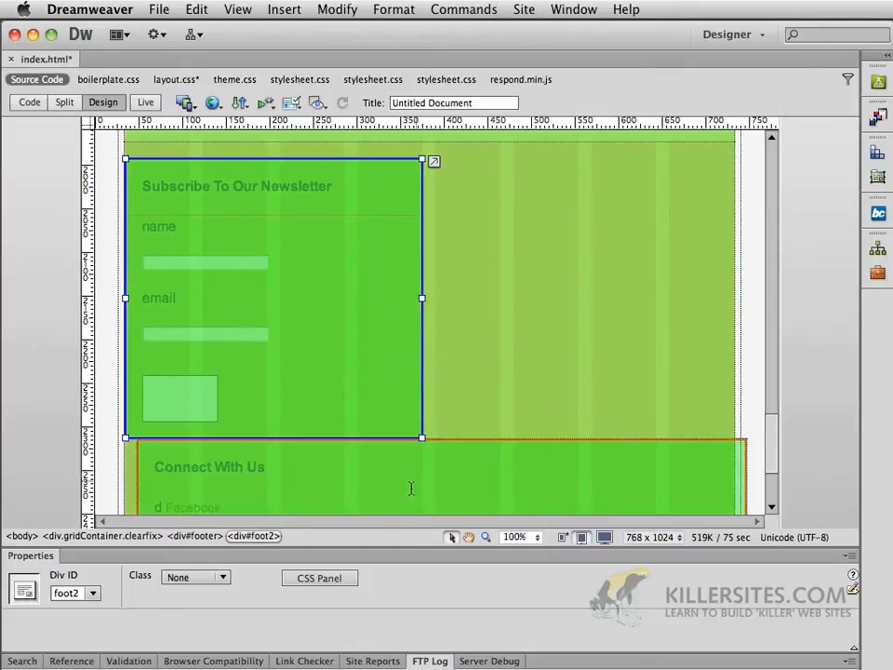
- Narrow the Connect With Us div foot3 to four grid columns and move it up beside the newsletter section
{"action": "left_click", "coordinate": [411, 489]}
{"action": "scroll", "coordinate": [438, 465], "scroll_direction": "down", "scroll_amount": 3}
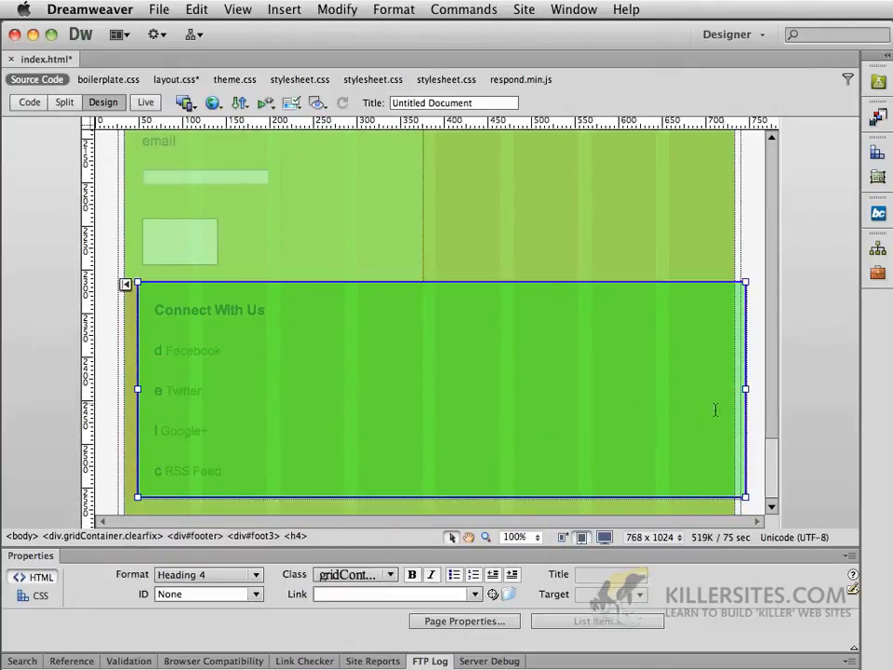
{"action": "left_click_drag", "start_coordinate": [745, 389], "coordinate": [424, 405]}
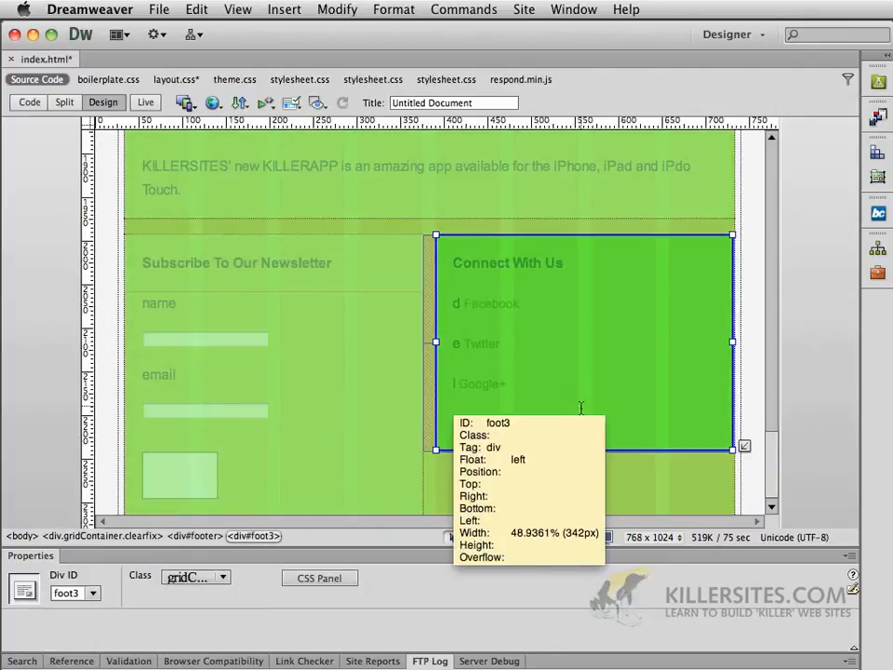
- Review the rearranged tablet layout from the footer back up to the header
{"action": "scroll", "coordinate": [643, 466], "scroll_direction": "up", "scroll_amount": 3}
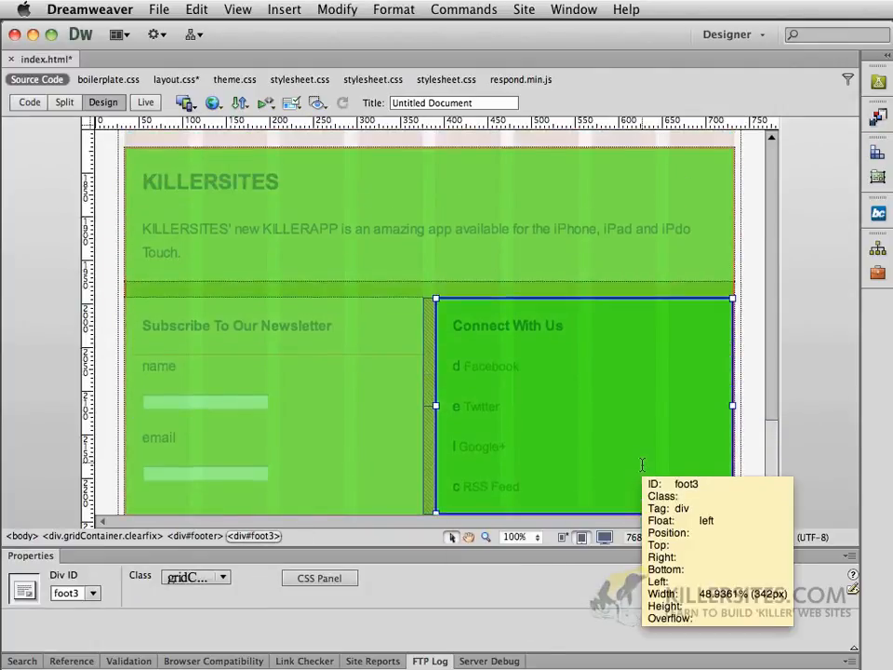
{"action": "scroll", "coordinate": [642, 464], "scroll_direction": "down", "scroll_amount": 3}
{"action": "scroll", "coordinate": [642, 464], "scroll_direction": "up", "scroll_amount": 5}
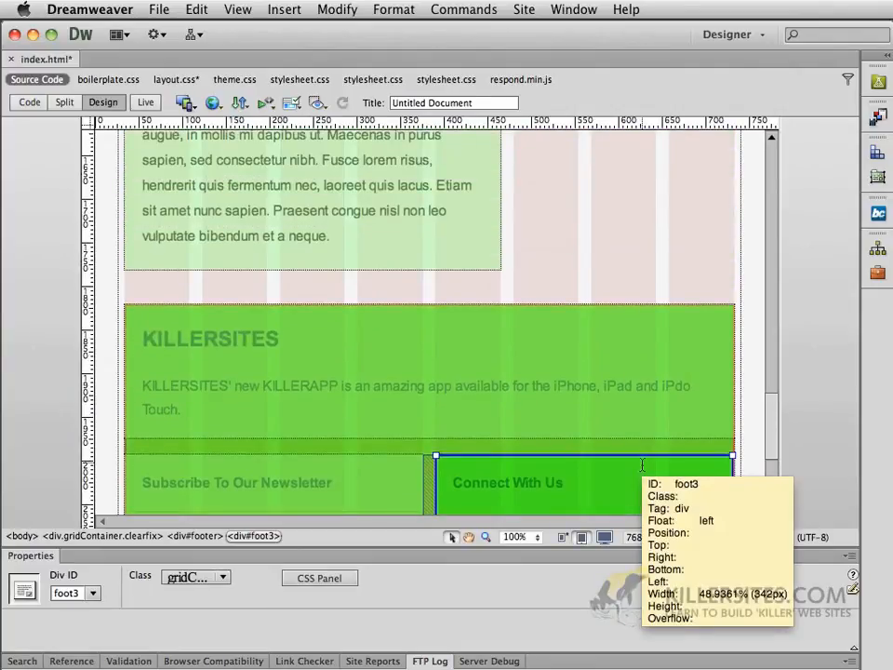
{"action": "scroll", "coordinate": [642, 465], "scroll_direction": "down", "scroll_amount": 1}
{"action": "scroll", "coordinate": [643, 464], "scroll_direction": "down", "scroll_amount": 3}
{"action": "scroll", "coordinate": [642, 464], "scroll_direction": "up", "scroll_amount": 10}
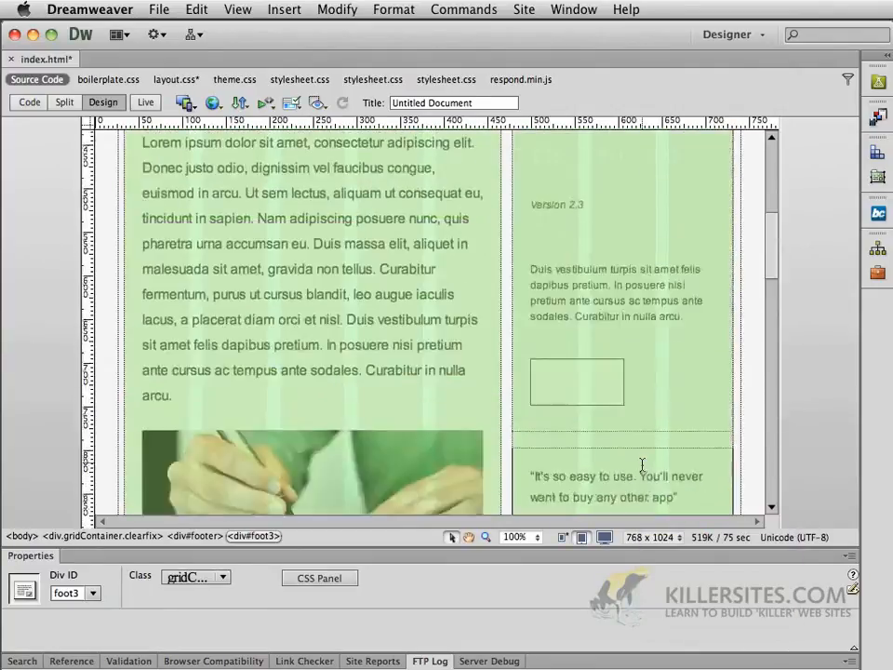
{"action": "scroll", "coordinate": [642, 465], "scroll_direction": "up", "scroll_amount": 6}
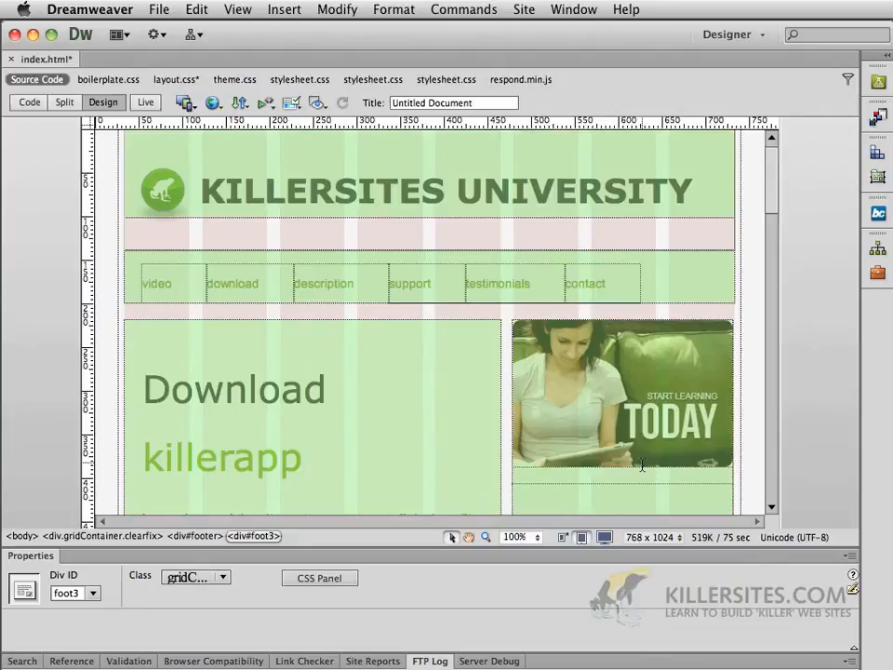
- Show the page at the 480 x 800 mobile size and review the header, nav, article and aside
{"action": "left_click", "coordinate": [562, 539]}
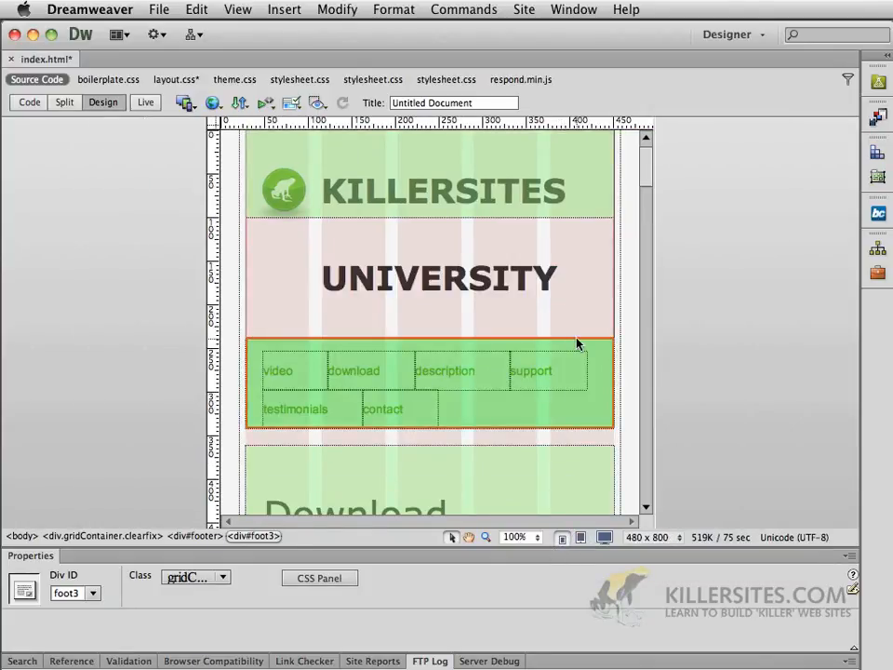
{"action": "scroll", "coordinate": [577, 344], "scroll_direction": "down", "scroll_amount": 5}
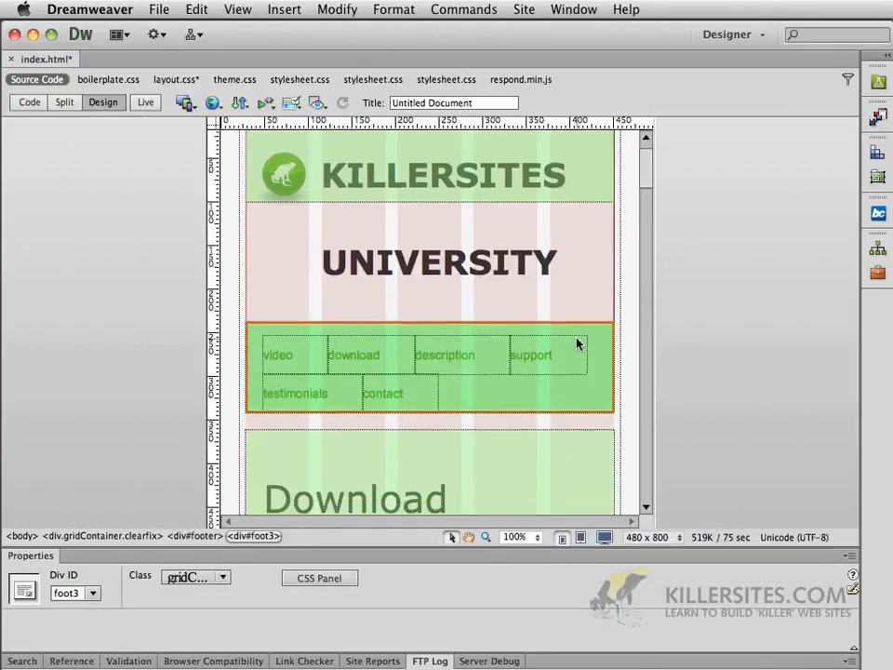
{"action": "scroll", "coordinate": [577, 344], "scroll_direction": "down", "scroll_amount": 15}
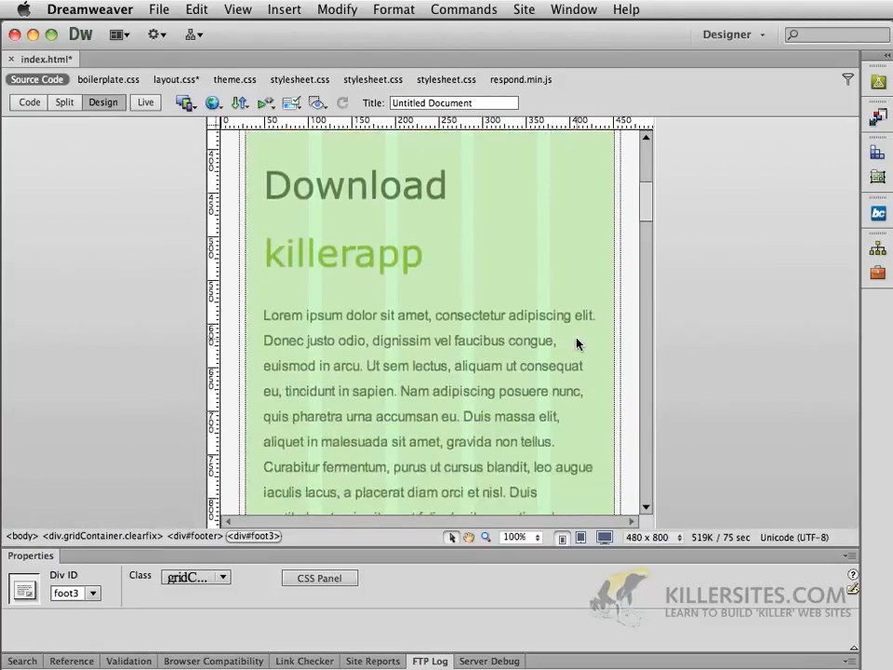
{"action": "scroll", "coordinate": [577, 343], "scroll_direction": "up", "scroll_amount": 10}
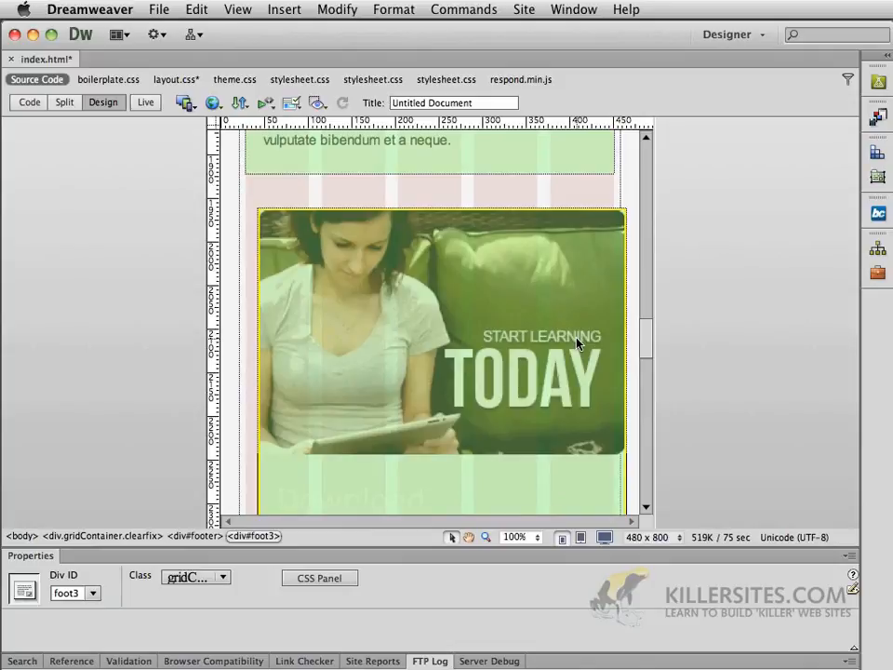
{"action": "scroll", "coordinate": [577, 343], "scroll_direction": "up", "scroll_amount": 10}
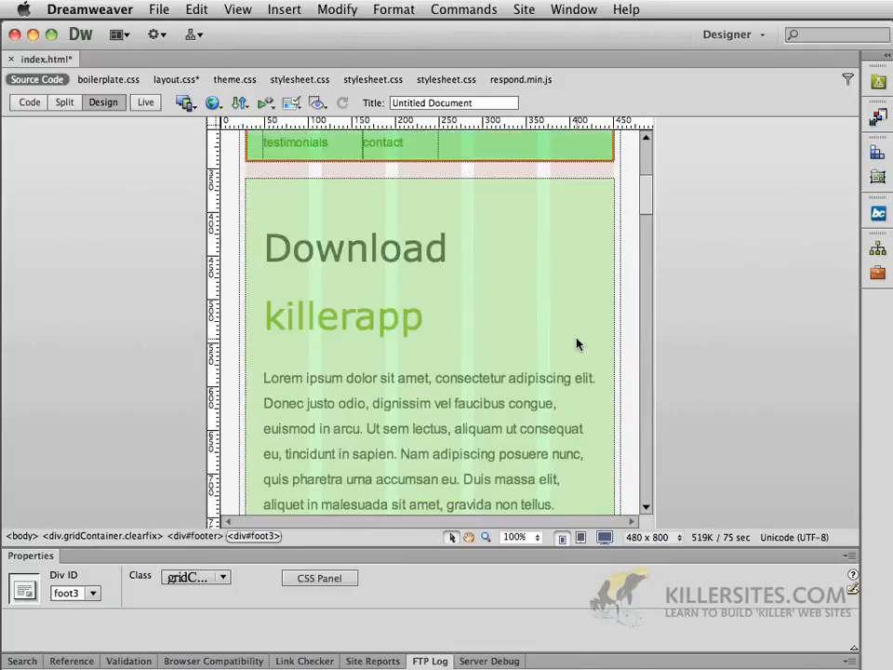
{"action": "scroll", "coordinate": [577, 343], "scroll_direction": "down", "scroll_amount": 2}
{"action": "scroll", "coordinate": [367, 340], "scroll_direction": "down", "scroll_amount": 6}
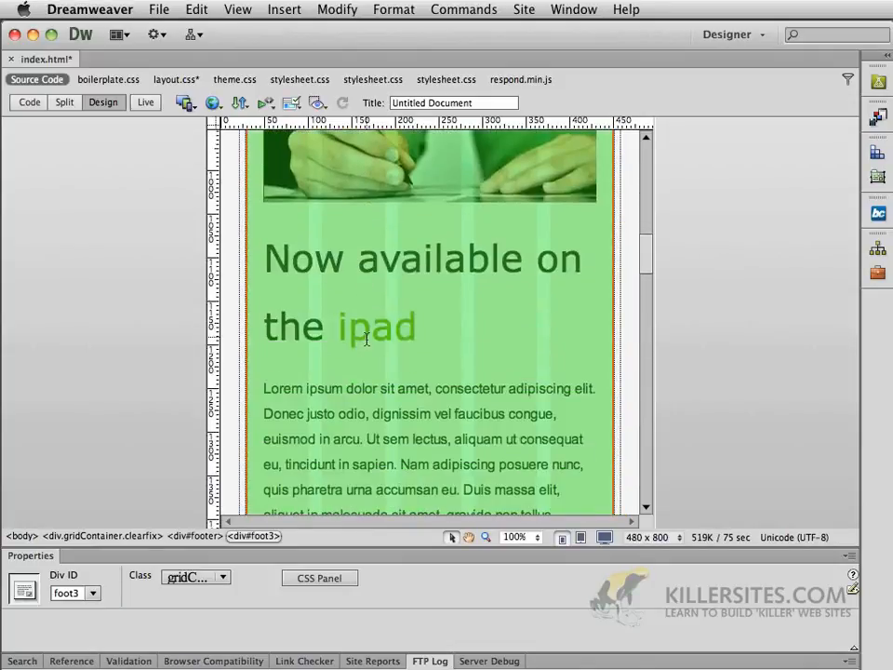
- Zero out the aside div's left margin in the mobile layout to align it with the grid's first column
{"action": "scroll", "coordinate": [367, 340], "scroll_direction": "down", "scroll_amount": 10}
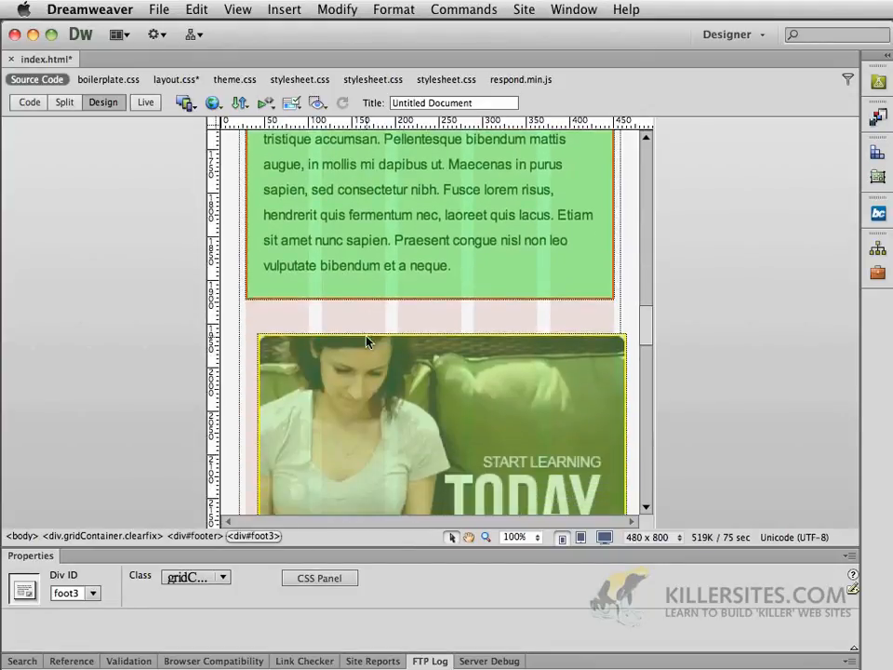
{"action": "scroll", "coordinate": [366, 339], "scroll_direction": "down", "scroll_amount": 3}
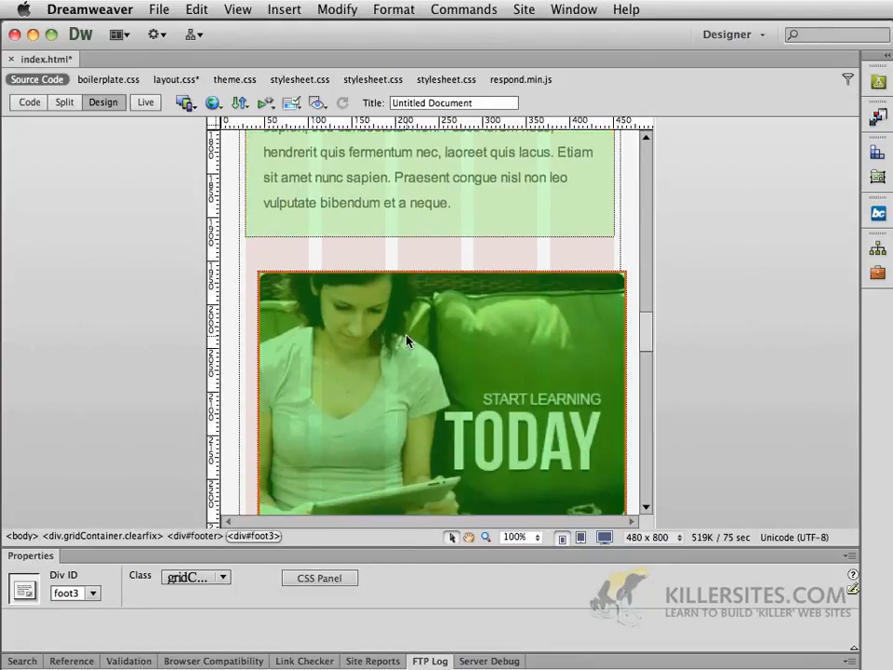
{"action": "left_click", "coordinate": [407, 340]}
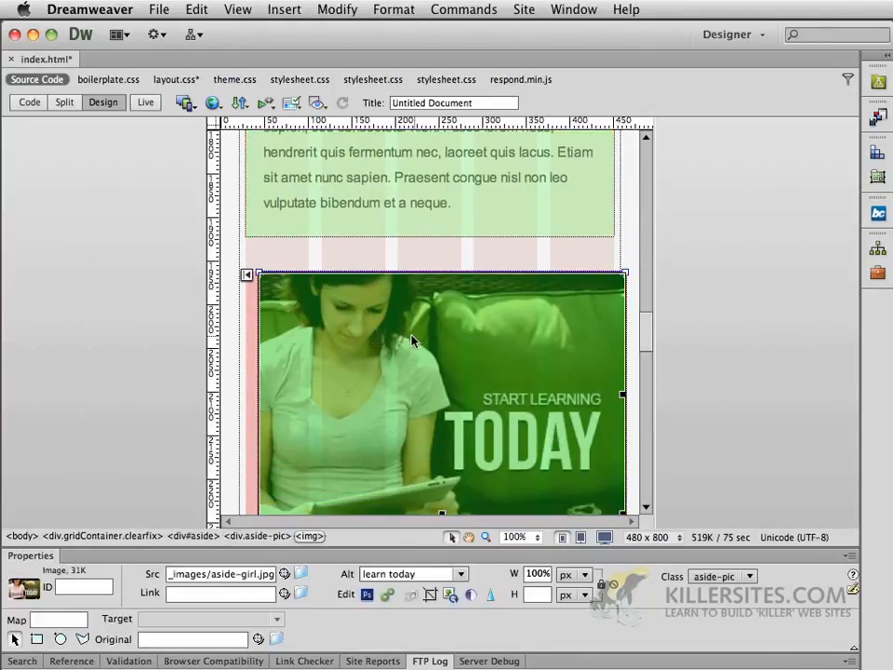
{"action": "left_click", "coordinate": [206, 537]}
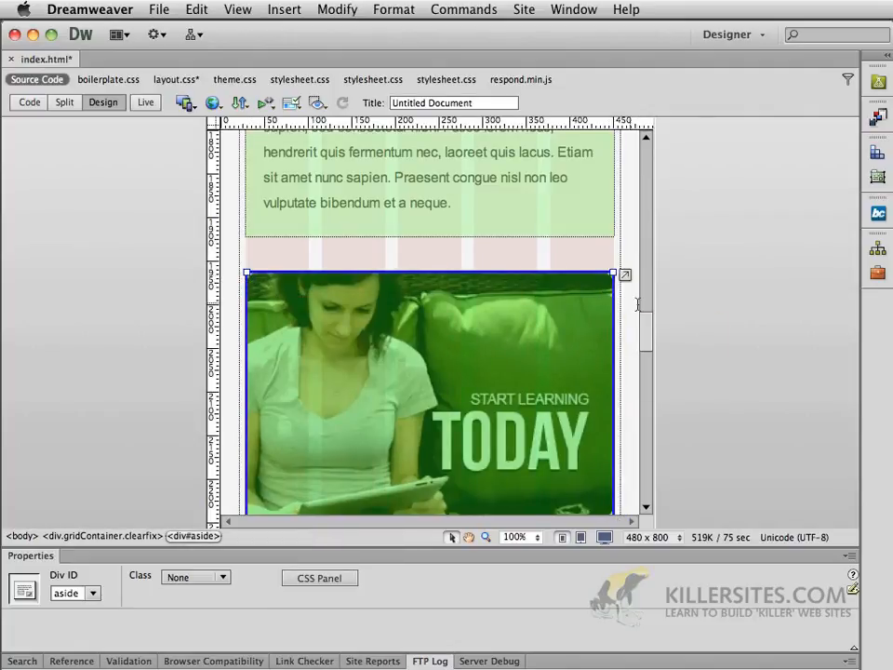
- Zero out the left margin of the newsletter div foot2 in the mobile layout to align it with the grid's first column
{"action": "scroll", "coordinate": [629, 306], "scroll_direction": "down", "scroll_amount": 5}
{"action": "scroll", "coordinate": [629, 306], "scroll_direction": "down", "scroll_amount": 15}
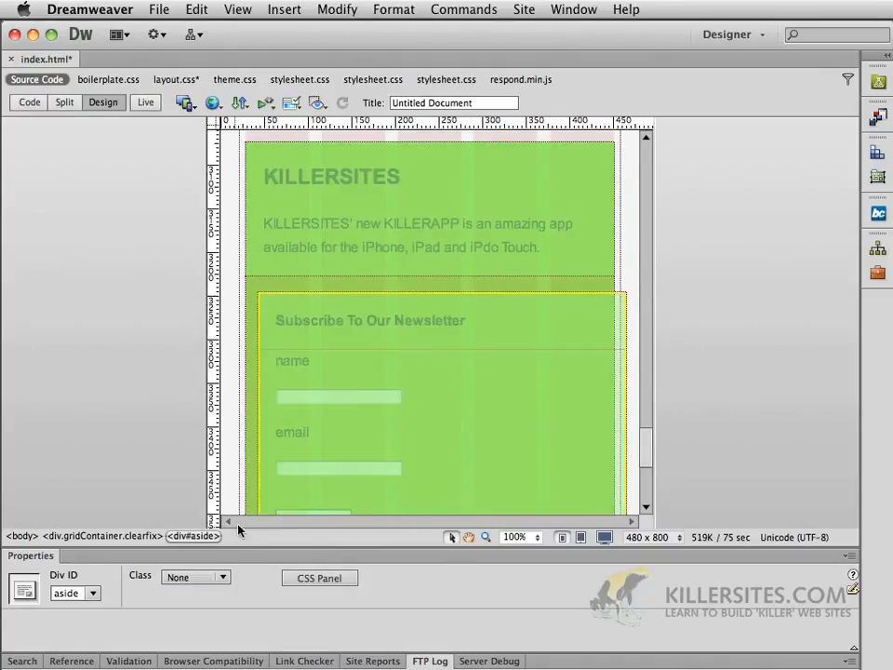
{"action": "left_click", "coordinate": [463, 431]}
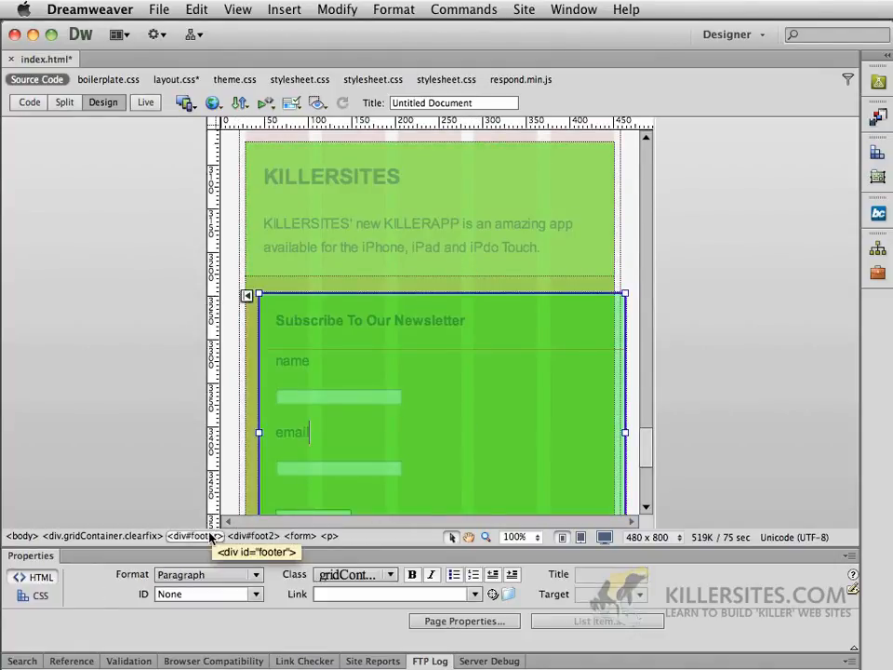
{"action": "left_click", "coordinate": [253, 537]}
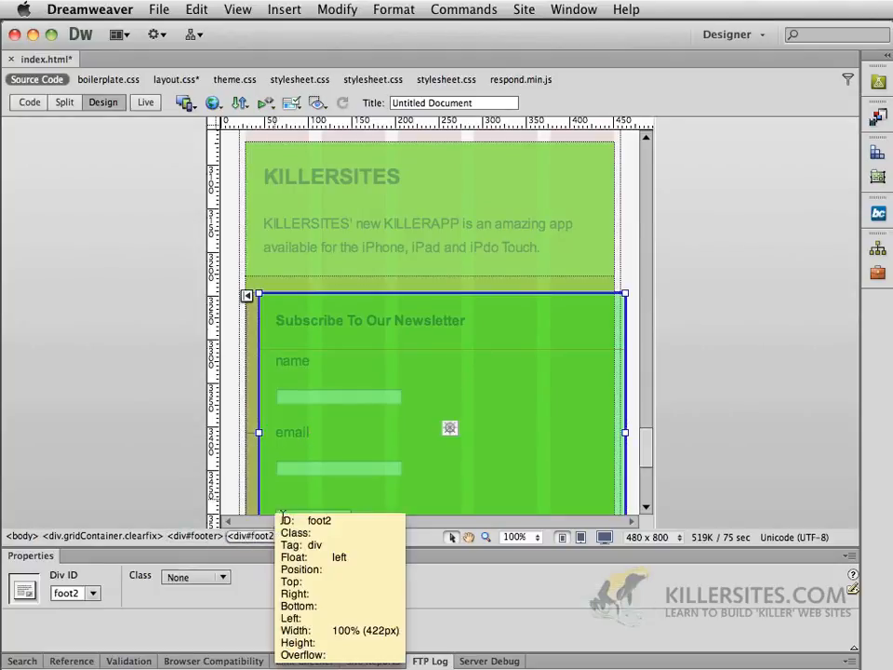
{"action": "left_click", "coordinate": [246, 297]}
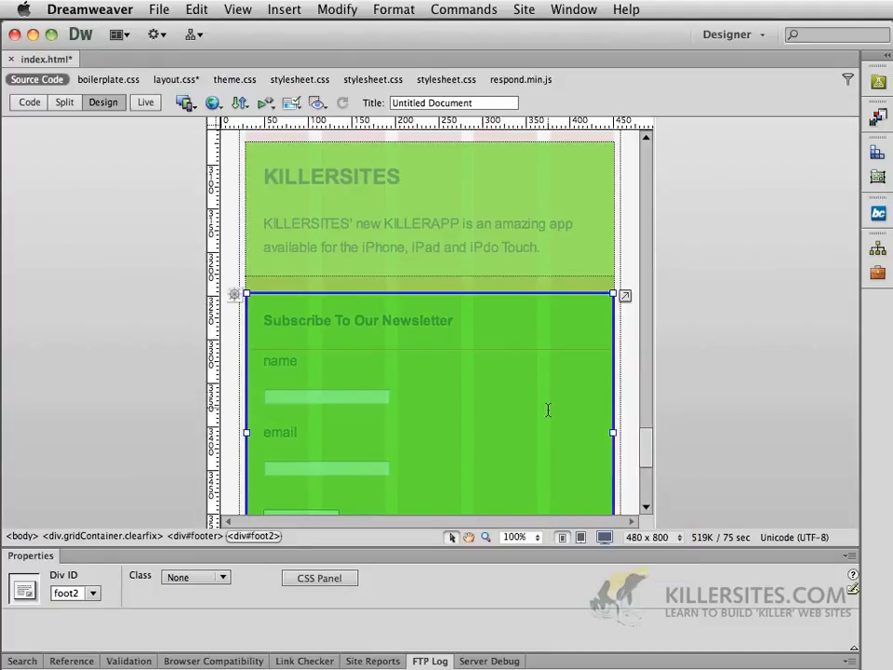
- Zero out the left margin of the Connect With Us div foot3 in the mobile layout
{"action": "scroll", "coordinate": [545, 410], "scroll_direction": "down", "scroll_amount": 5}
{"action": "left_click", "coordinate": [539, 410]}
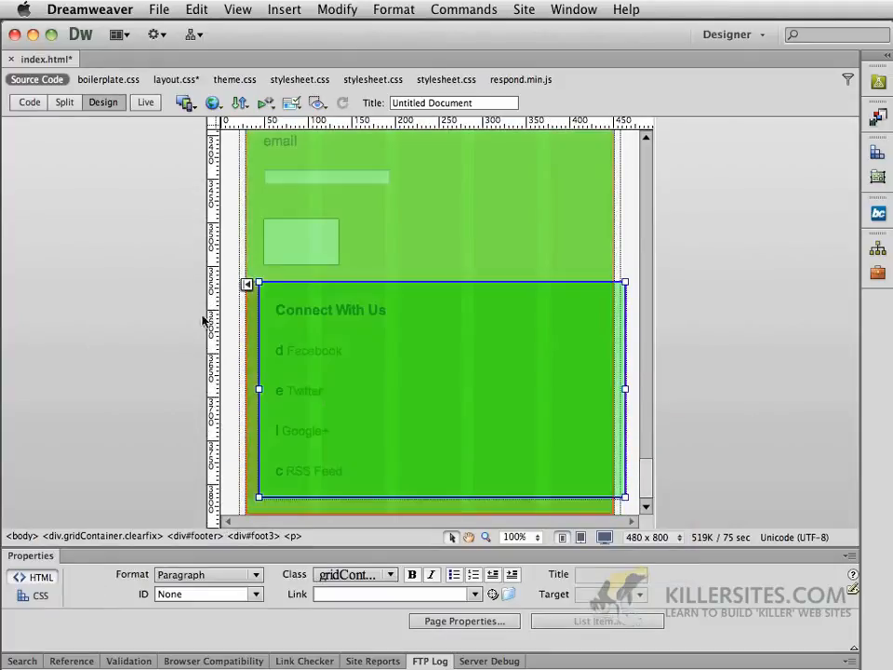
{"action": "left_click", "coordinate": [248, 285]}
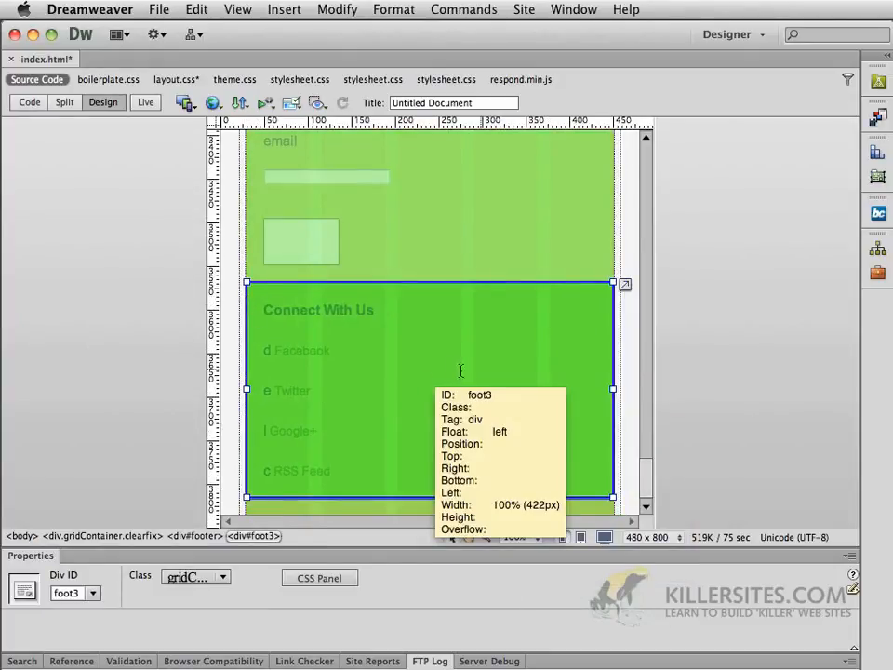
- Review the mobile page's header, then show the page at tablet size and desktop size and look through the desktop layout
{"action": "scroll", "coordinate": [481, 371], "scroll_direction": "up", "scroll_amount": 8}
{"action": "scroll", "coordinate": [480, 370], "scroll_direction": "up", "scroll_amount": 15}
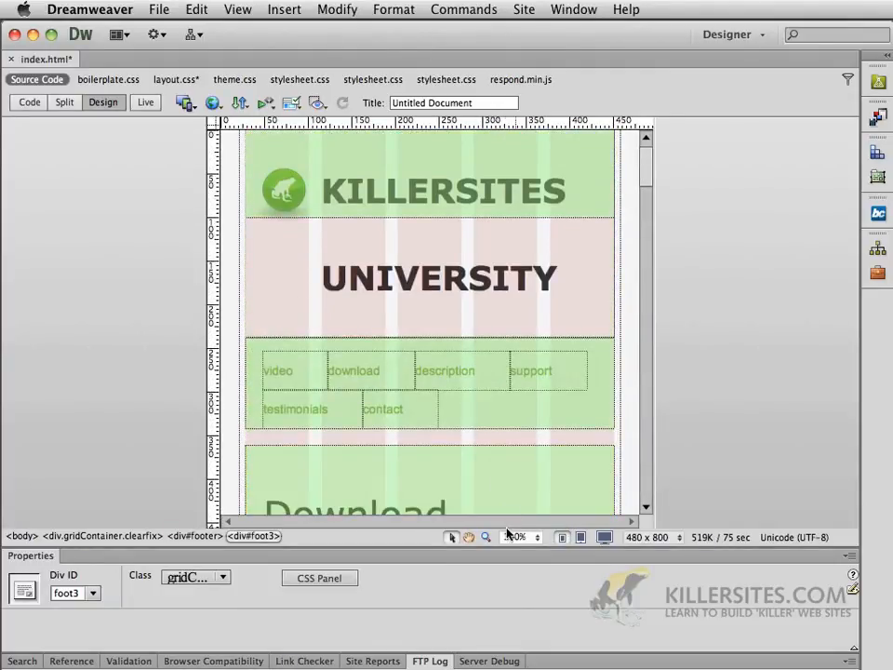
{"action": "left_click", "coordinate": [582, 537]}
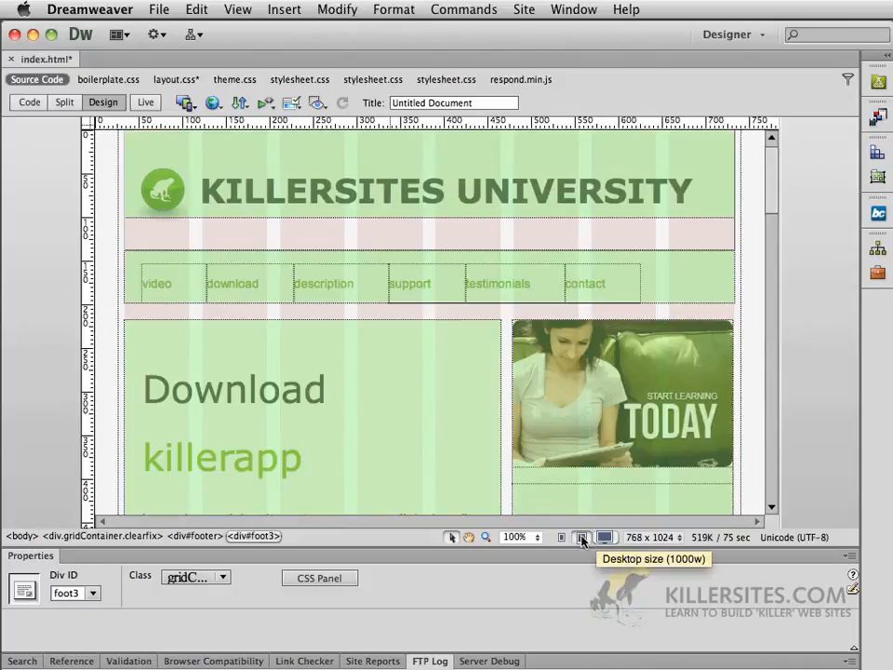
{"action": "left_click", "coordinate": [602, 538]}
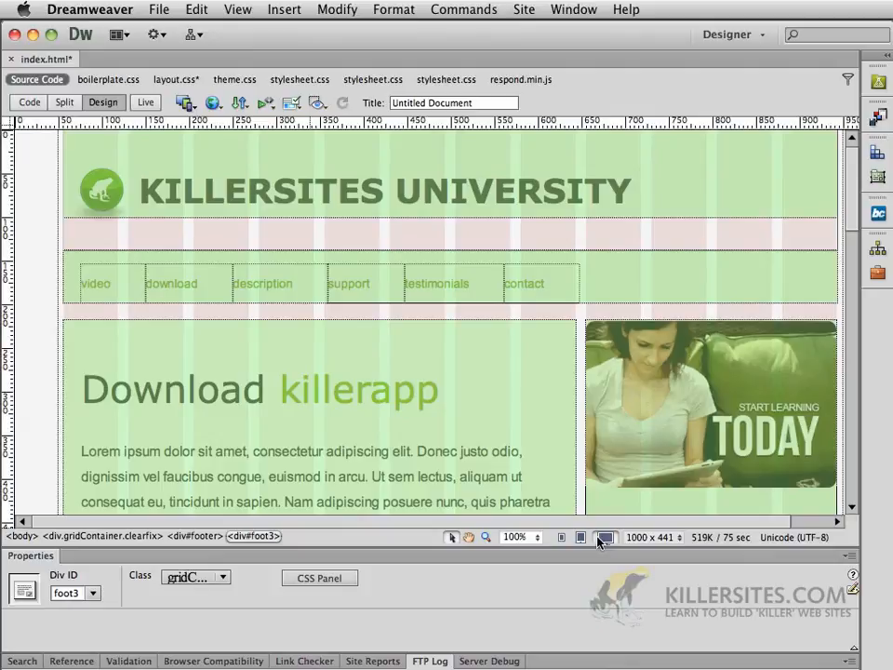
{"action": "scroll", "coordinate": [651, 428], "scroll_direction": "down", "scroll_amount": 10}
{"action": "scroll", "coordinate": [652, 428], "scroll_direction": "up", "scroll_amount": 10}
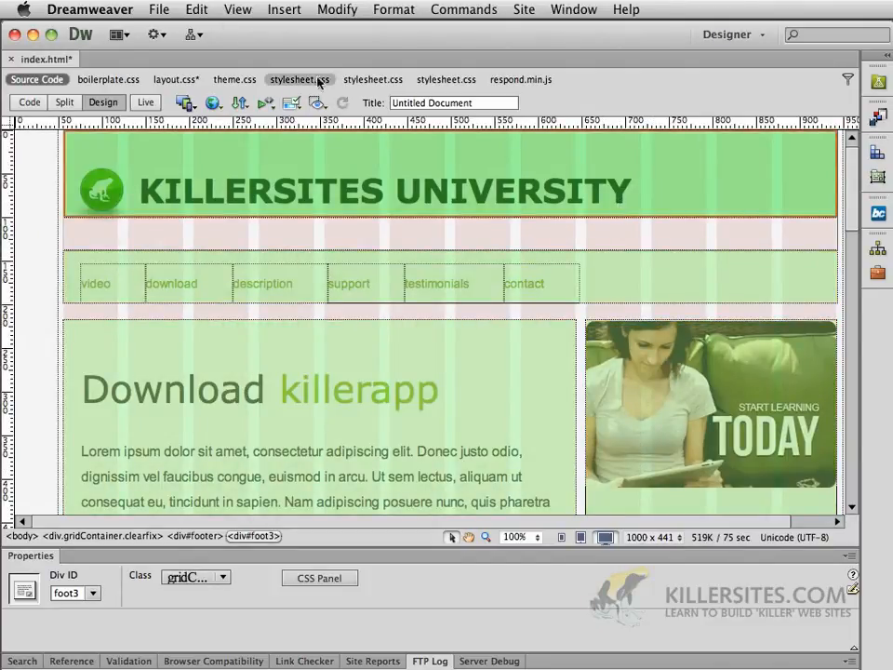
- Hide all visual aids, including the fluid grid layout guides, and return to the page header
{"action": "left_click", "coordinate": [235, 11]}
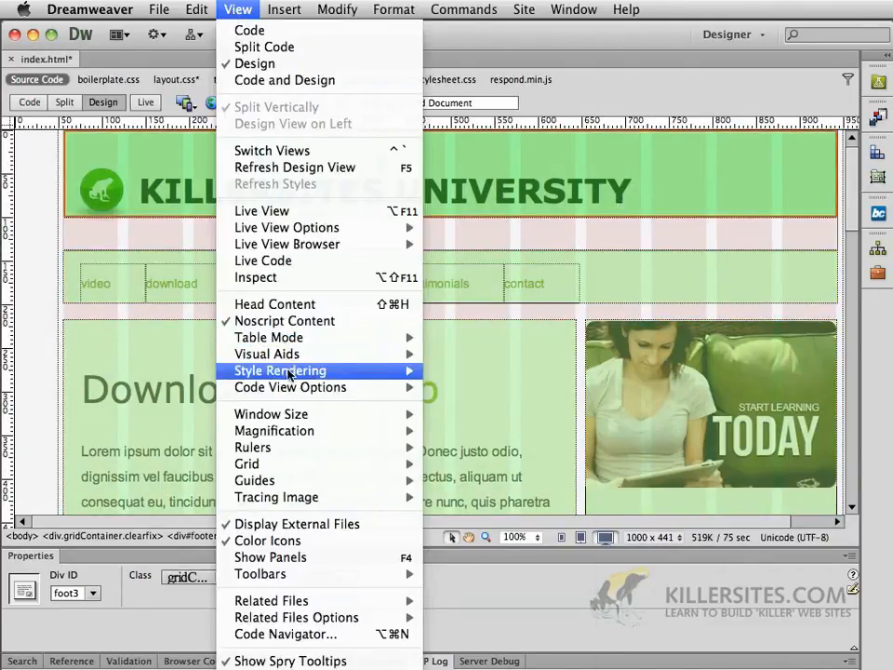
{"action": "mouse_move", "coordinate": [291, 356]}
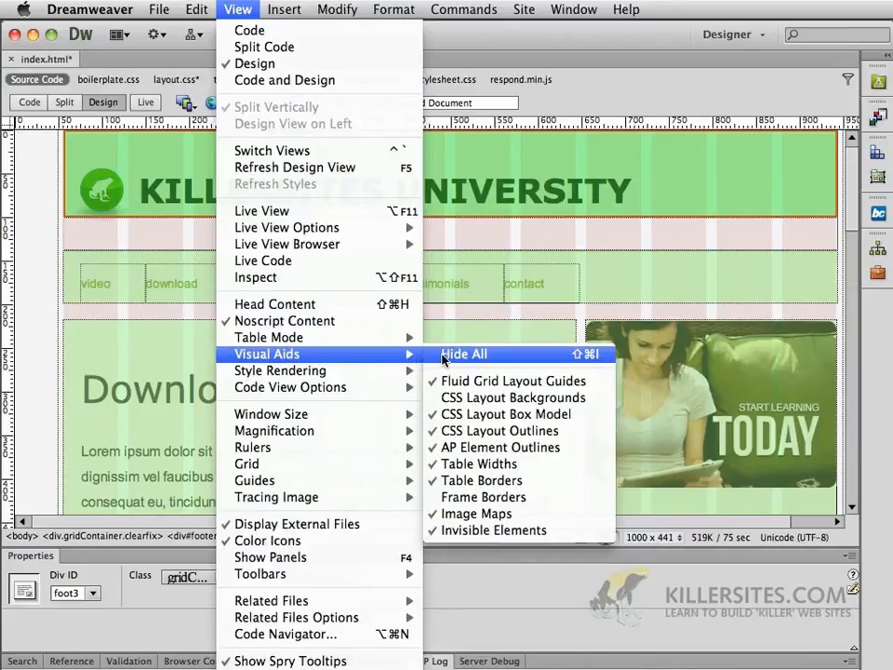
{"action": "left_click", "coordinate": [443, 355]}
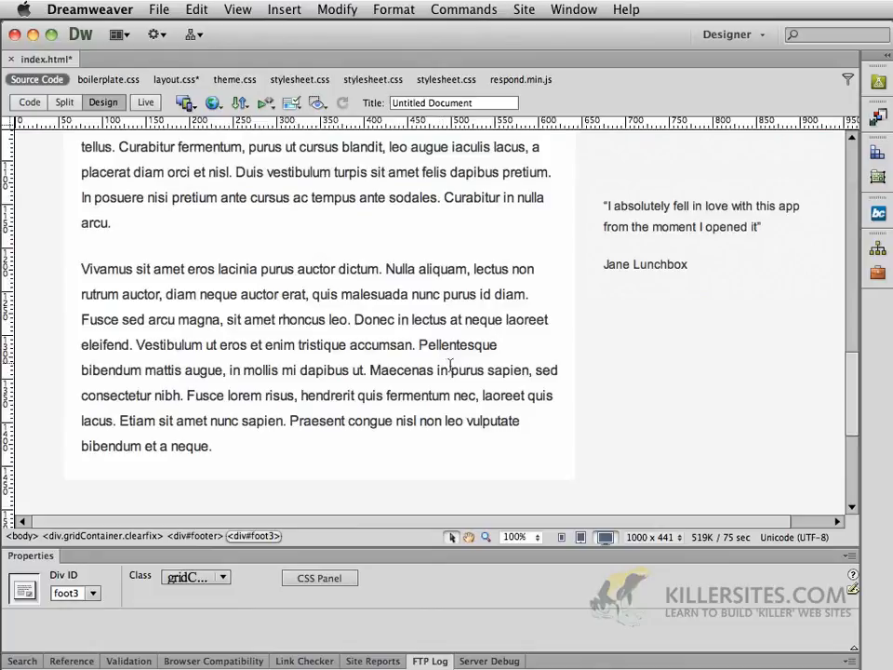
{"action": "scroll", "coordinate": [451, 366], "scroll_direction": "up", "scroll_amount": 5}
{"action": "scroll", "coordinate": [452, 366], "scroll_direction": "up", "scroll_amount": 7}
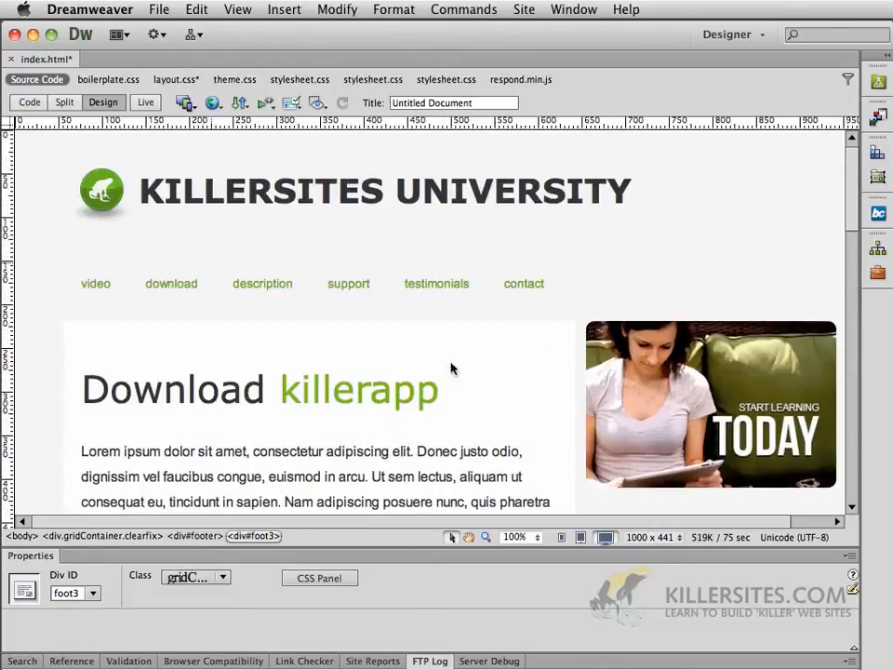
- Turn on Live view and look through the styled page at desktop size
{"action": "left_click", "coordinate": [151, 105]}
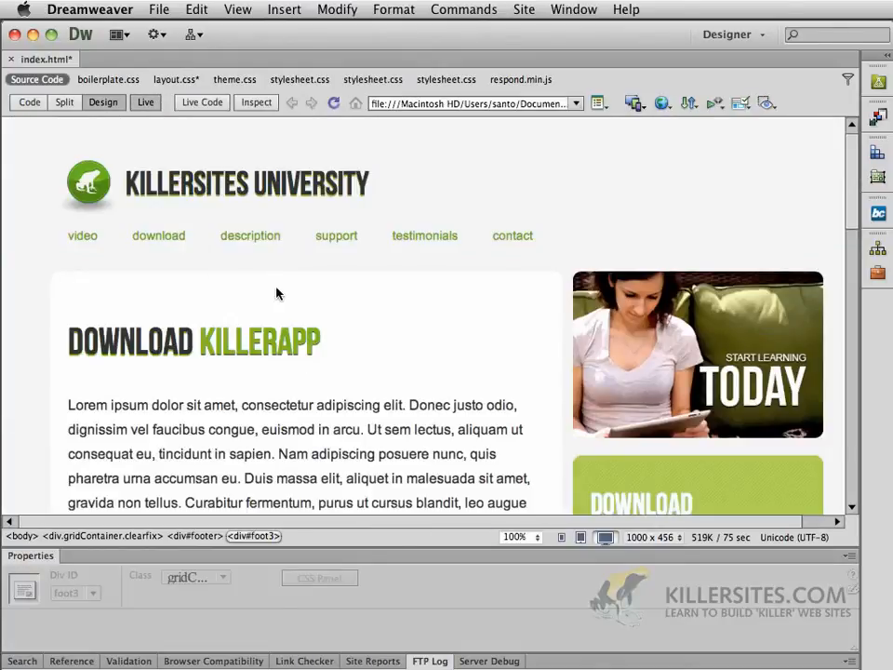
{"action": "scroll", "coordinate": [368, 349], "scroll_direction": "down", "scroll_amount": 10}
{"action": "scroll", "coordinate": [369, 349], "scroll_direction": "down", "scroll_amount": 10}
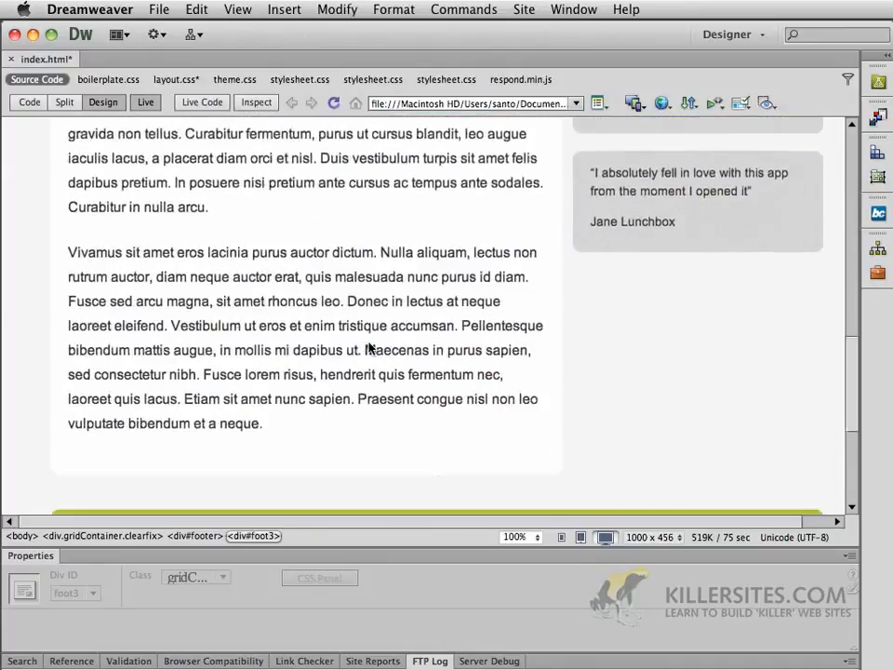
{"action": "scroll", "coordinate": [369, 349], "scroll_direction": "up", "scroll_amount": 20}
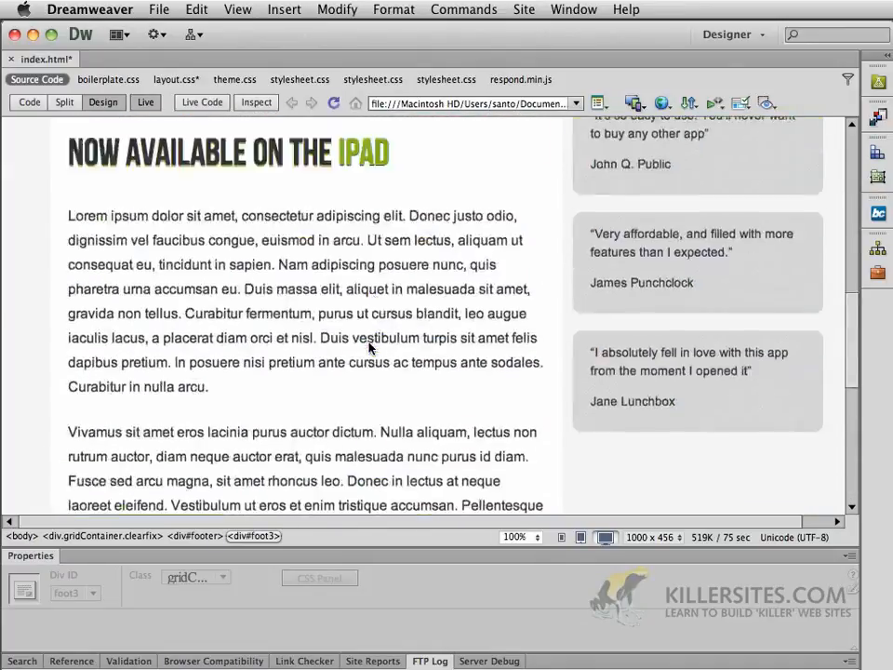
- Preview the live page at the 768 x 1024 tablet and 480 x 800 mobile sizes, and return to desktop size
{"action": "left_click", "coordinate": [580, 538]}
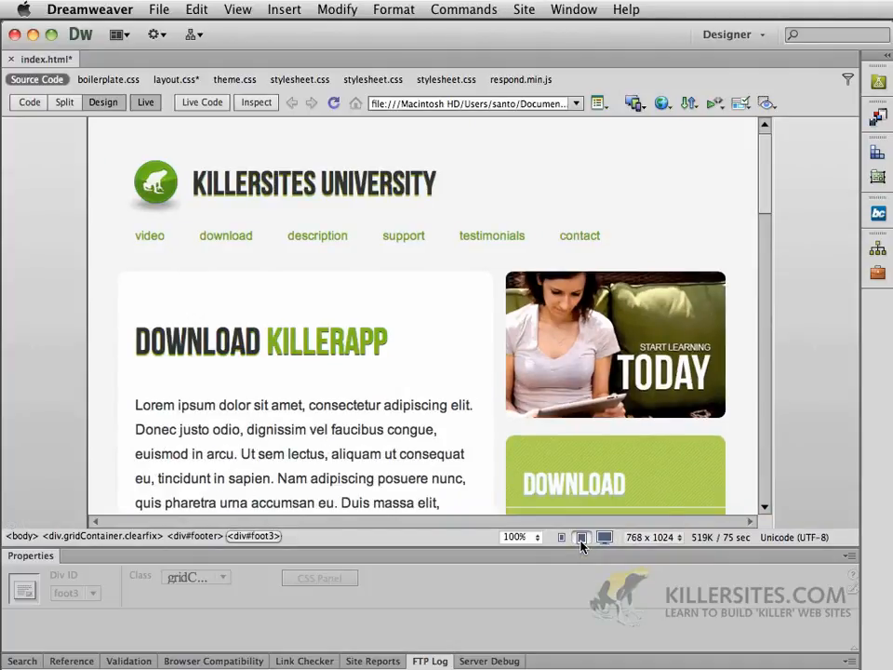
{"action": "left_click", "coordinate": [562, 538]}
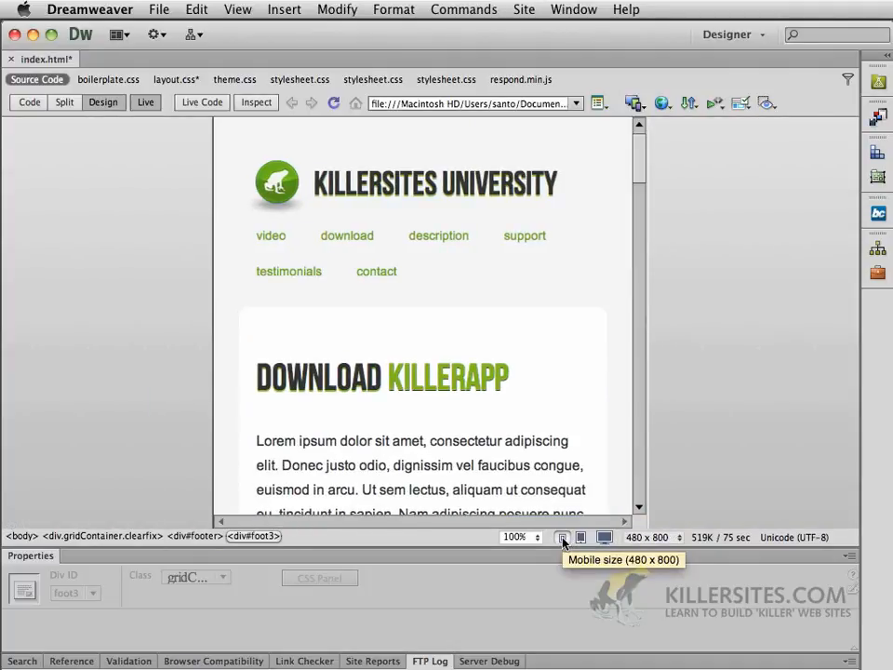
{"action": "left_click", "coordinate": [581, 538]}
{"action": "left_click", "coordinate": [605, 538]}
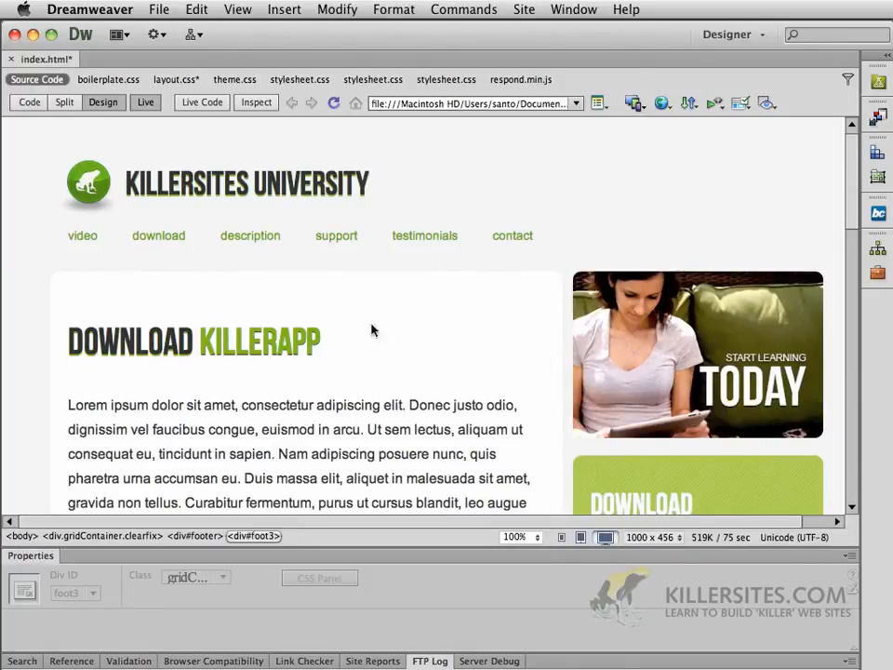
- Save all open files, including index.html and layout.css
{"action": "left_click", "coordinate": [157, 9]}
{"action": "left_click", "coordinate": [182, 207]}
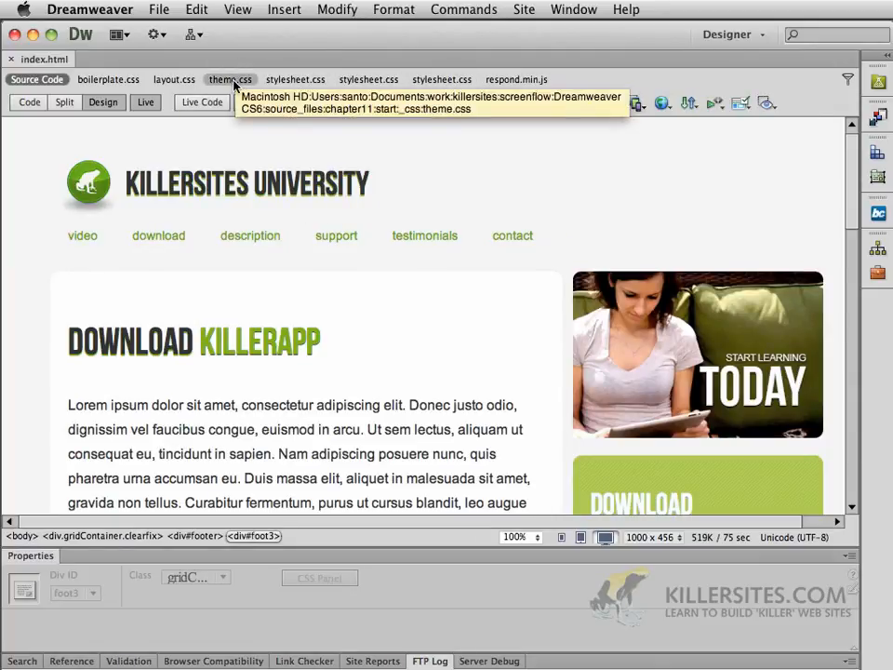
- Open layout.css in full code view and examine the Dreamweaver Fluid Grid Properties comment near the start of the file
{"action": "left_click", "coordinate": [173, 80]}
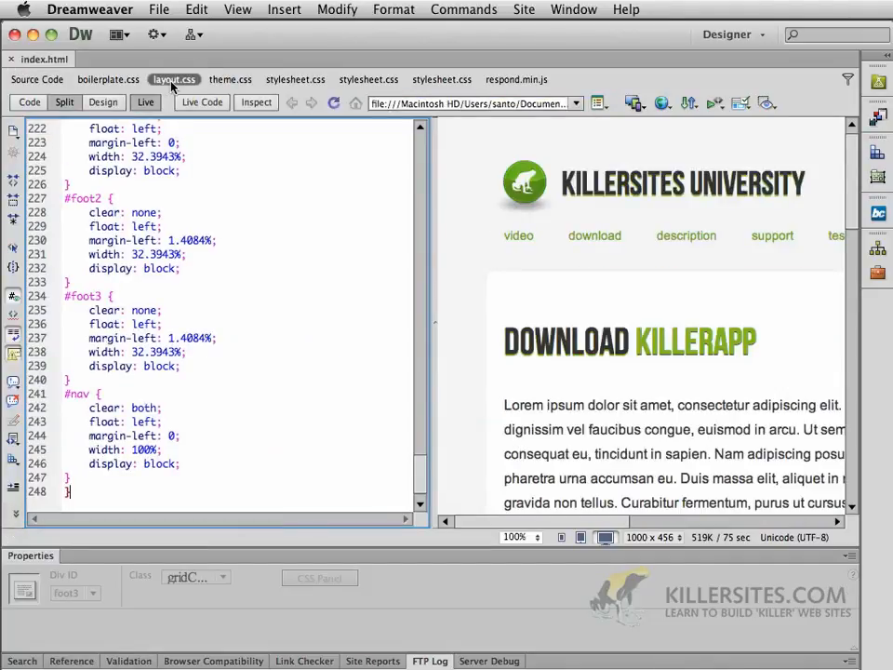
{"action": "left_click", "coordinate": [42, 105]}
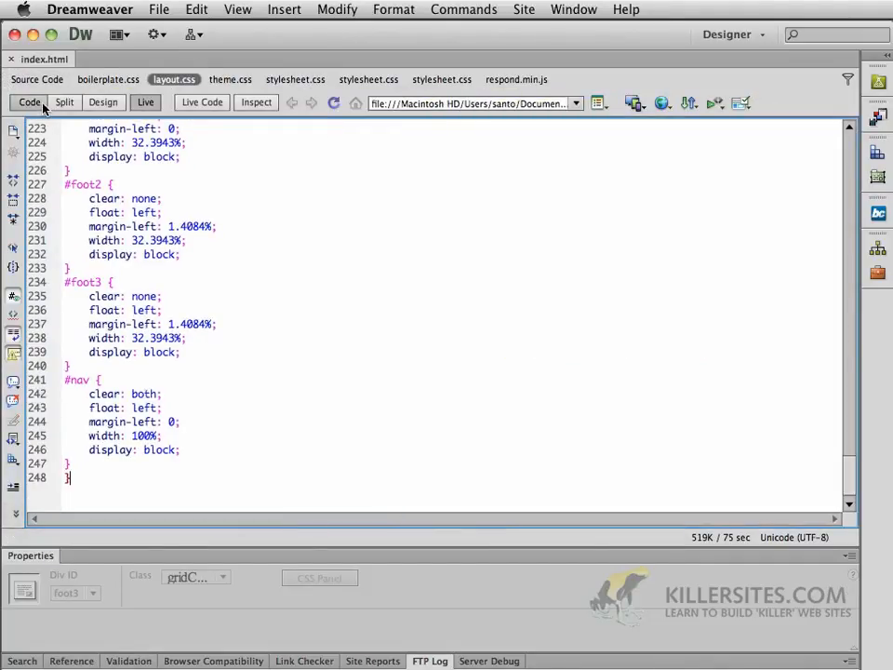
{"action": "scroll", "coordinate": [342, 265], "scroll_direction": "up", "scroll_amount": 20}
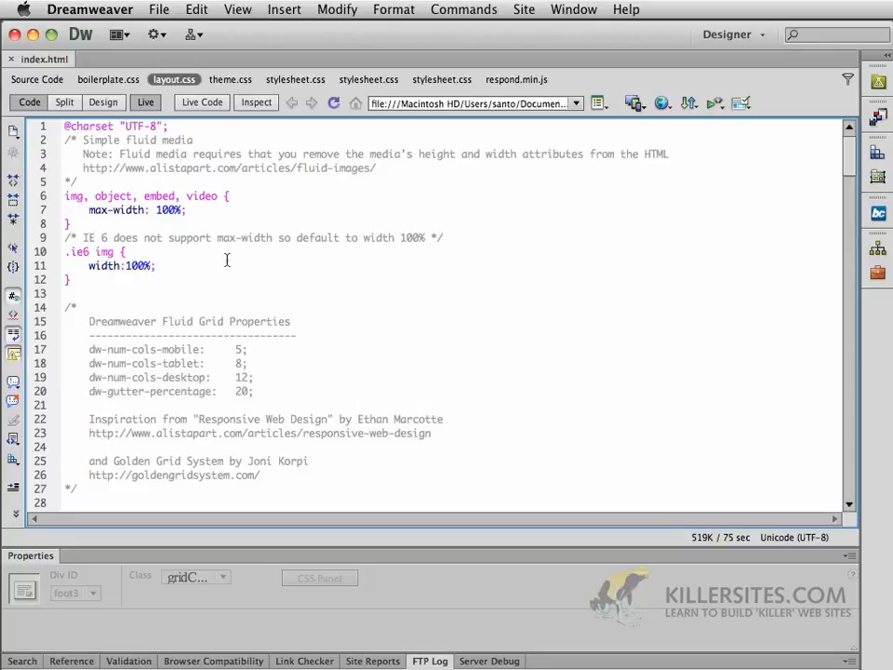
{"action": "scroll", "coordinate": [267, 294], "scroll_direction": "down", "scroll_amount": 3}
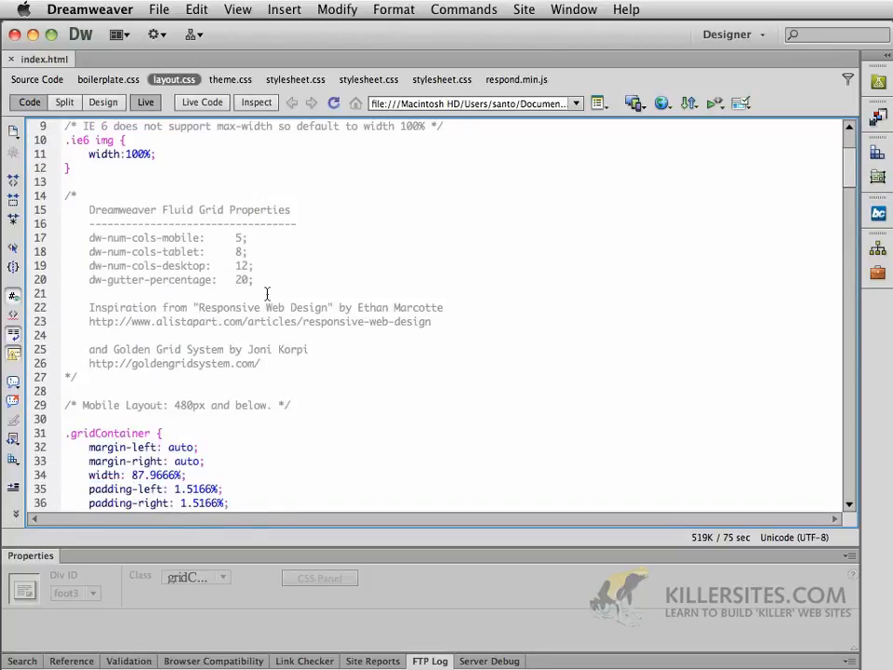
- Examine the Mobile Layout rules in layout.css, highlighting the gridContainer width and reading through the div rules
{"action": "scroll", "coordinate": [267, 294], "scroll_direction": "down", "scroll_amount": 3}
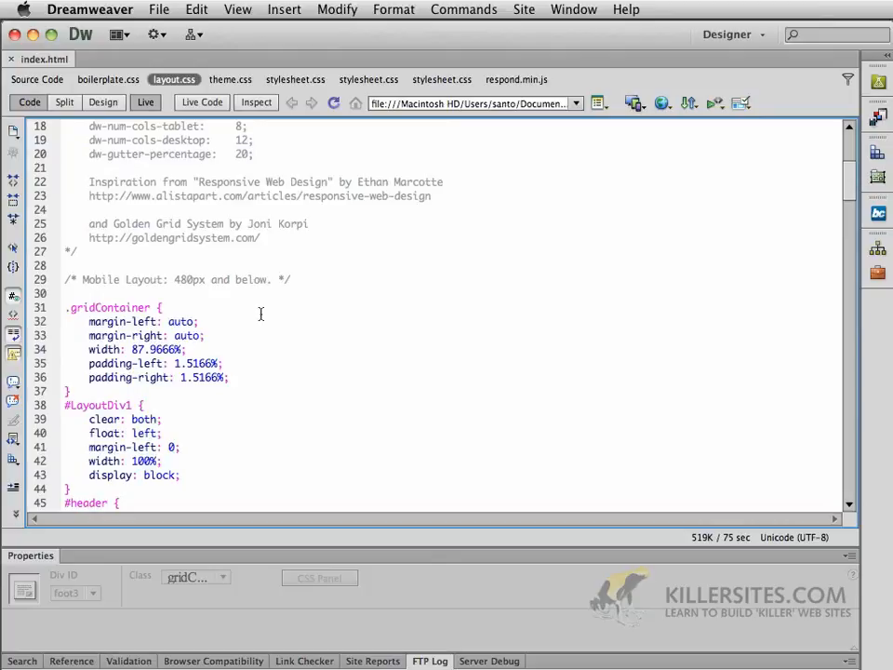
{"action": "scroll", "coordinate": [143, 338], "scroll_direction": "down", "scroll_amount": 1}
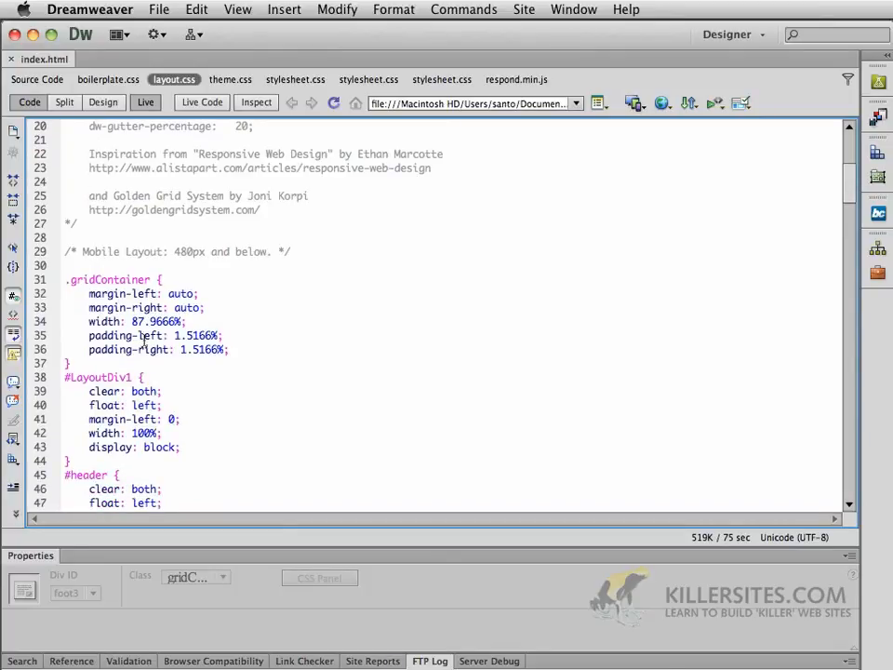
{"action": "left_click_drag", "start_coordinate": [89, 322], "coordinate": [314, 319]}
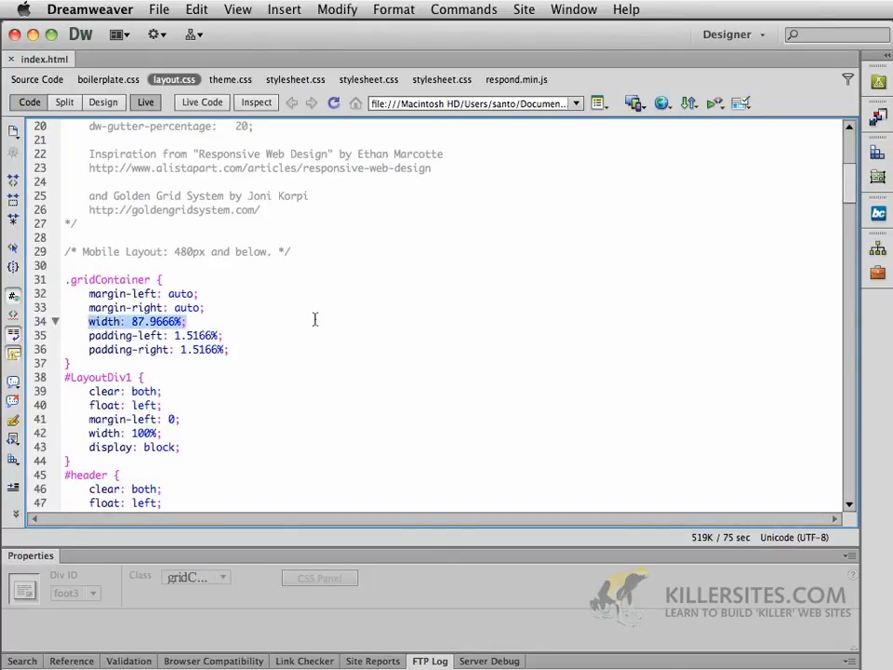
{"action": "scroll", "coordinate": [314, 319], "scroll_direction": "down", "scroll_amount": 5}
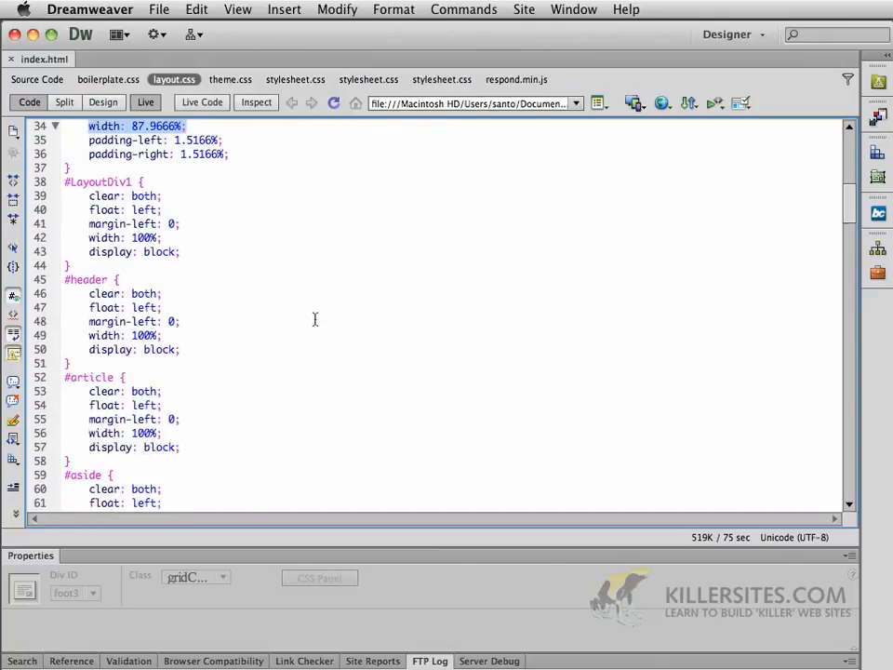
{"action": "scroll", "coordinate": [315, 319], "scroll_direction": "down", "scroll_amount": 5}
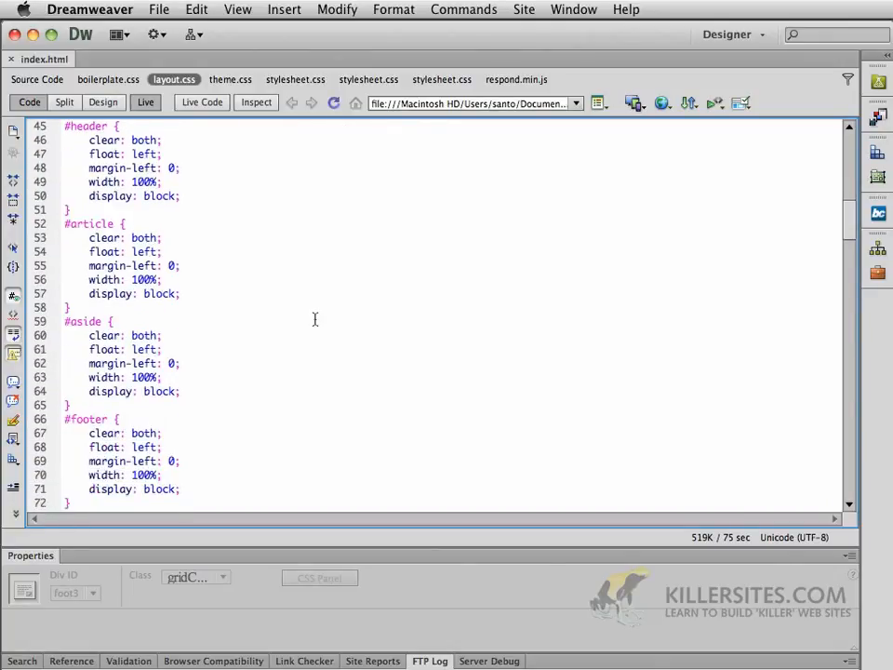
- Examine the Tablet Layout section of layout.css, highlighting its comment and the min-width: 481px media query
{"action": "scroll", "coordinate": [314, 319], "scroll_direction": "down", "scroll_amount": 15}
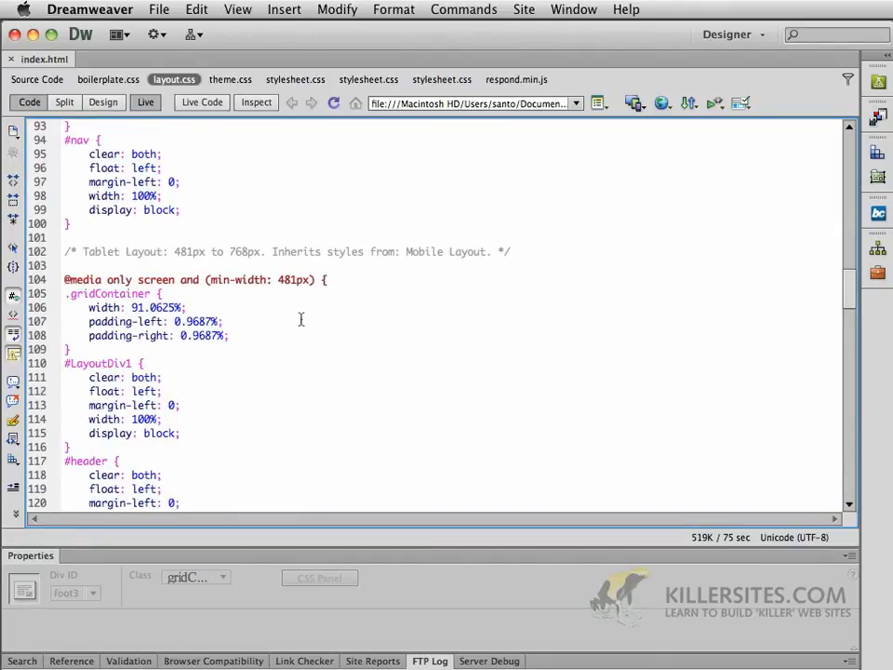
{"action": "left_click_drag", "start_coordinate": [65, 279], "coordinate": [328, 279]}
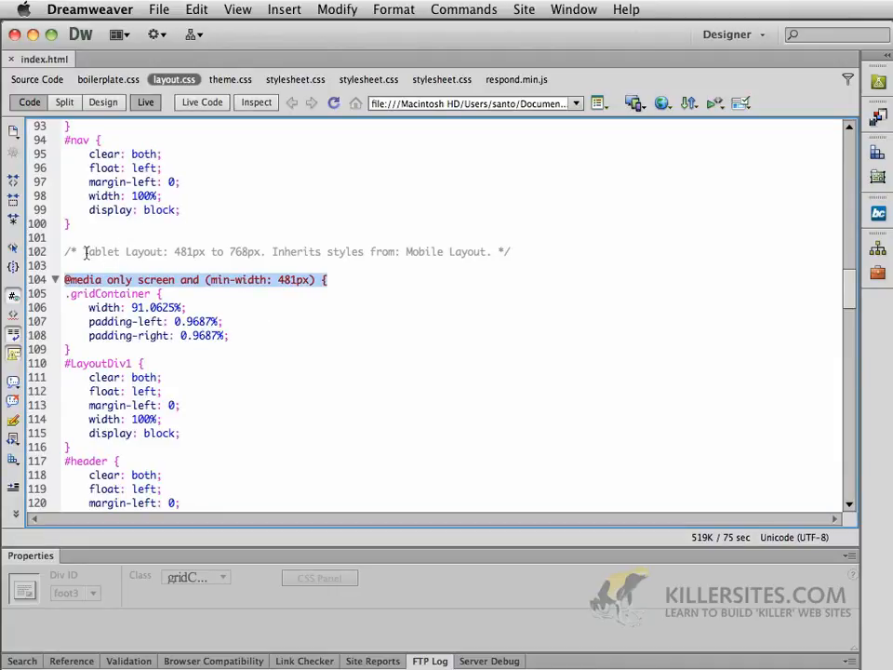
{"action": "left_click_drag", "start_coordinate": [290, 252], "coordinate": [508, 253]}
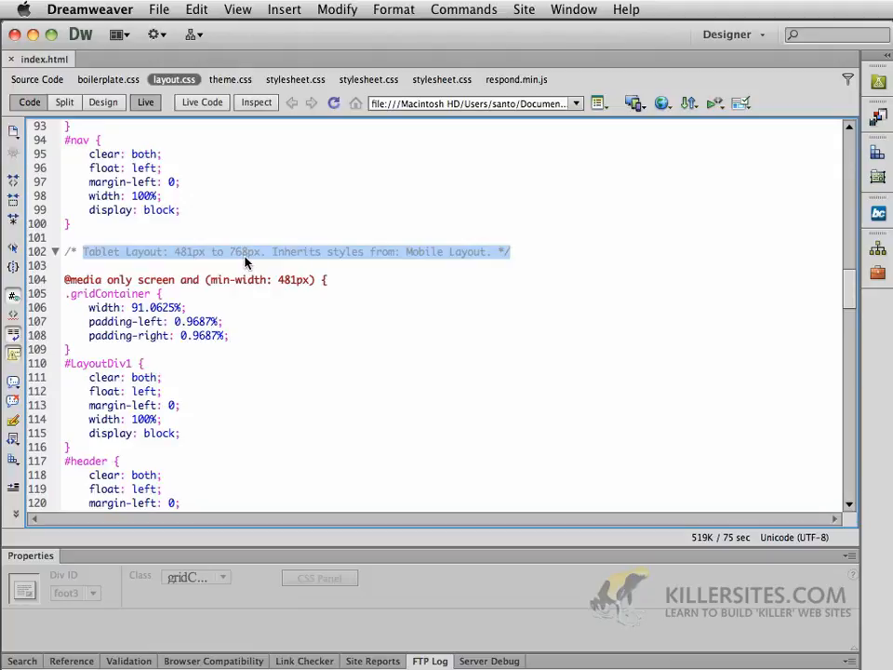
{"action": "left_click", "coordinate": [65, 281]}
{"action": "left_click_drag", "start_coordinate": [65, 281], "coordinate": [332, 282]}
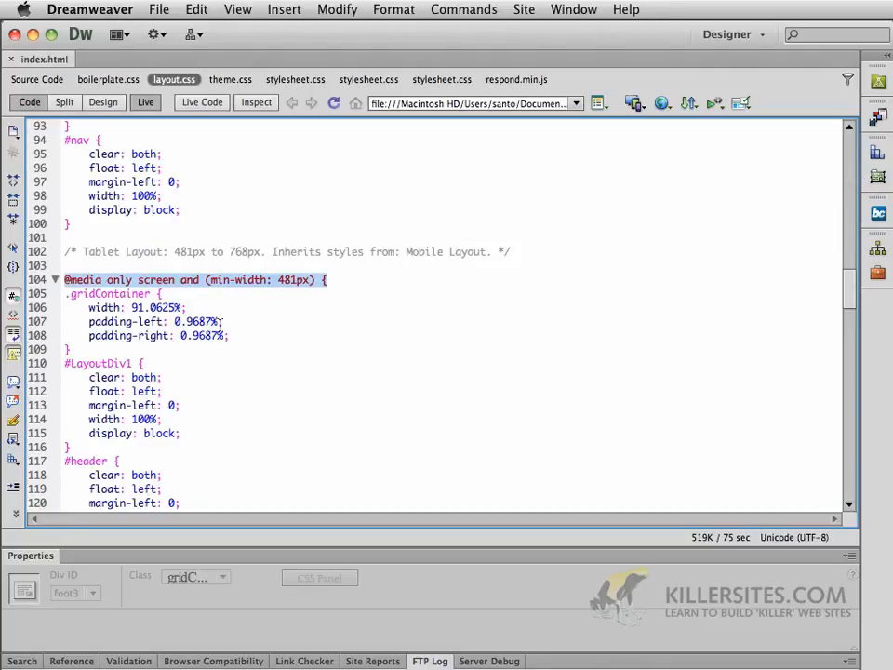
{"action": "scroll", "coordinate": [317, 310], "scroll_direction": "down", "scroll_amount": 7}
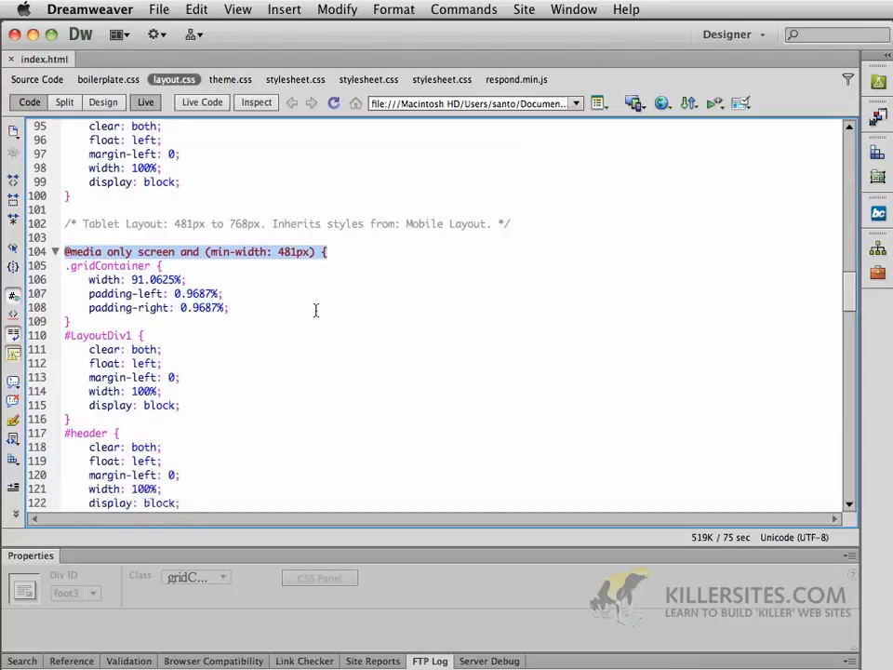
- Examine the Desktop Layout section of layout.css, highlighting the min-width: 769px media query and reading through to the last div rule
{"action": "scroll", "coordinate": [316, 310], "scroll_direction": "down", "scroll_amount": 6}
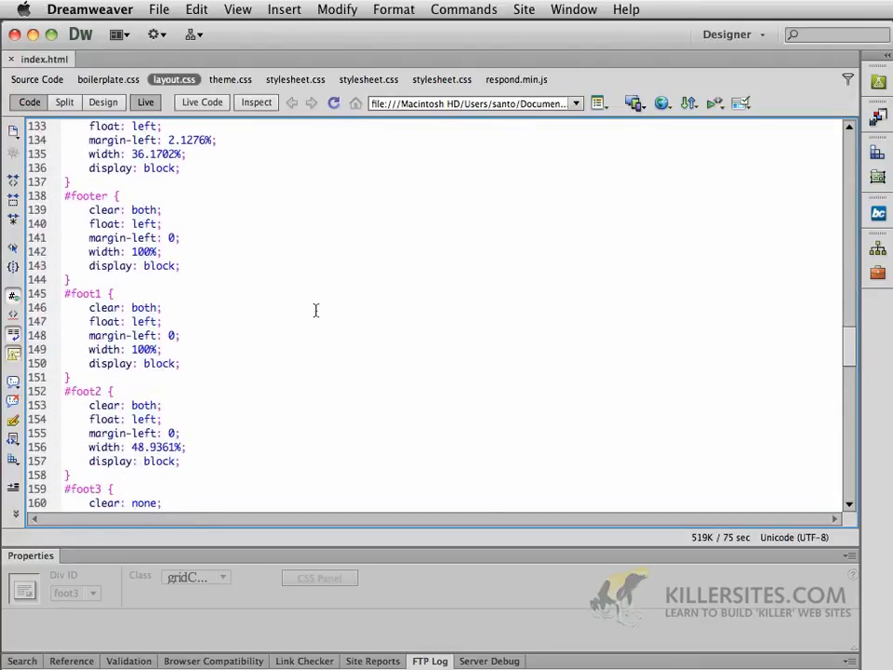
{"action": "scroll", "coordinate": [317, 310], "scroll_direction": "down", "scroll_amount": 16}
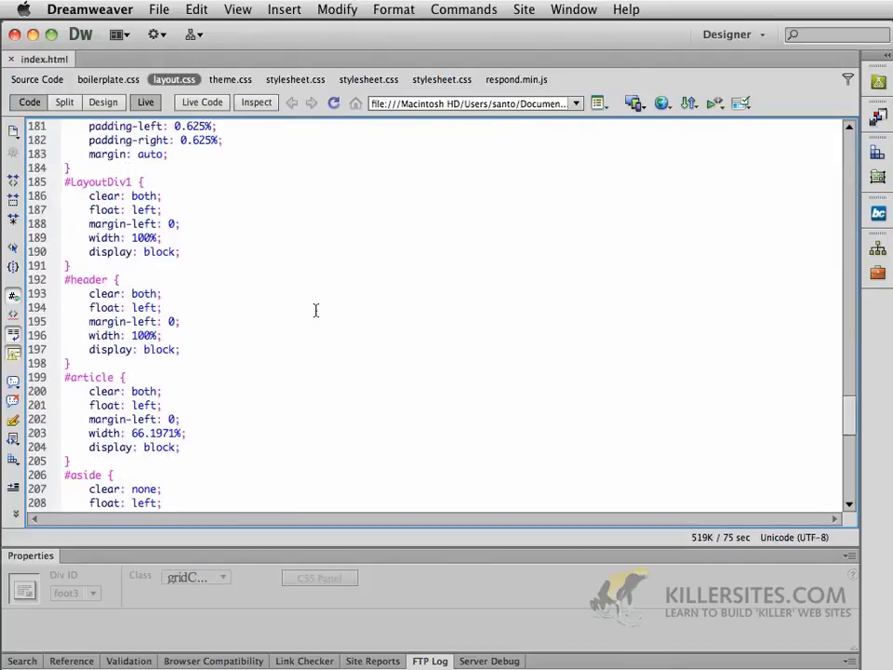
{"action": "scroll", "coordinate": [317, 310], "scroll_direction": "up", "scroll_amount": 9}
{"action": "scroll", "coordinate": [315, 309], "scroll_direction": "down", "scroll_amount": 3}
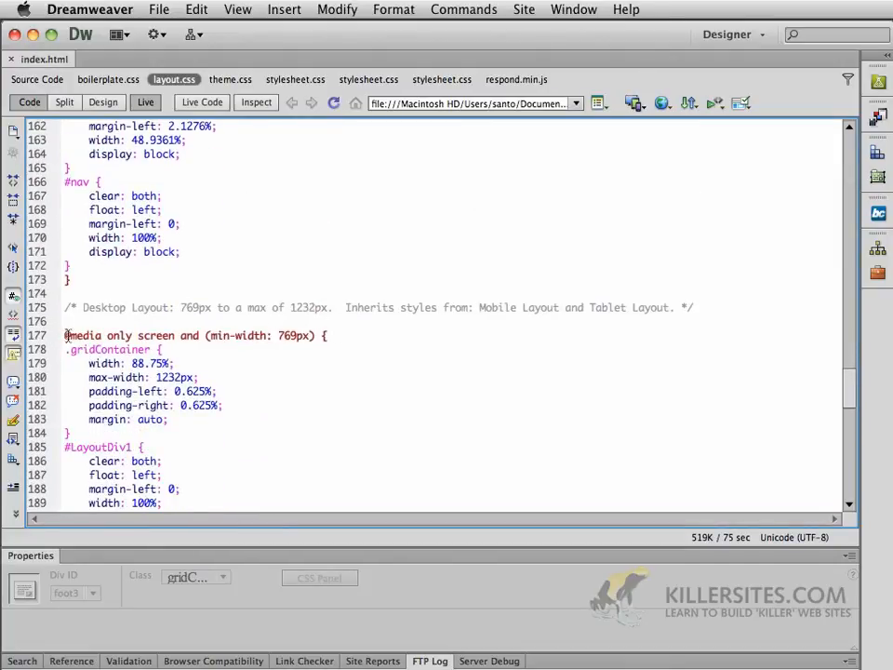
{"action": "left_click_drag", "start_coordinate": [65, 335], "coordinate": [358, 339]}
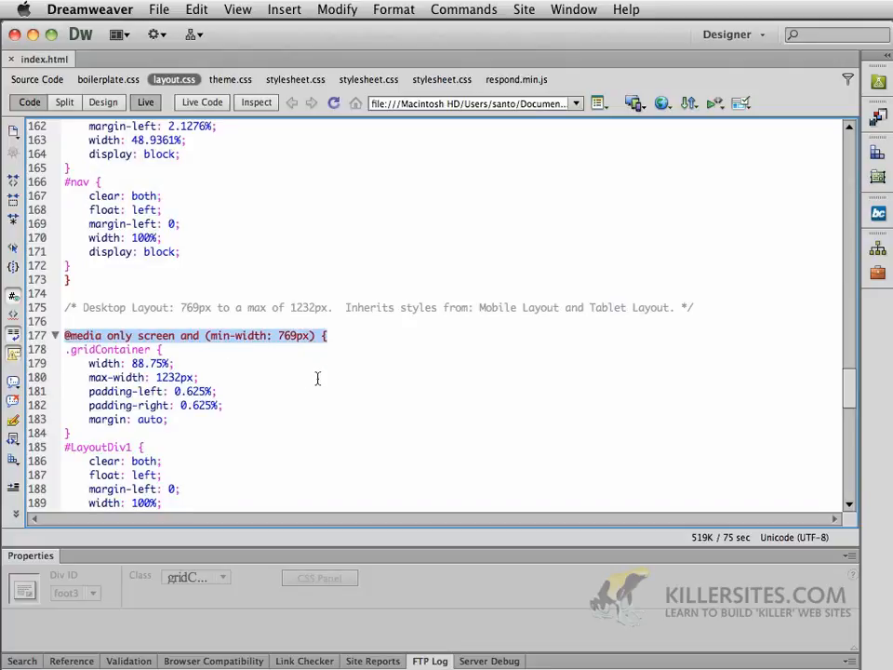
{"action": "scroll", "coordinate": [317, 379], "scroll_direction": "down", "scroll_amount": 20}
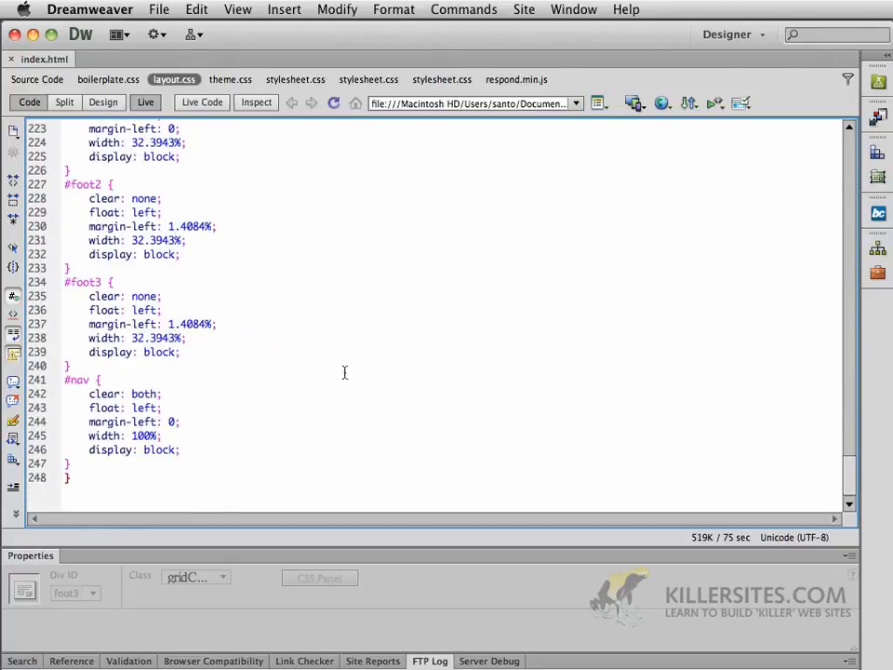
- Review layout.css again from the Fluid Grid Properties comment through the mobile, tablet and desktop sections, comparing their media queries
{"action": "scroll", "coordinate": [345, 373], "scroll_direction": "up", "scroll_amount": 17}
{"action": "scroll", "coordinate": [344, 372], "scroll_direction": "up", "scroll_amount": 15}
{"action": "scroll", "coordinate": [344, 372], "scroll_direction": "up", "scroll_amount": 20}
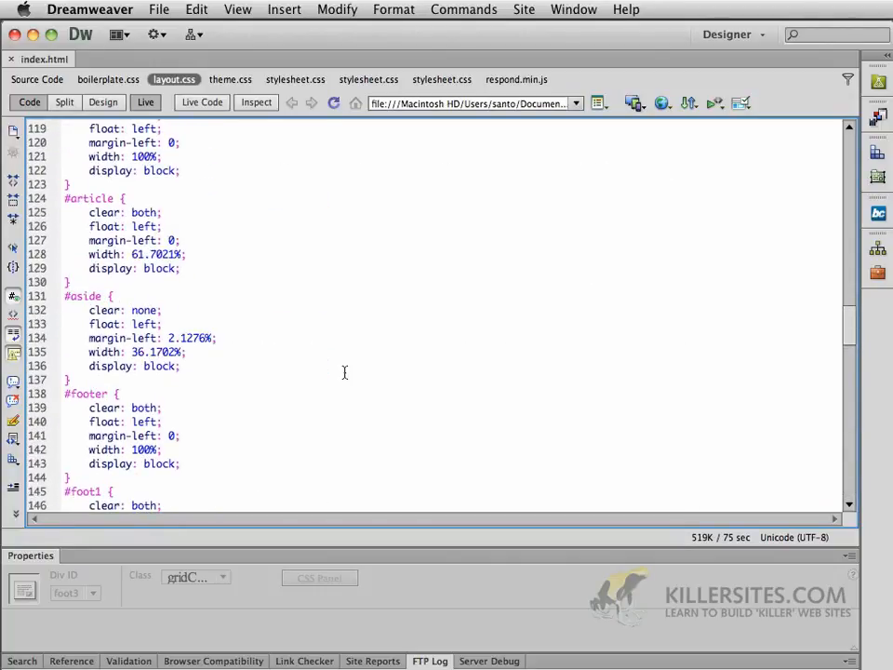
{"action": "scroll", "coordinate": [344, 372], "scroll_direction": "up", "scroll_amount": 15}
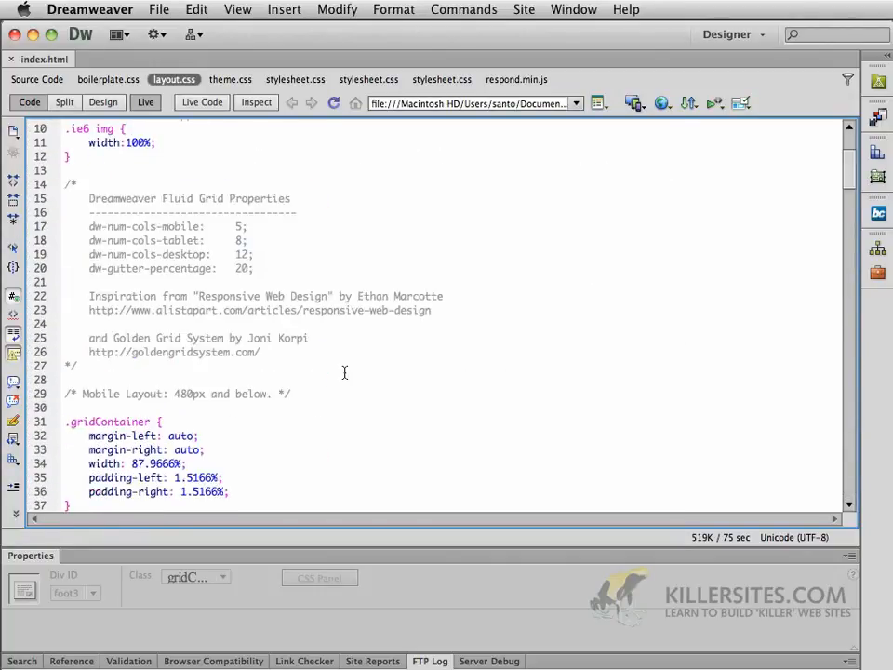
{"action": "scroll", "coordinate": [345, 372], "scroll_direction": "down", "scroll_amount": 20}
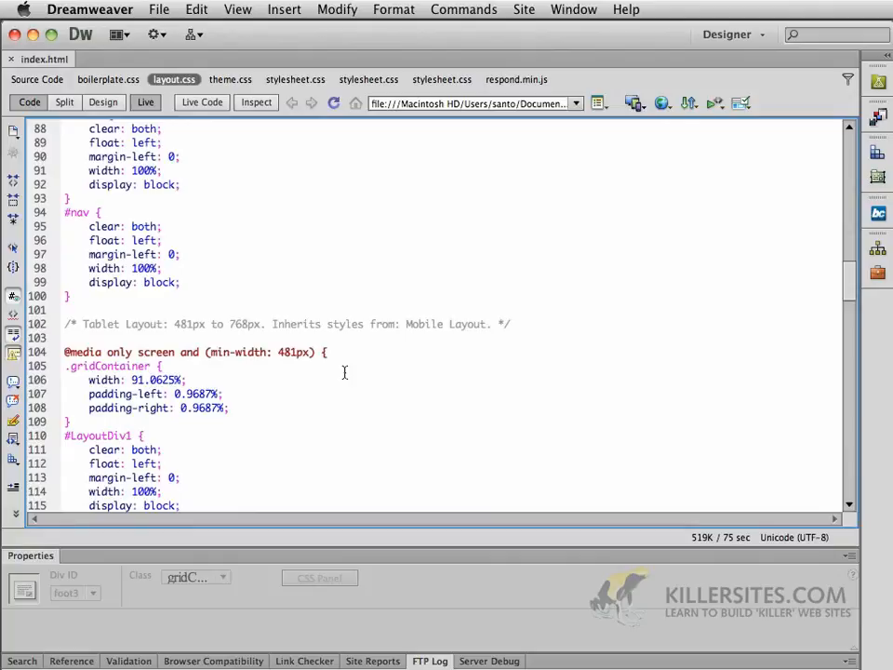
{"action": "scroll", "coordinate": [344, 373], "scroll_direction": "down", "scroll_amount": 20}
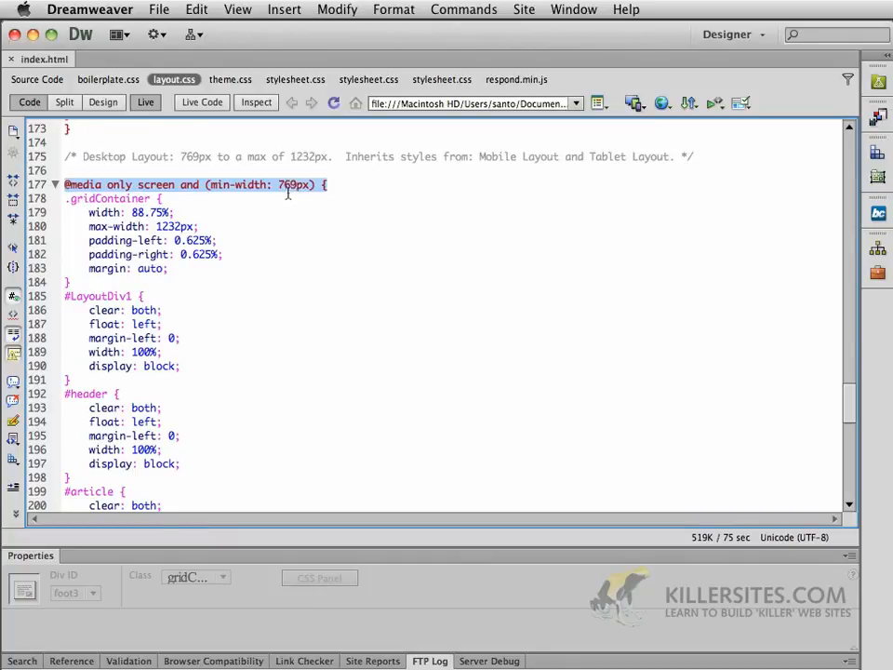
{"action": "scroll", "coordinate": [281, 207], "scroll_direction": "down", "scroll_amount": 10}
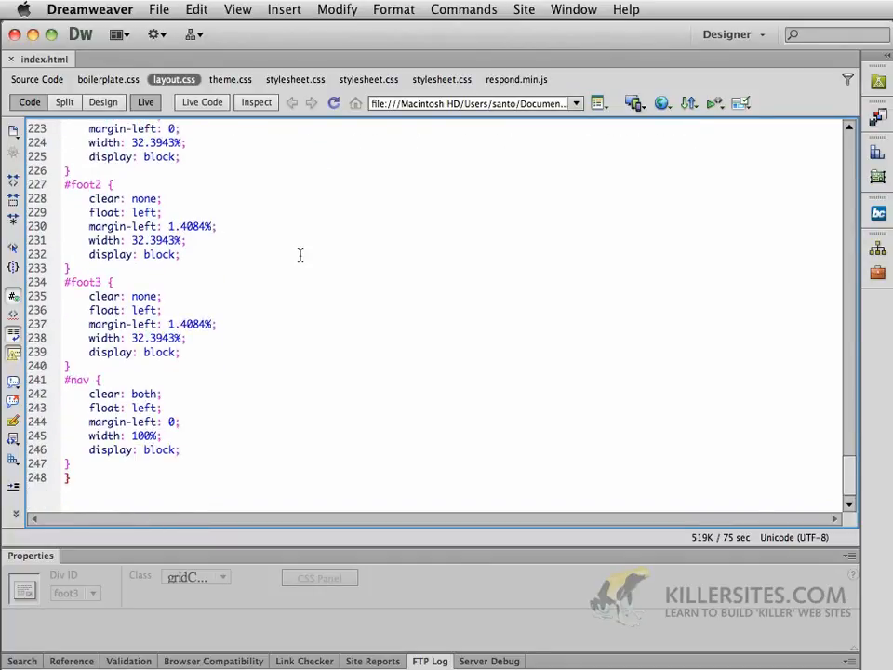
{"action": "scroll", "coordinate": [299, 255], "scroll_direction": "up", "scroll_amount": 14}
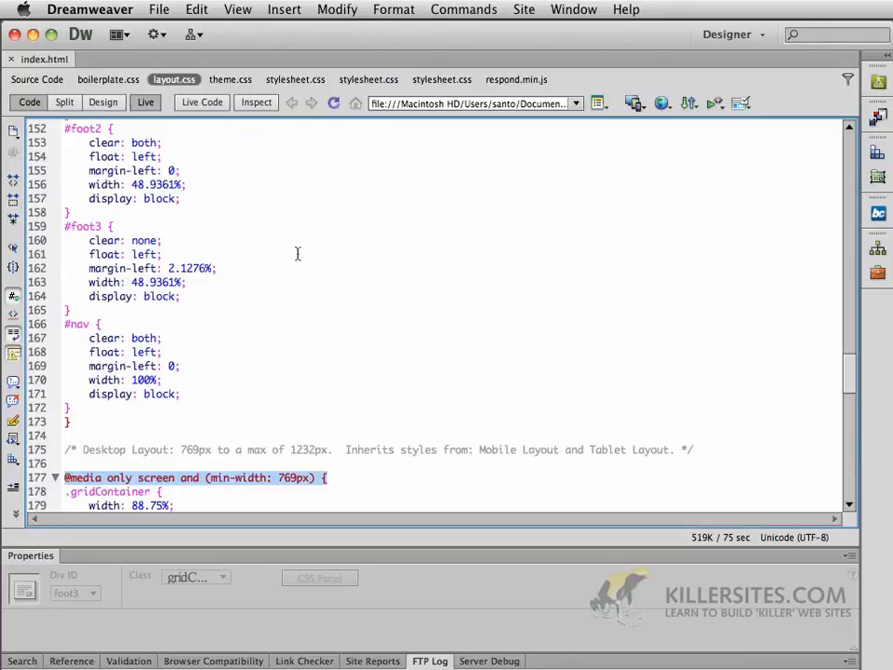
- Examine the web font imports and global styles in theme.css, and return to layout.css
{"action": "left_click", "coordinate": [233, 80]}
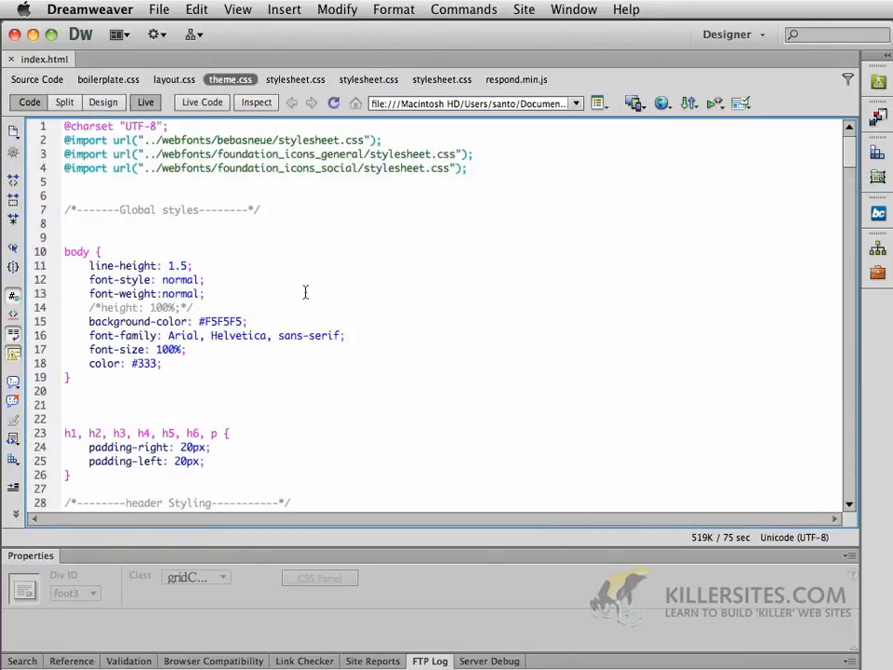
{"action": "scroll", "coordinate": [362, 294], "scroll_direction": "down", "scroll_amount": 6}
{"action": "scroll", "coordinate": [361, 293], "scroll_direction": "up", "scroll_amount": 6}
{"action": "left_click", "coordinate": [174, 80]}
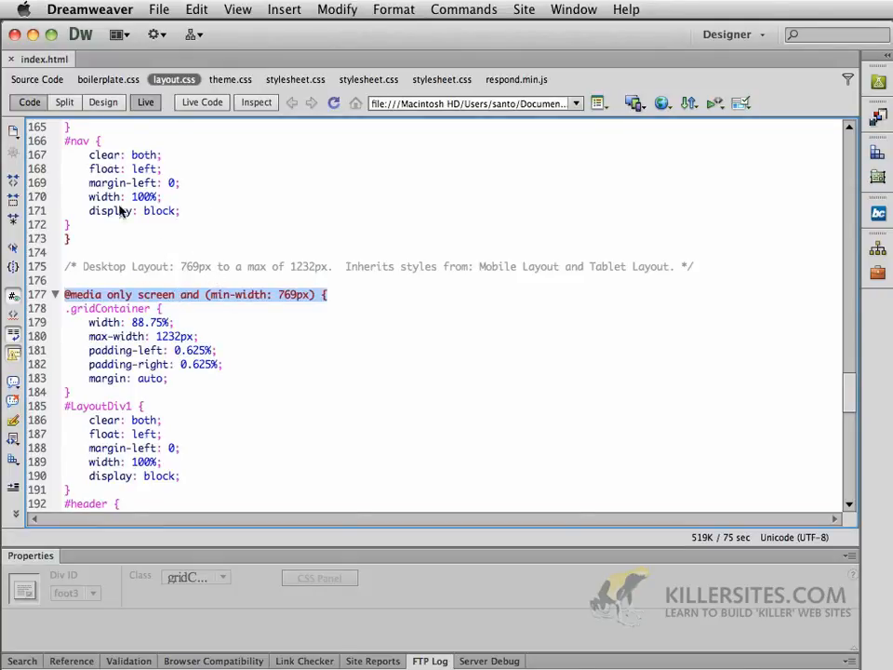
- Compare the page in full Design view with Live view off and on, and check theme.css alongside the live page
{"action": "left_click", "coordinate": [102, 102]}
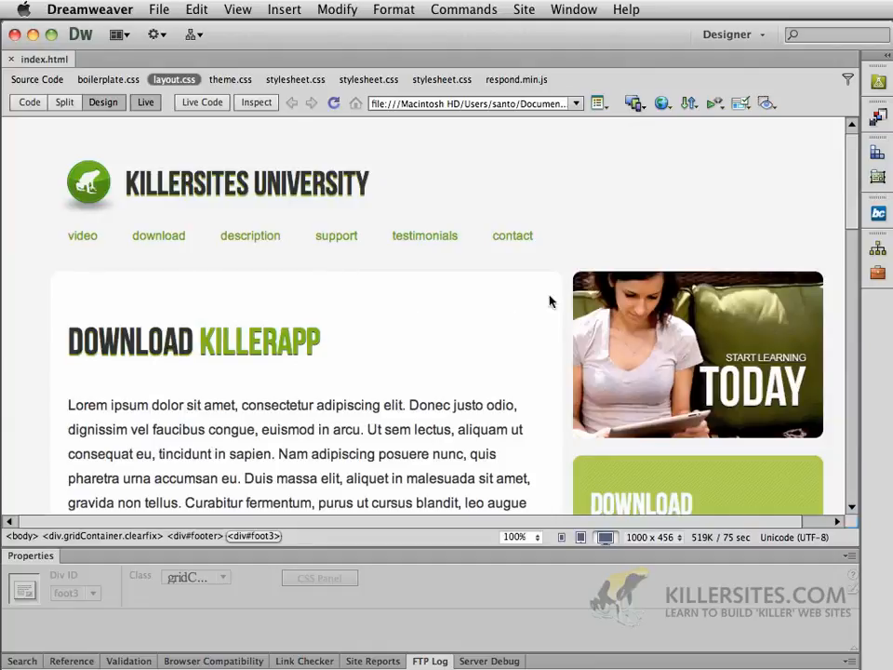
{"action": "left_click", "coordinate": [153, 105]}
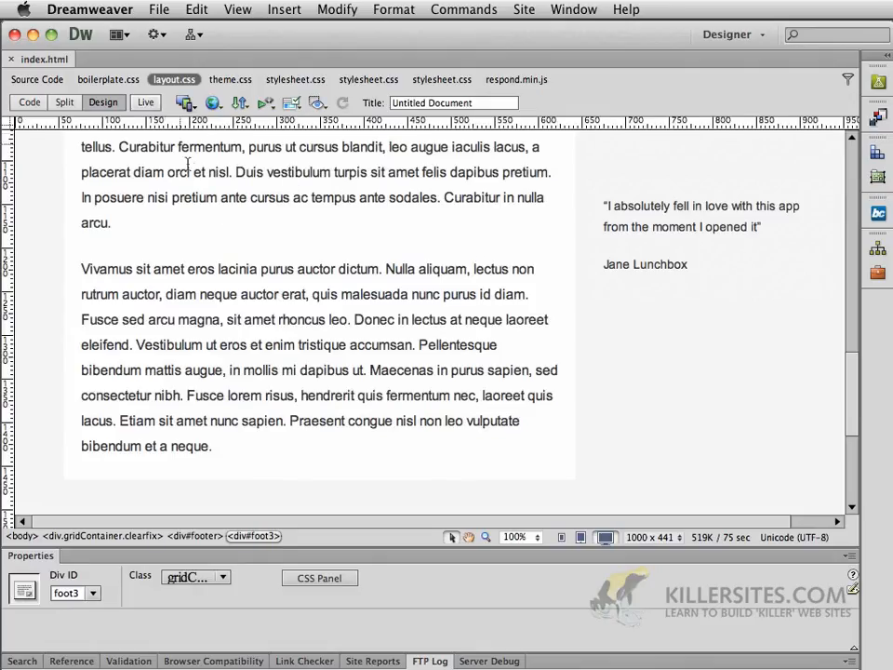
{"action": "scroll", "coordinate": [452, 347], "scroll_direction": "up", "scroll_amount": 10}
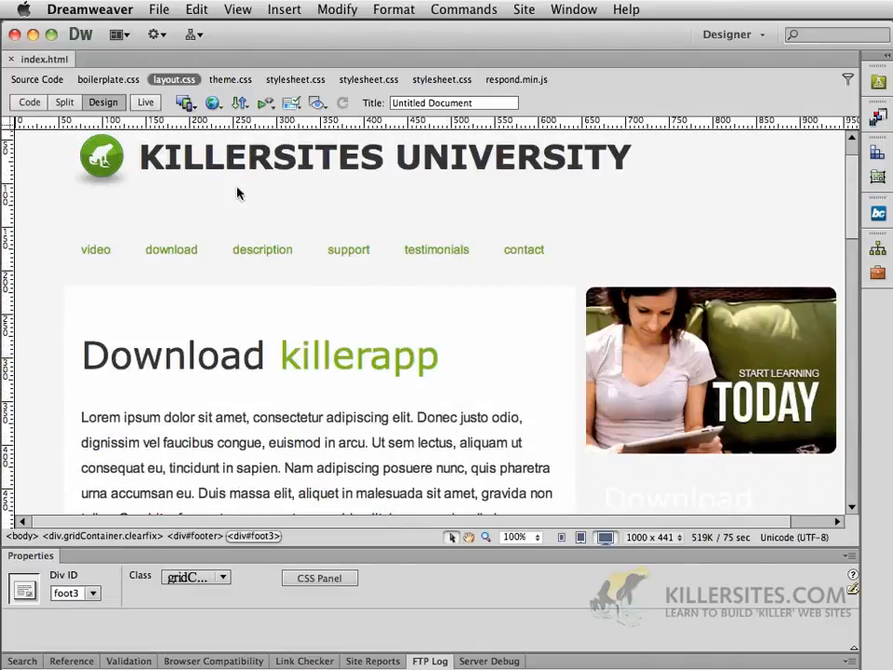
{"action": "left_click", "coordinate": [145, 102]}
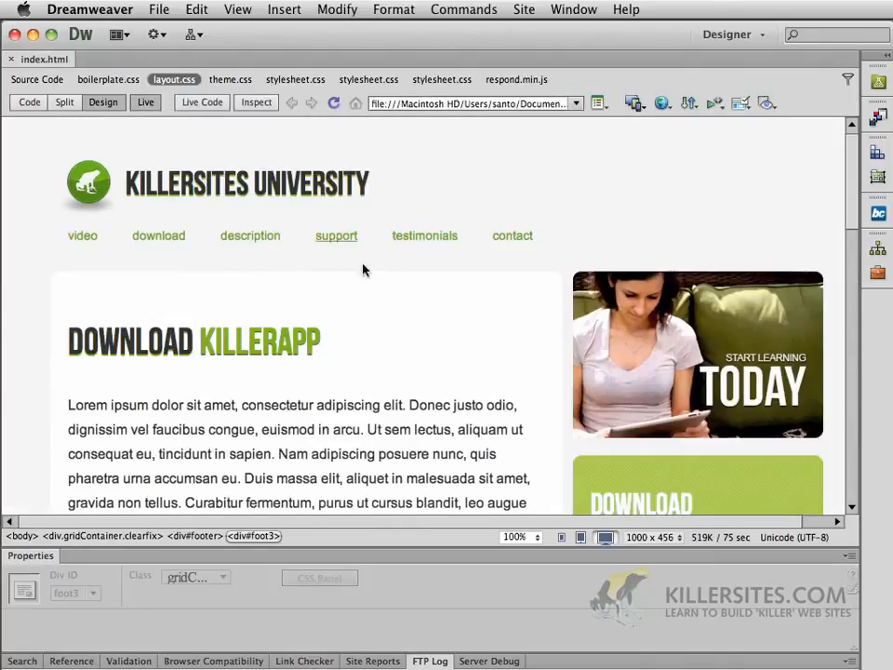
{"action": "left_click", "coordinate": [230, 80]}
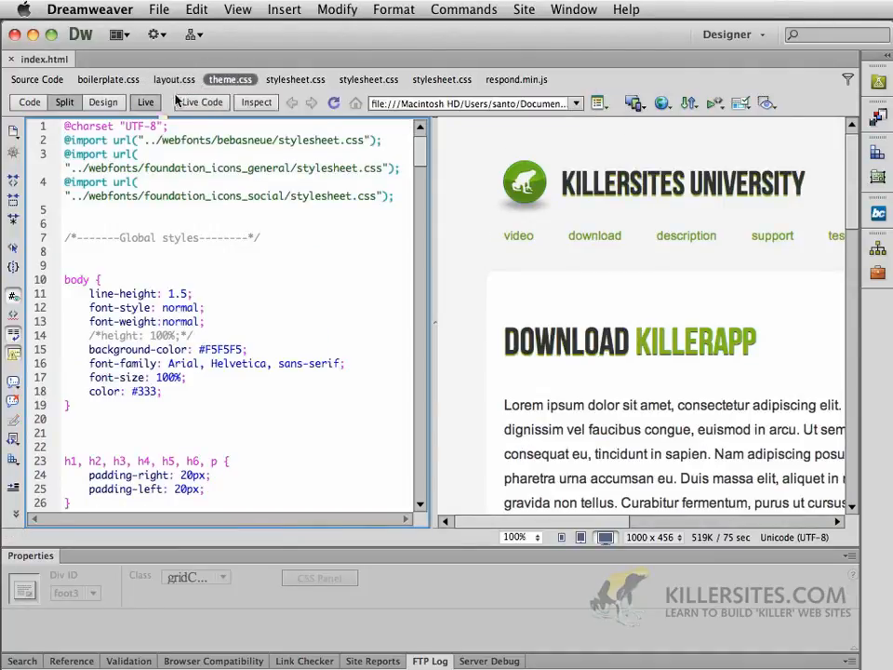
{"action": "left_click", "coordinate": [99, 103]}
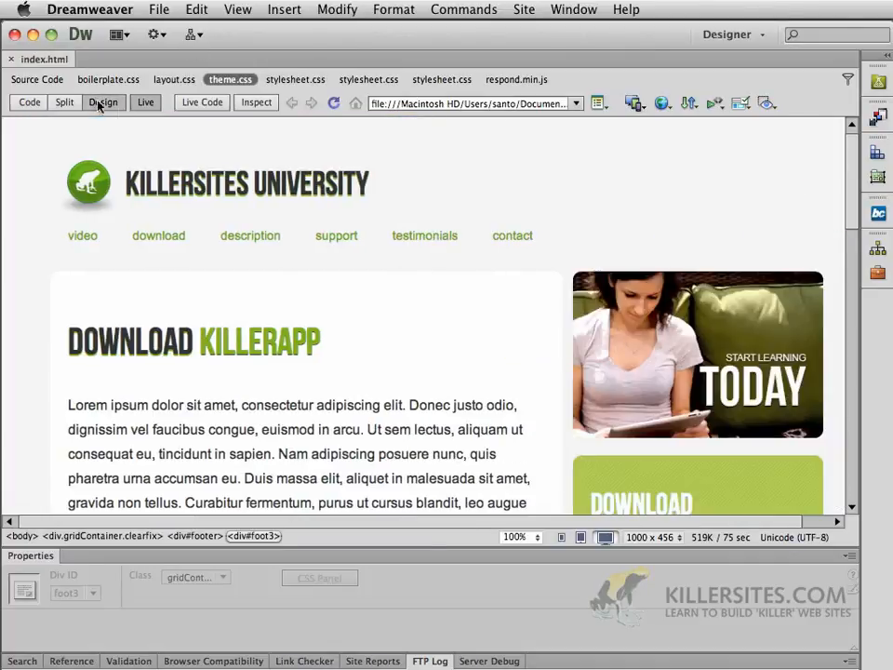